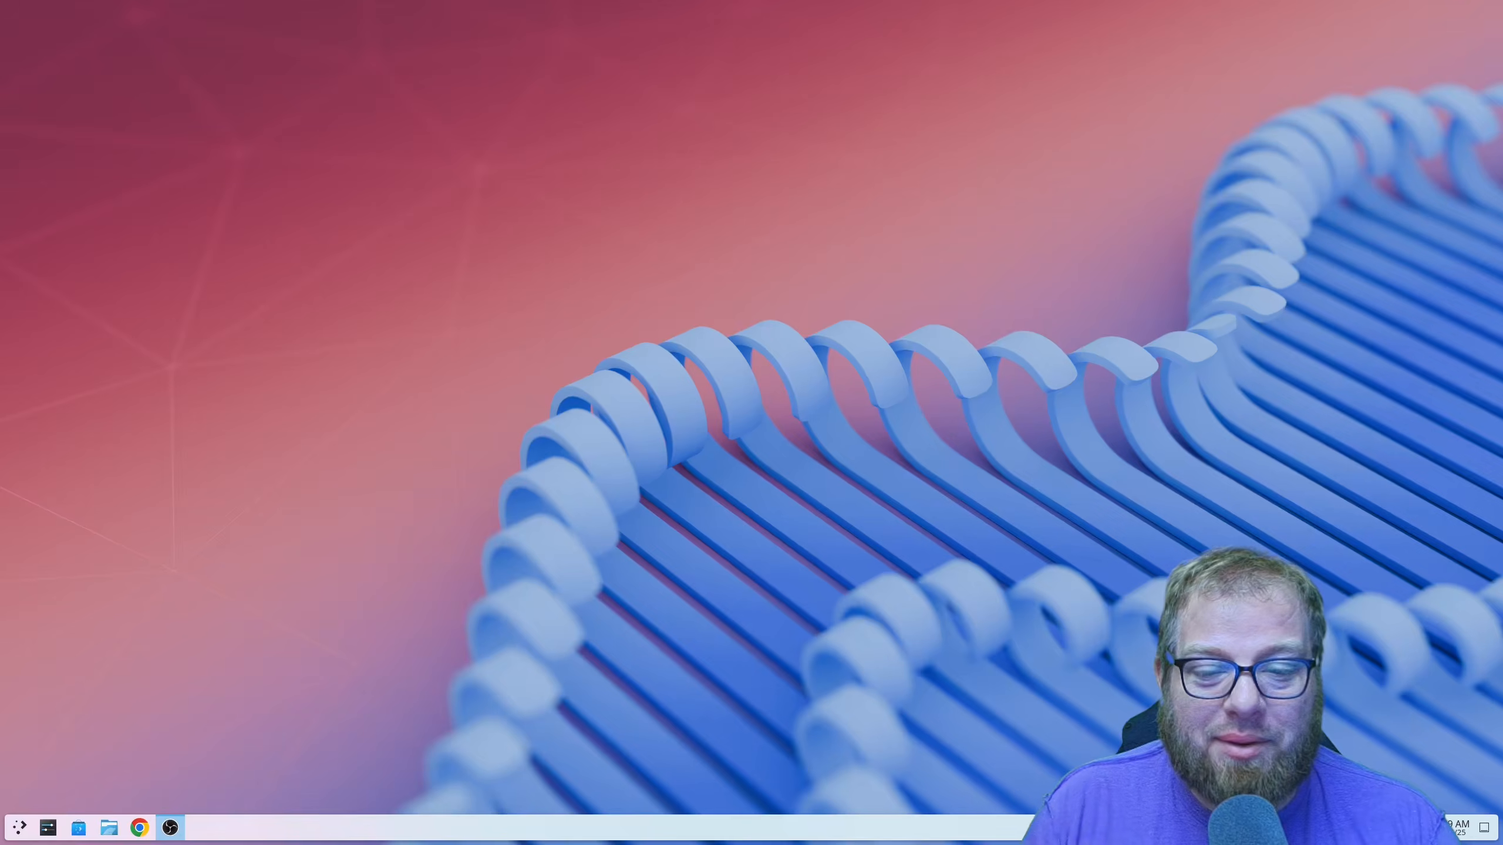
Open the downloadable global themes in System Settings and search them for nordic
left_click(49, 827)
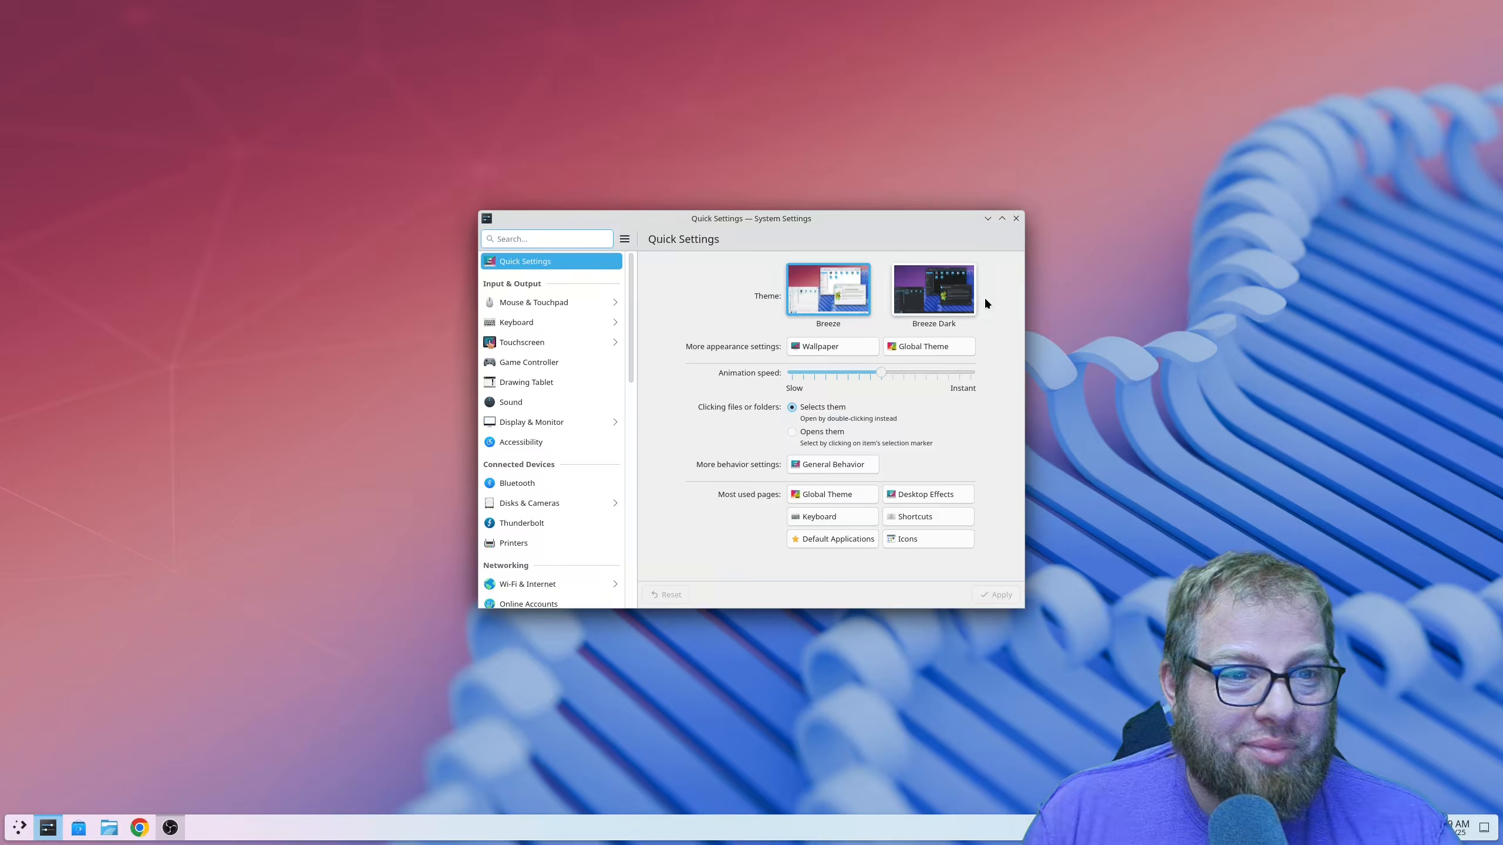
left_click(915, 346)
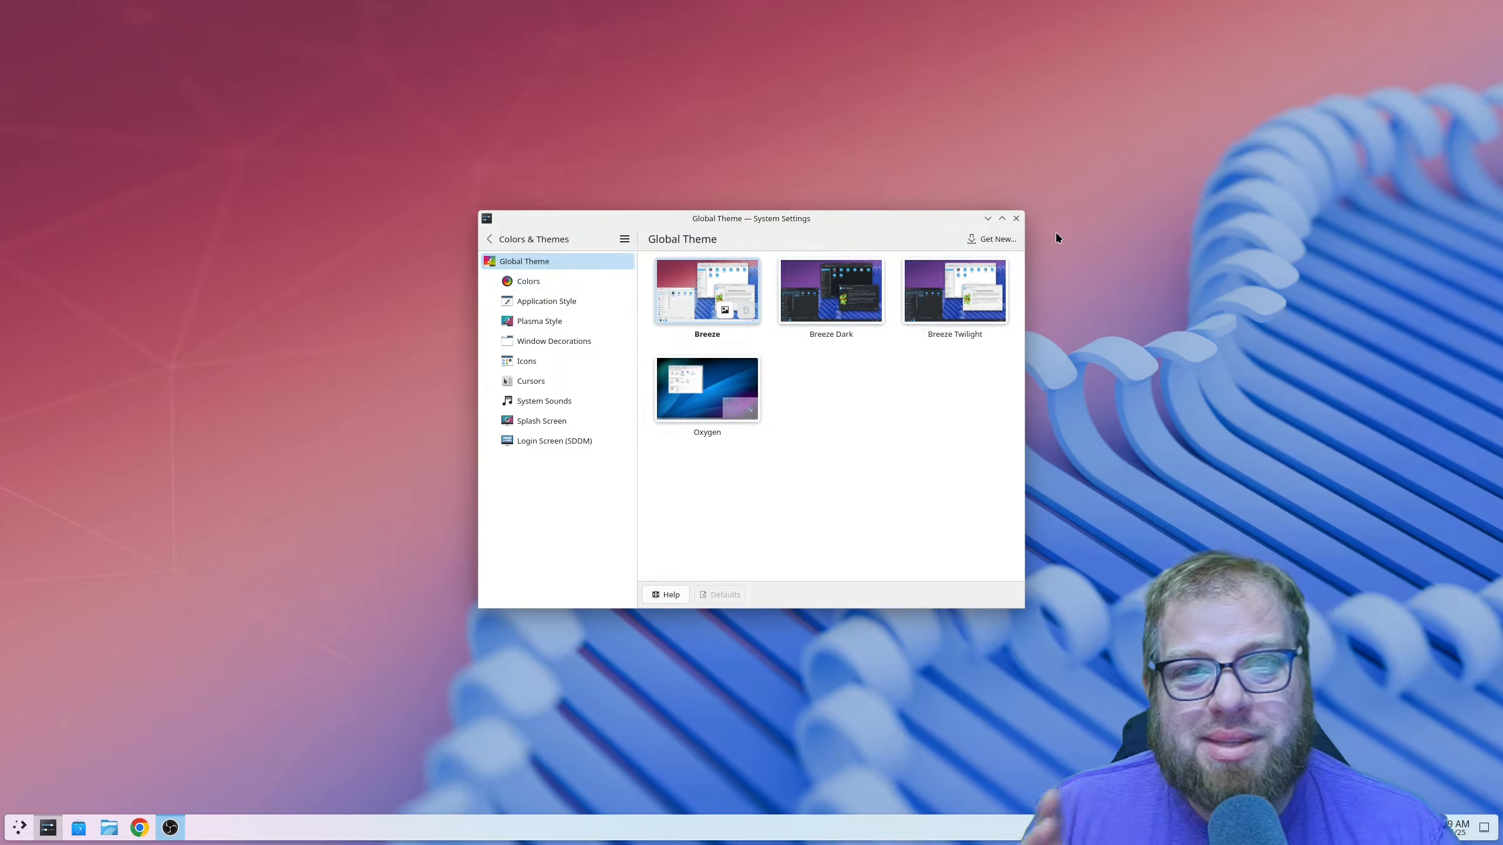
left_click(994, 238)
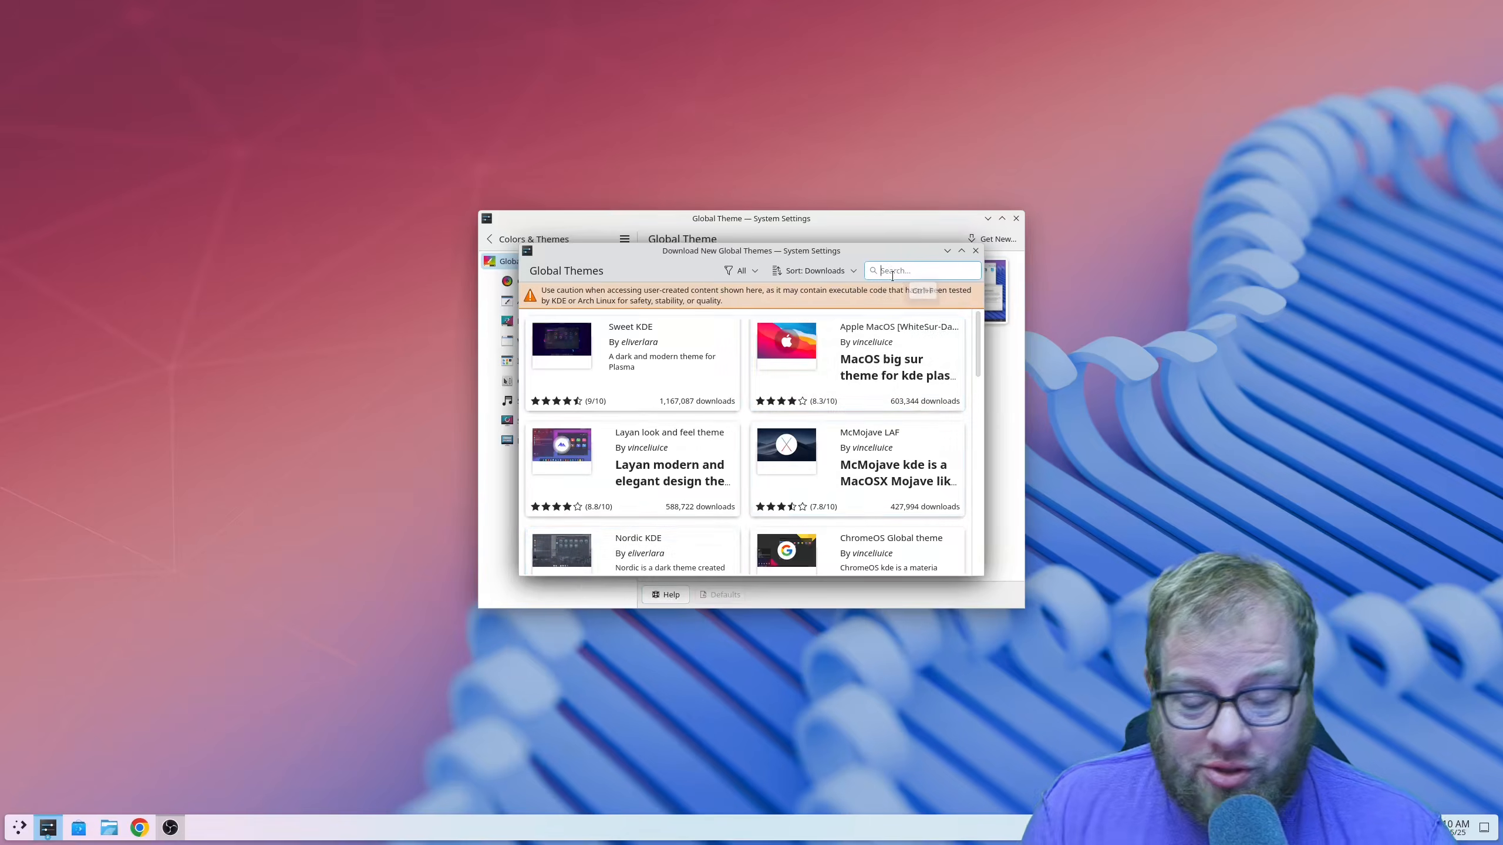
type("nord")
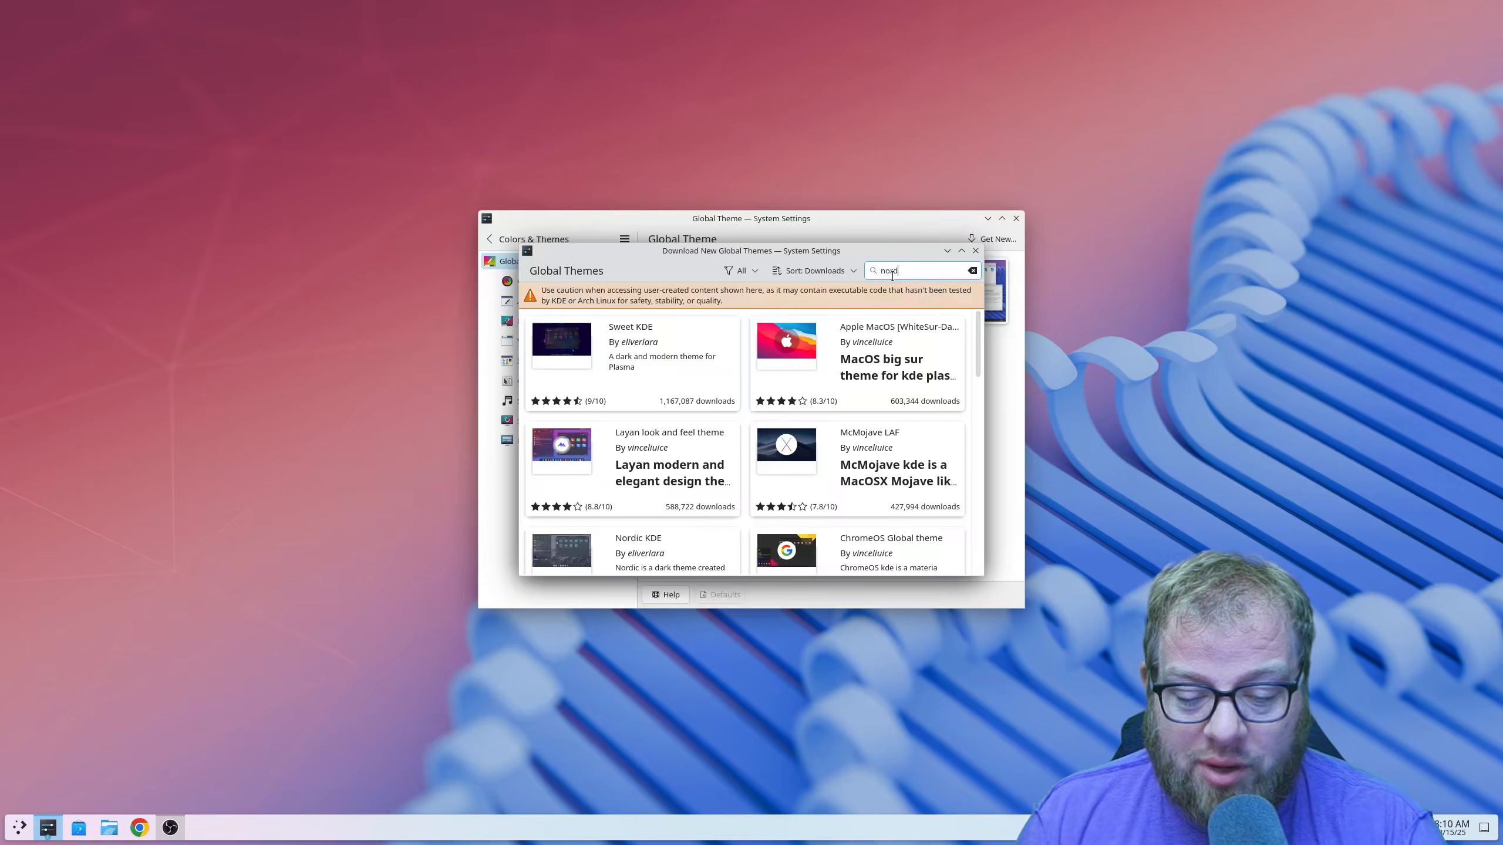
type("ic")
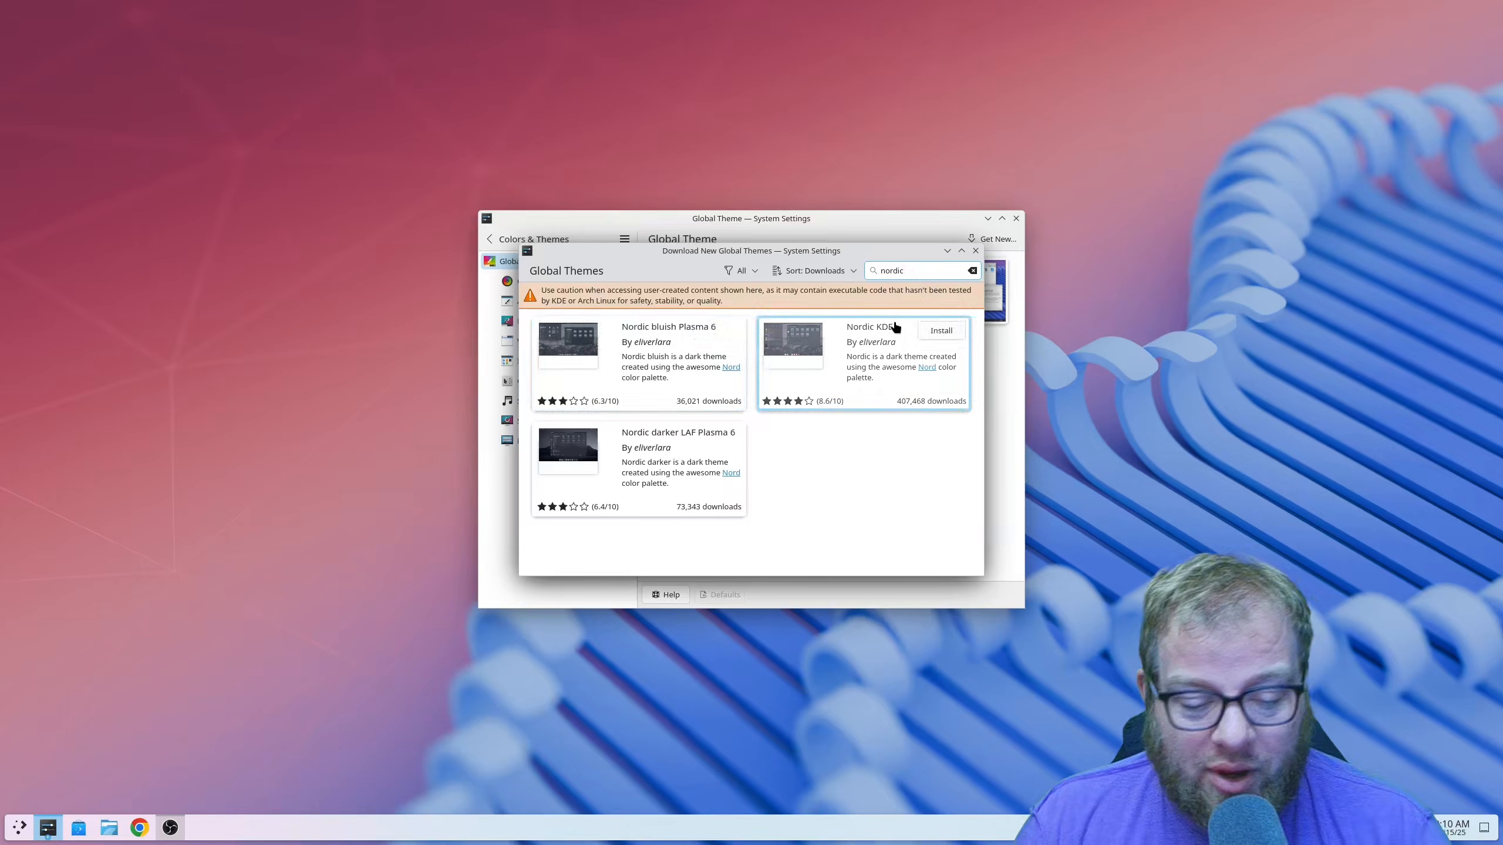
Search the downloadable global themes for utterly and install Utterly Nord and Utterly Sweet for Plasma 6
key("ctrl+a")
type("utt")
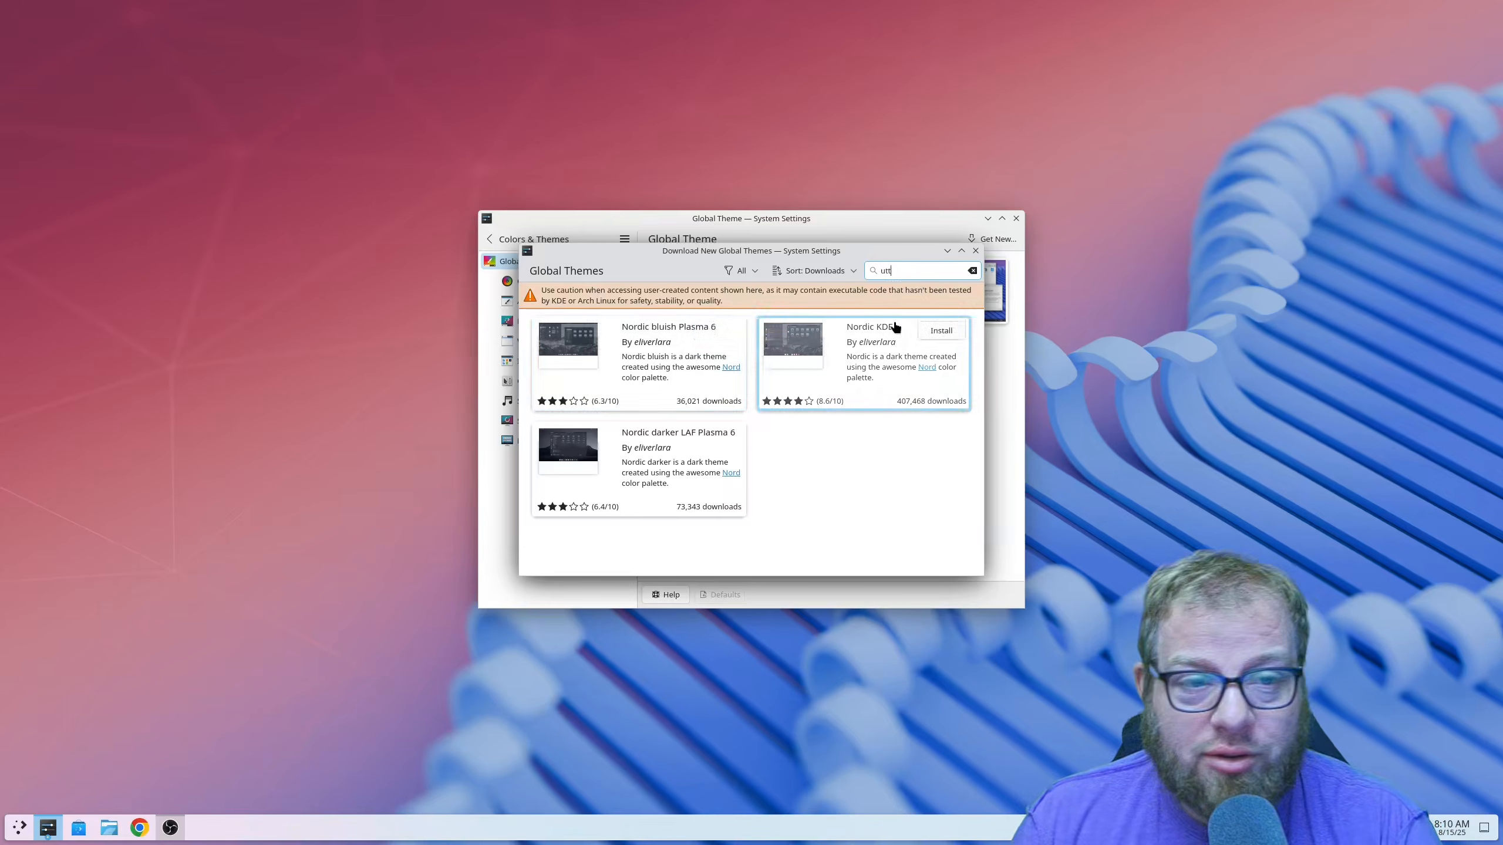
type("erly")
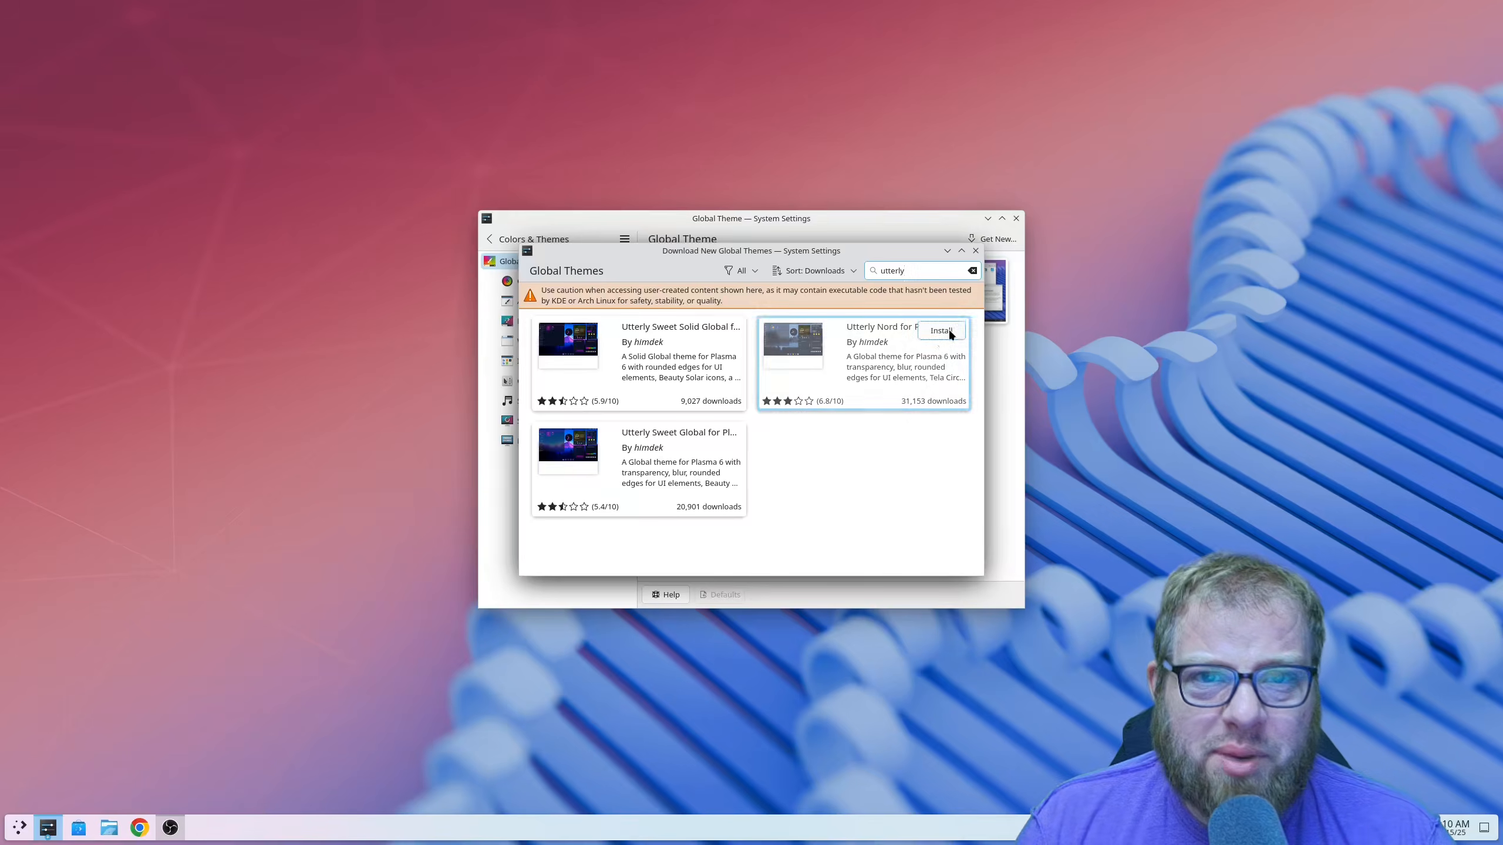
left_click(942, 332)
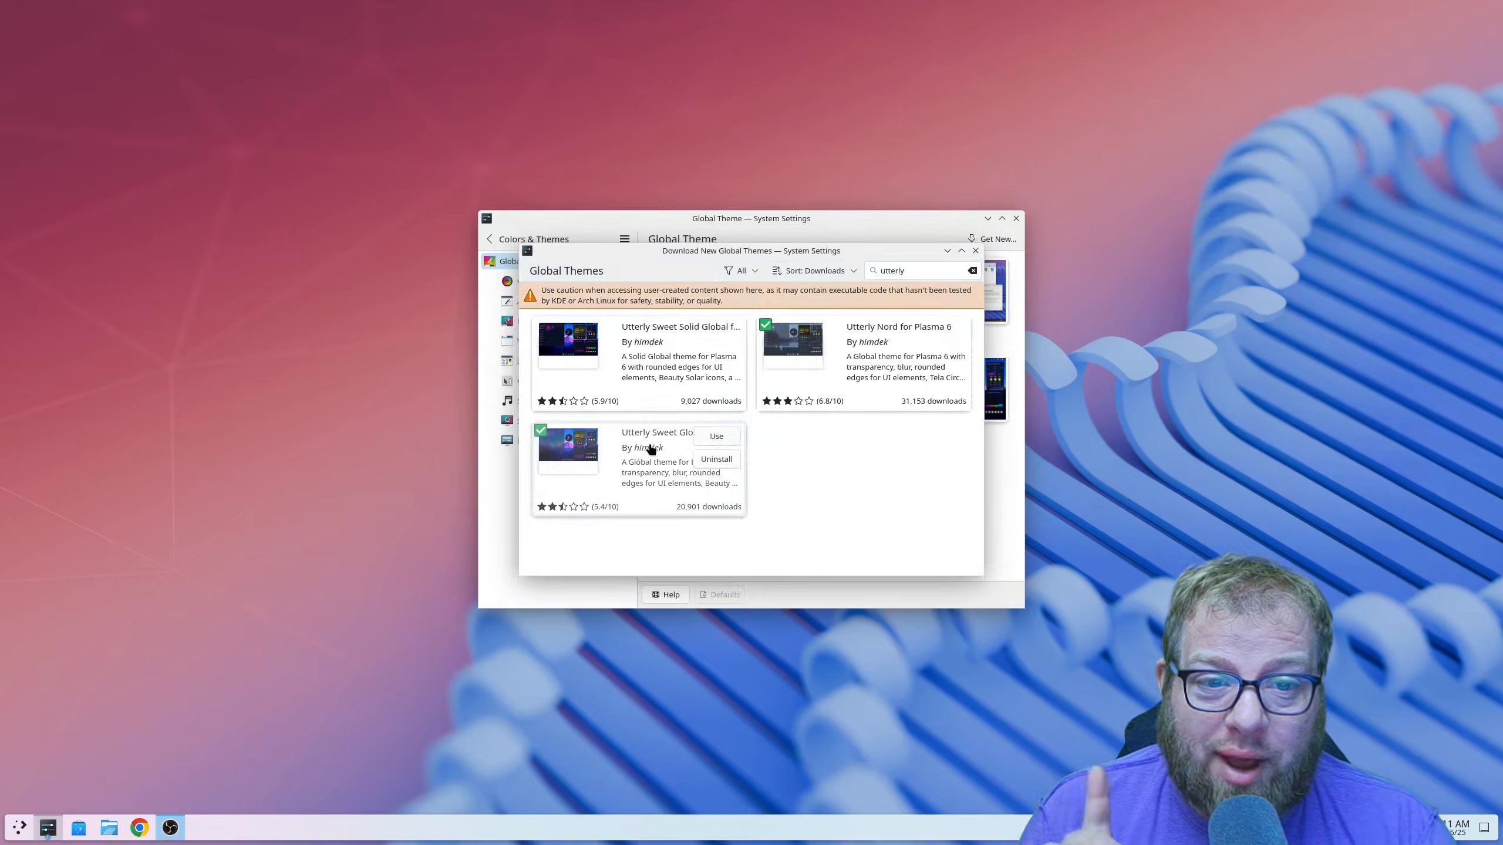
Apply the Utterly Nord theme with both appearance settings and desktop and window layout, and check the look of the application launcher
left_click(976, 251)
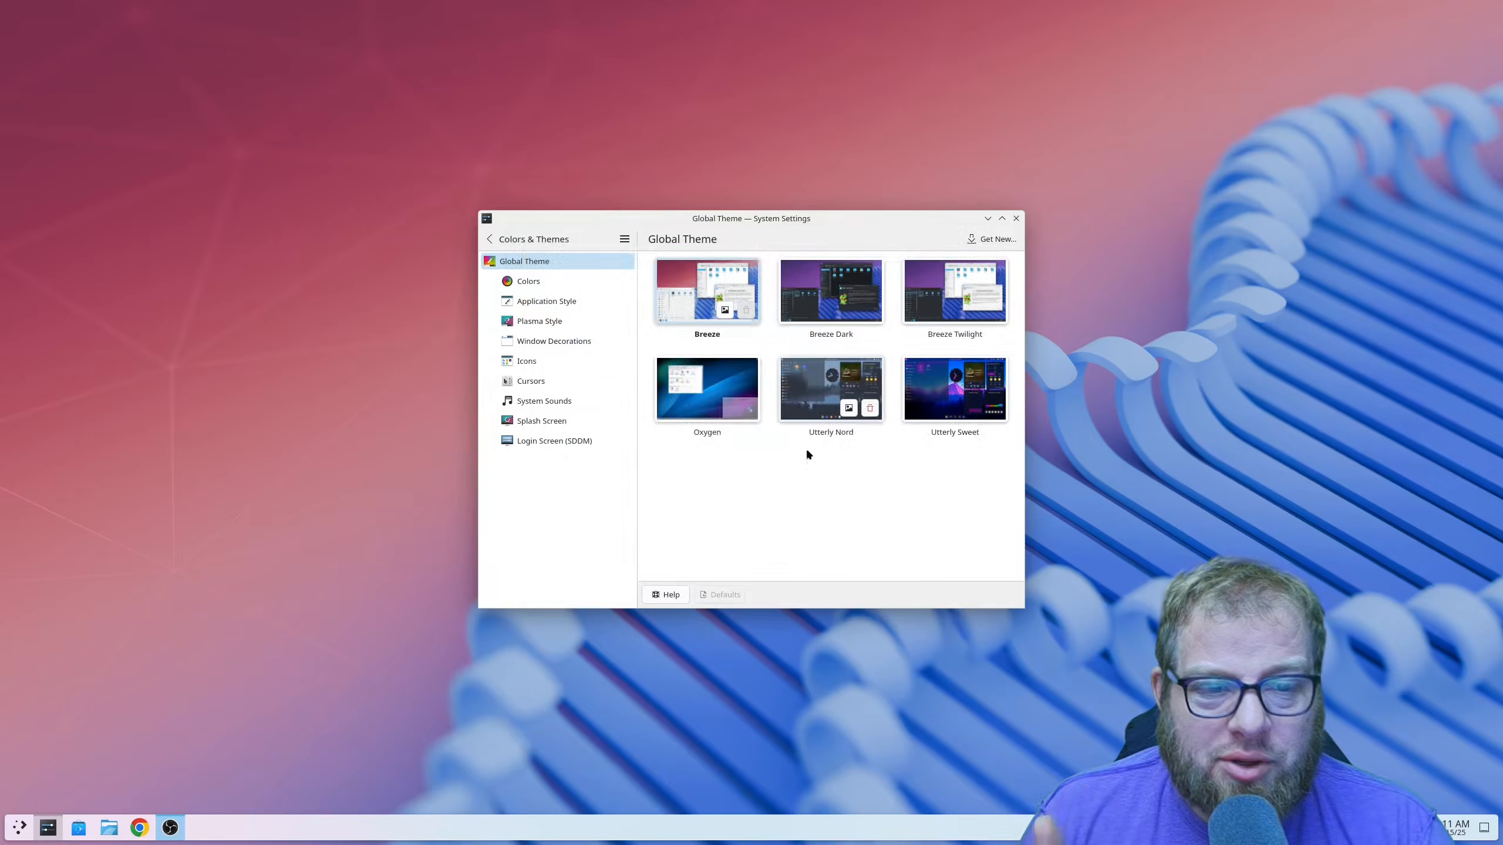
mouse_move(869, 397)
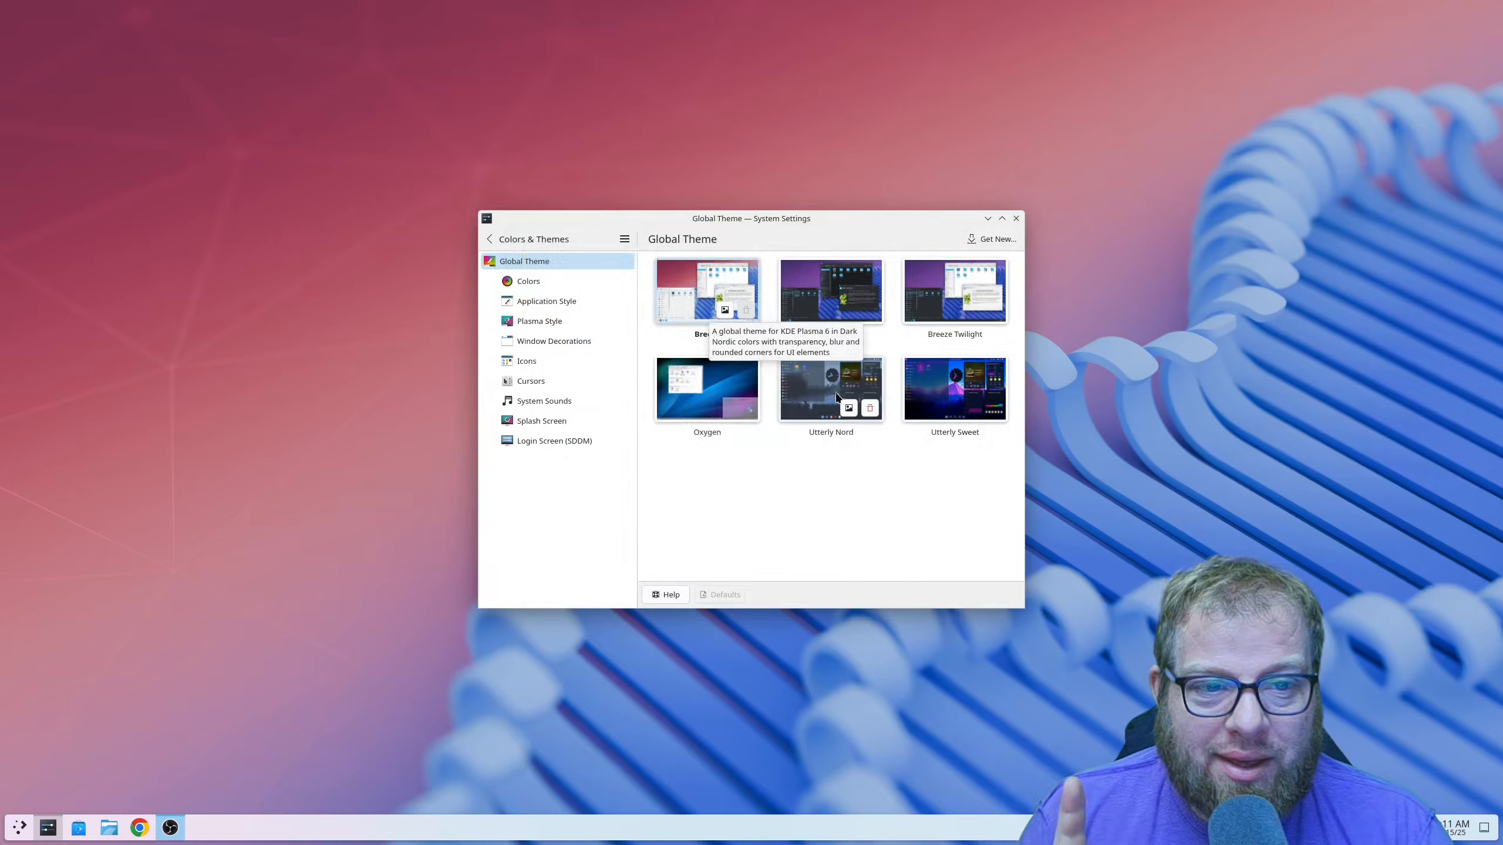
left_click(831, 402)
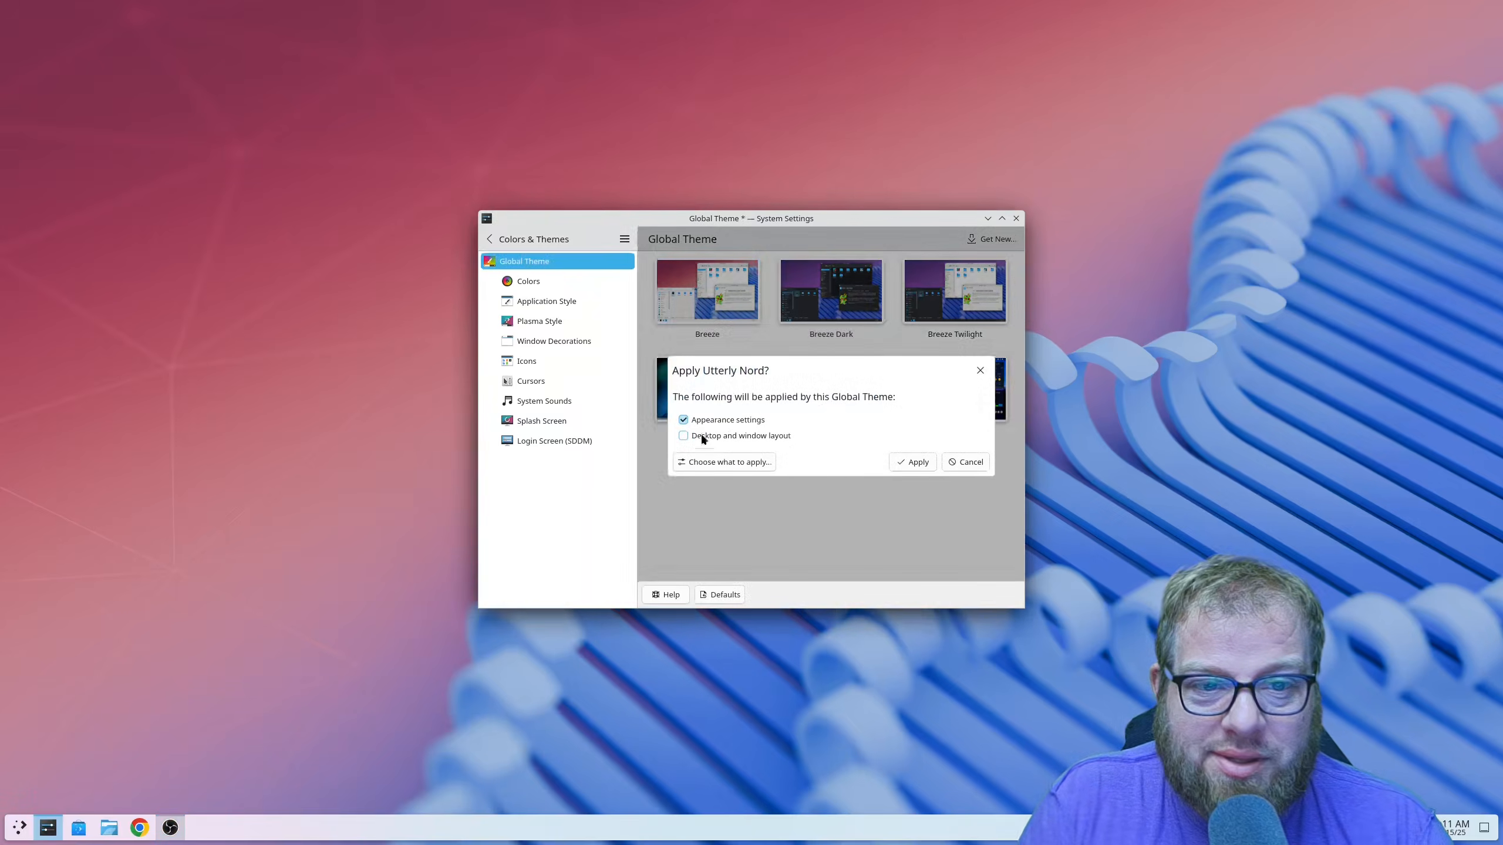
left_click(684, 436)
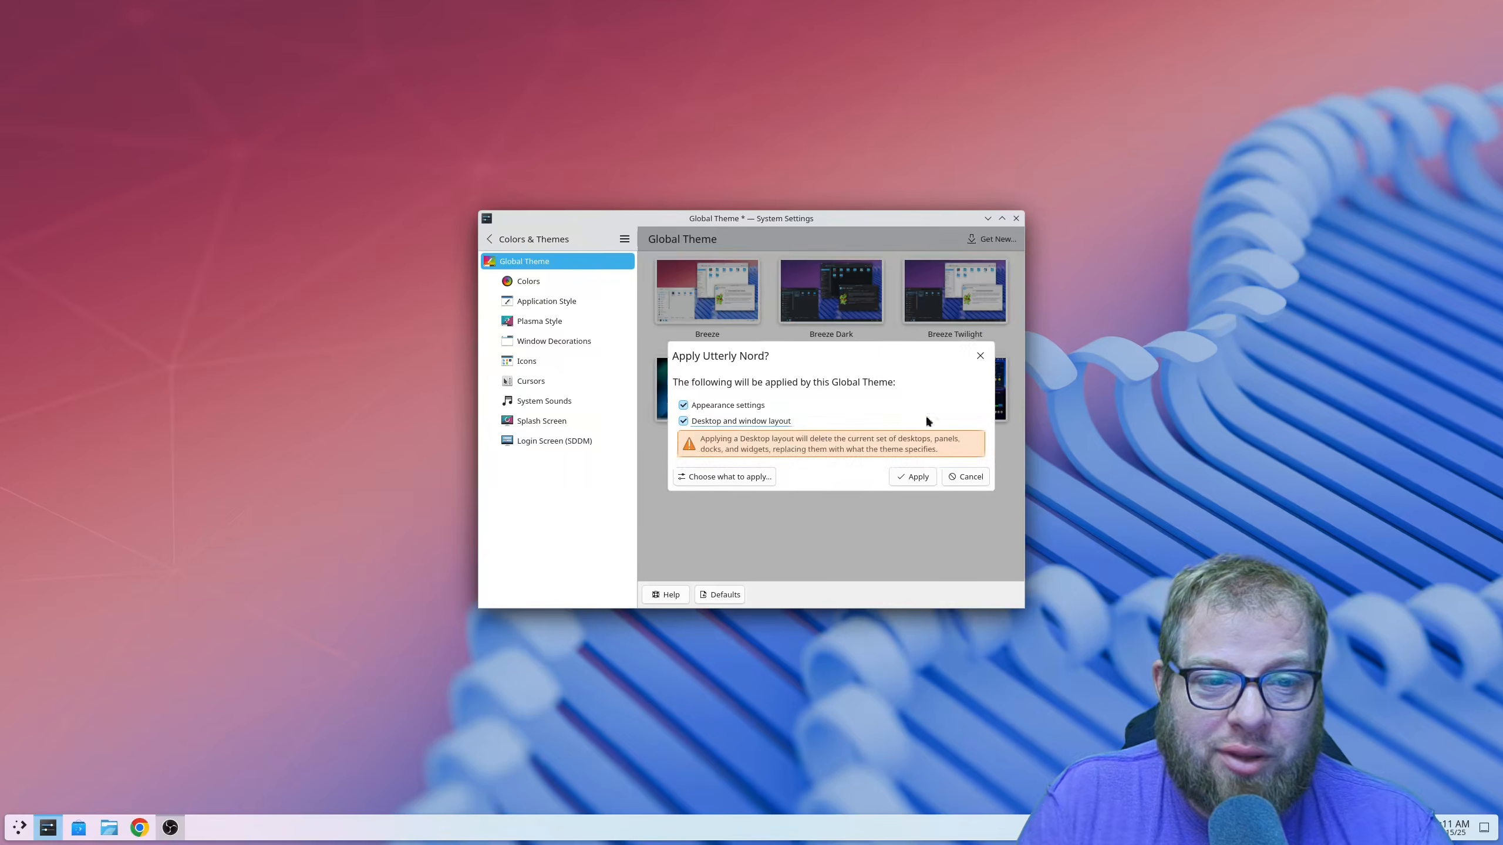
left_click(908, 477)
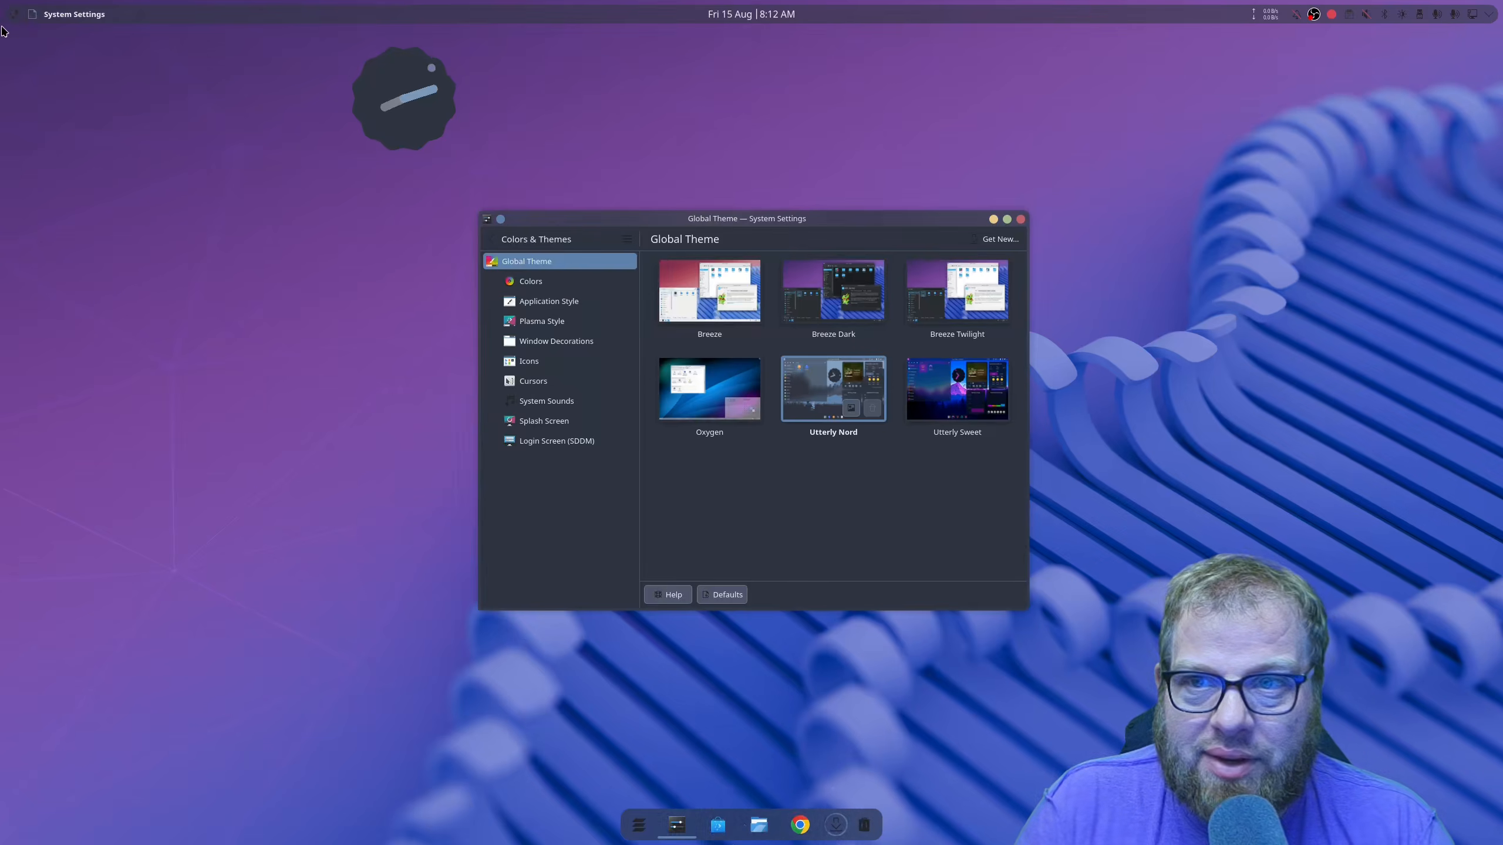
left_click(15, 14)
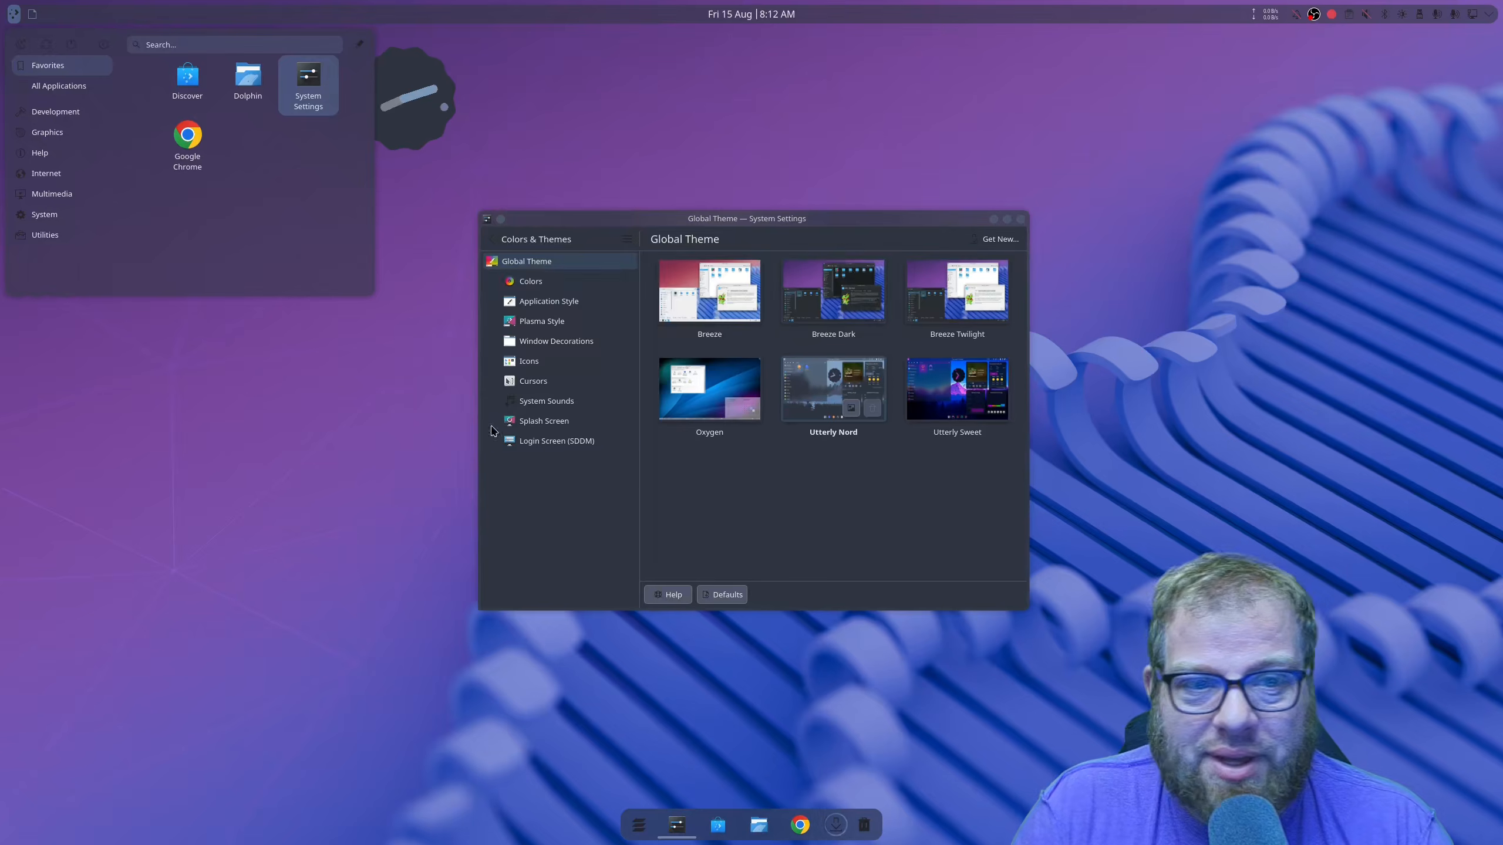
Find the Desktop Effects settings by searching for effe and enable the Background Contrast effect
left_click(490, 240)
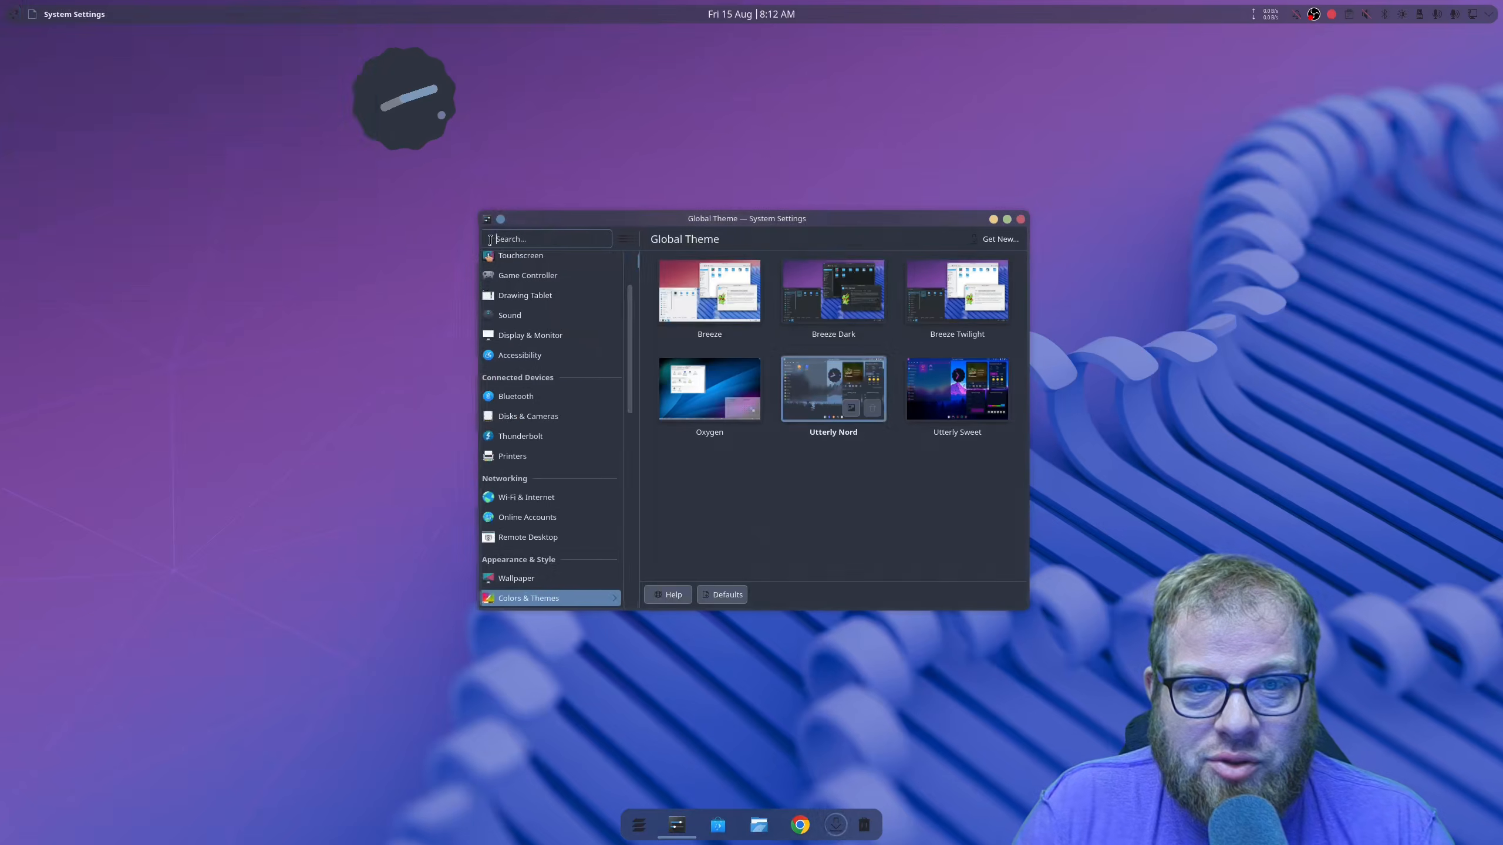
type("effe")
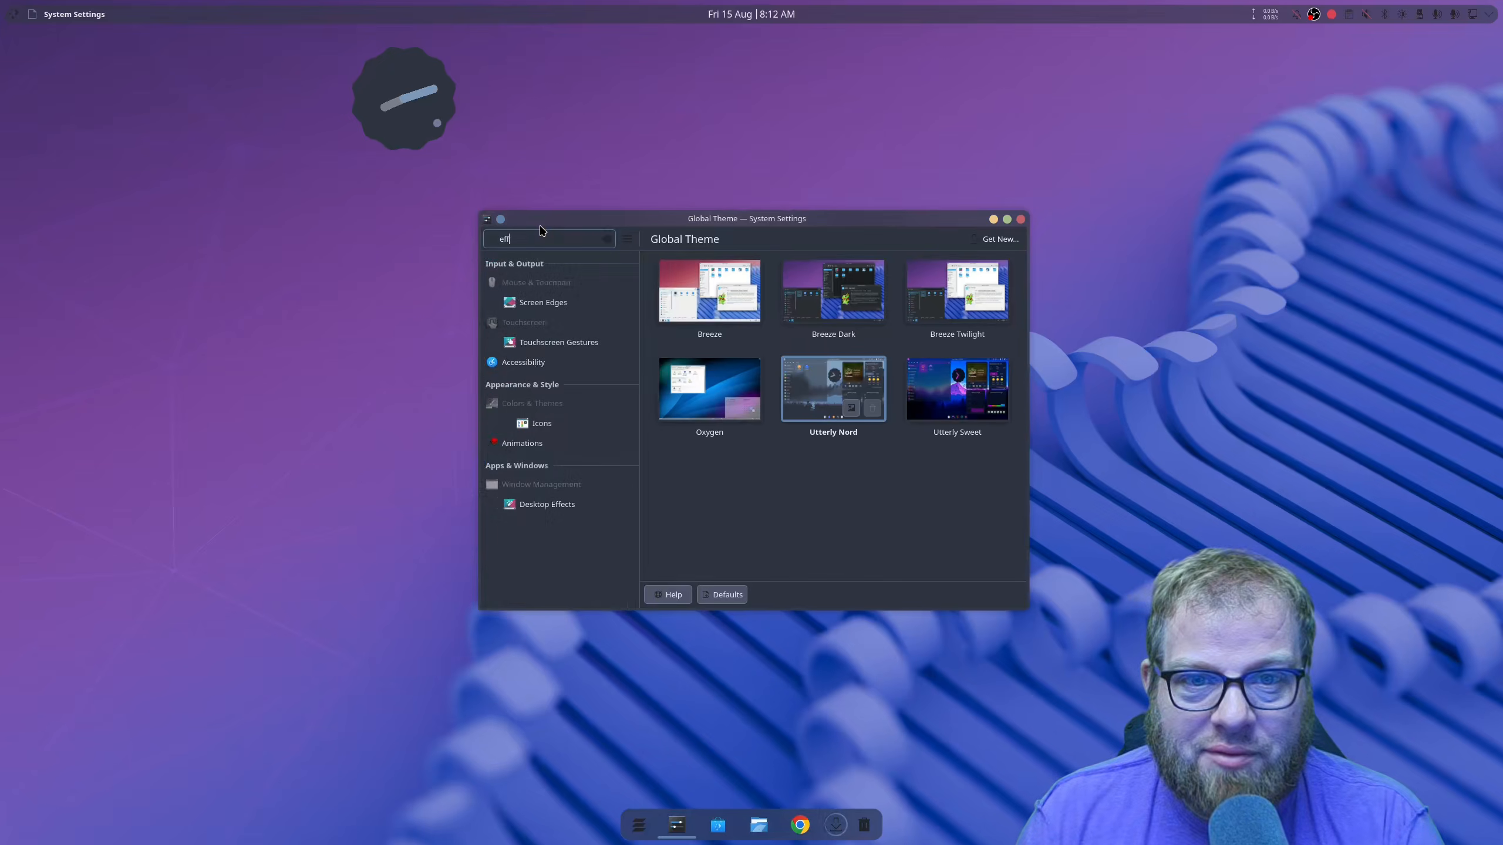
left_click(547, 504)
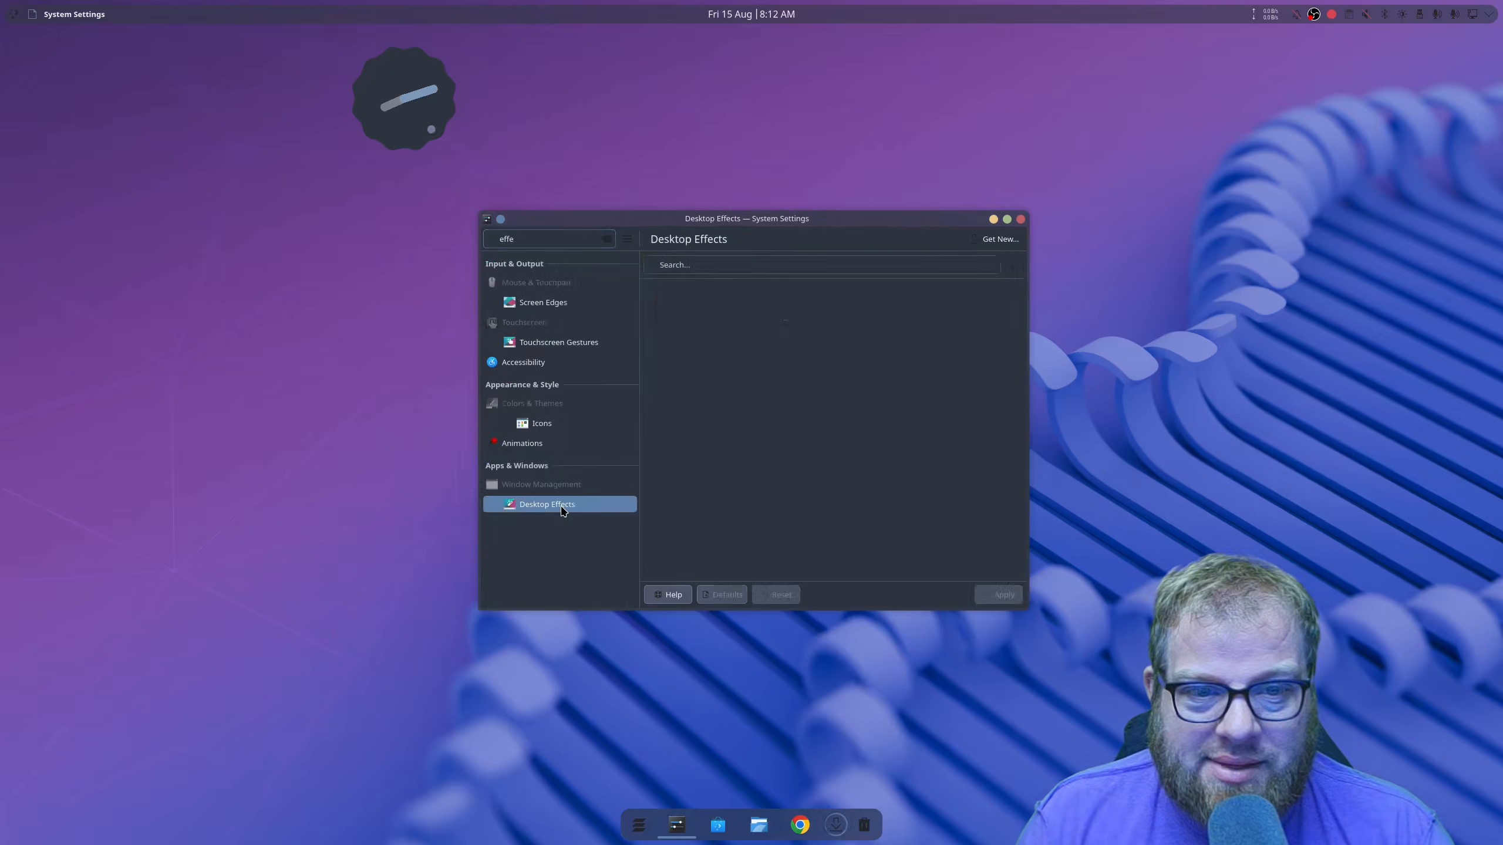
scroll(871, 451, "down", 3)
scroll(828, 438, "down", 1)
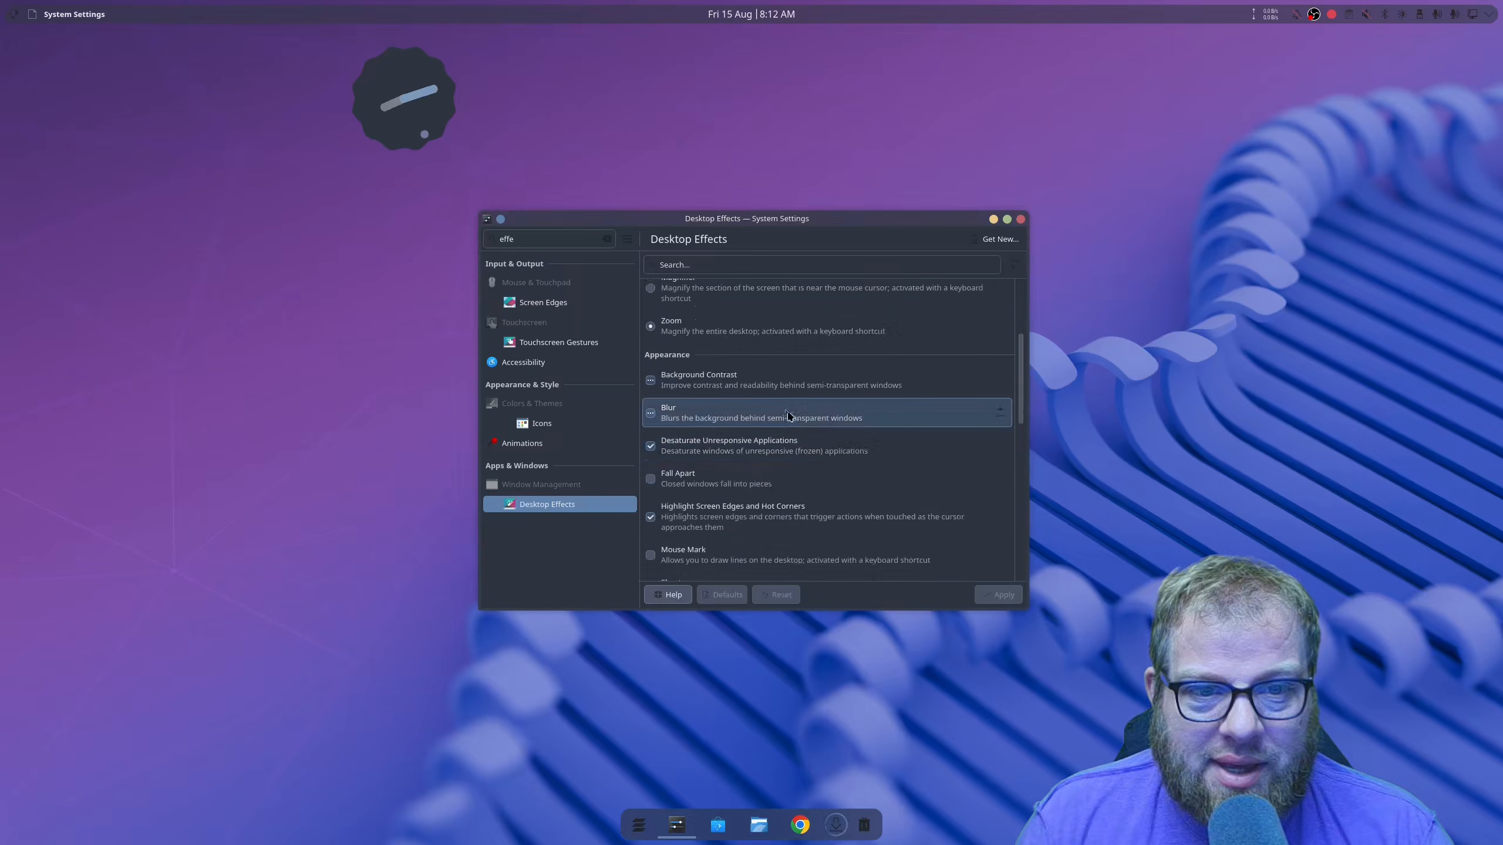
left_click(652, 381)
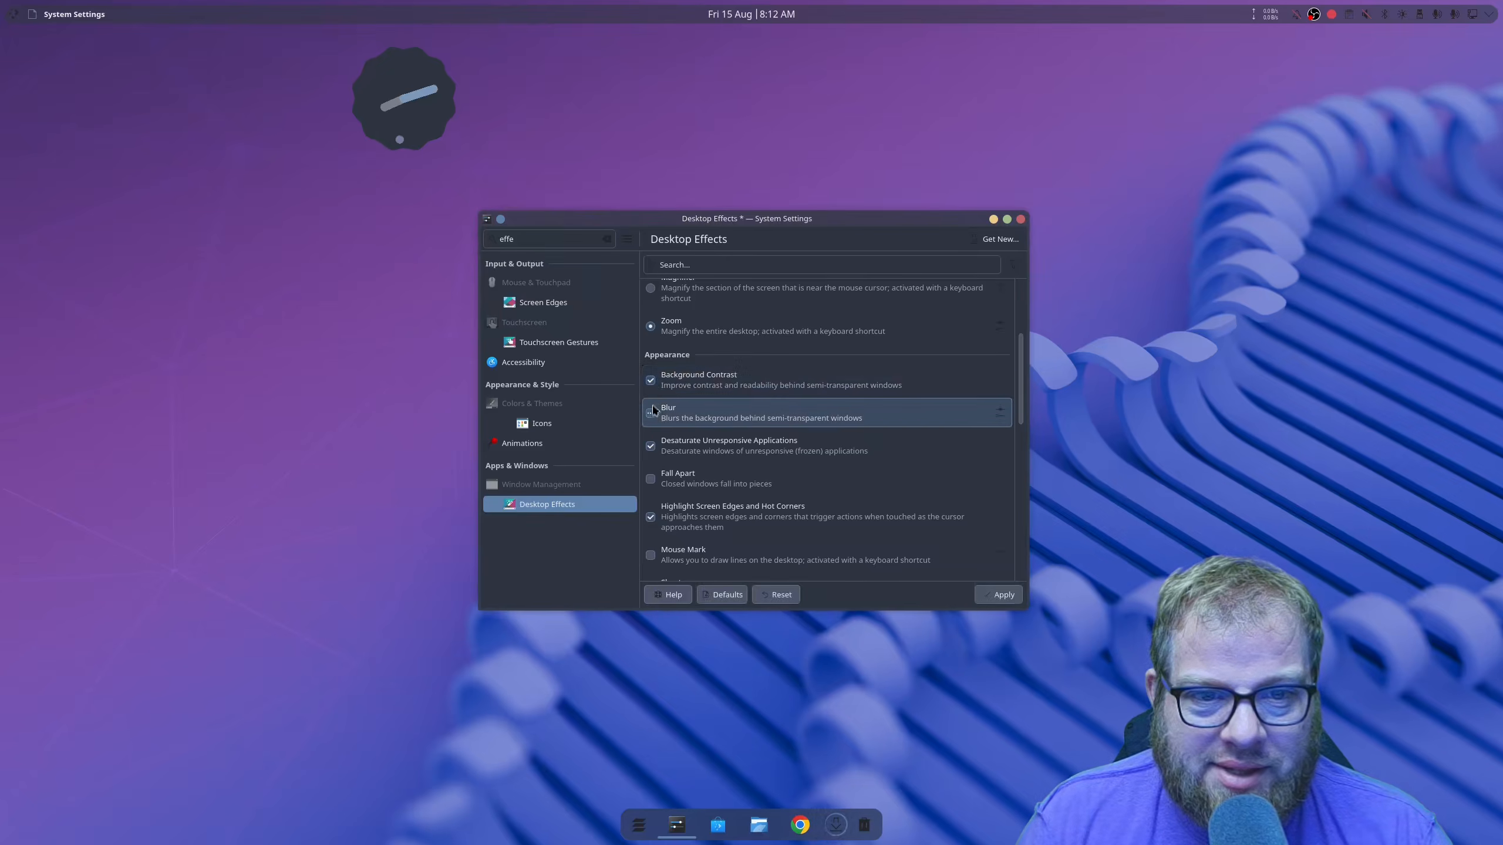
Enable and apply the Blur effect with the lightest blur strength and a low noise strength, checking it on the application launcher
left_click(999, 412)
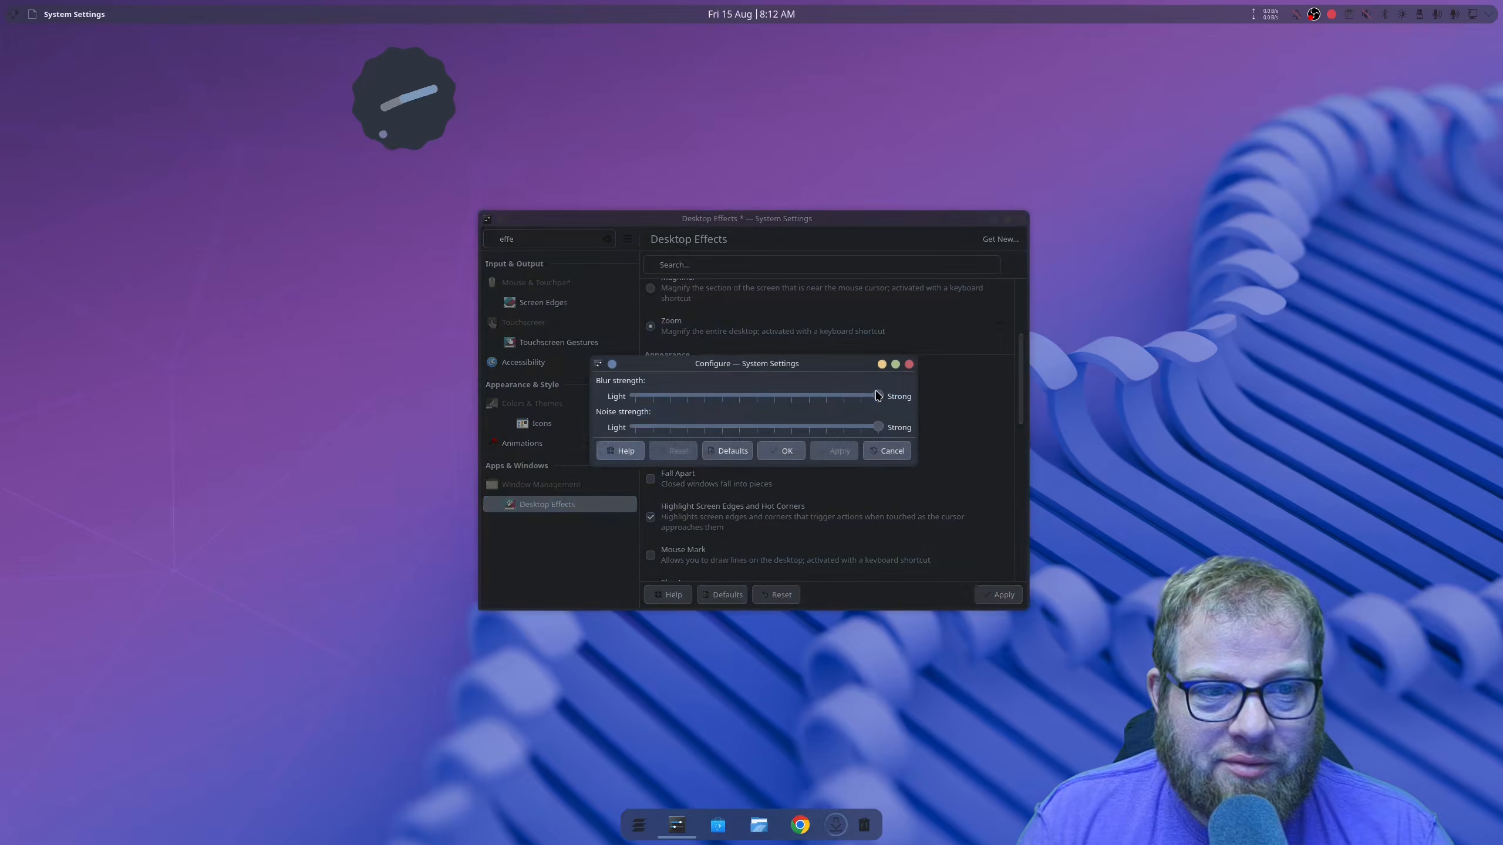
left_click_drag(877, 396, 401, 366)
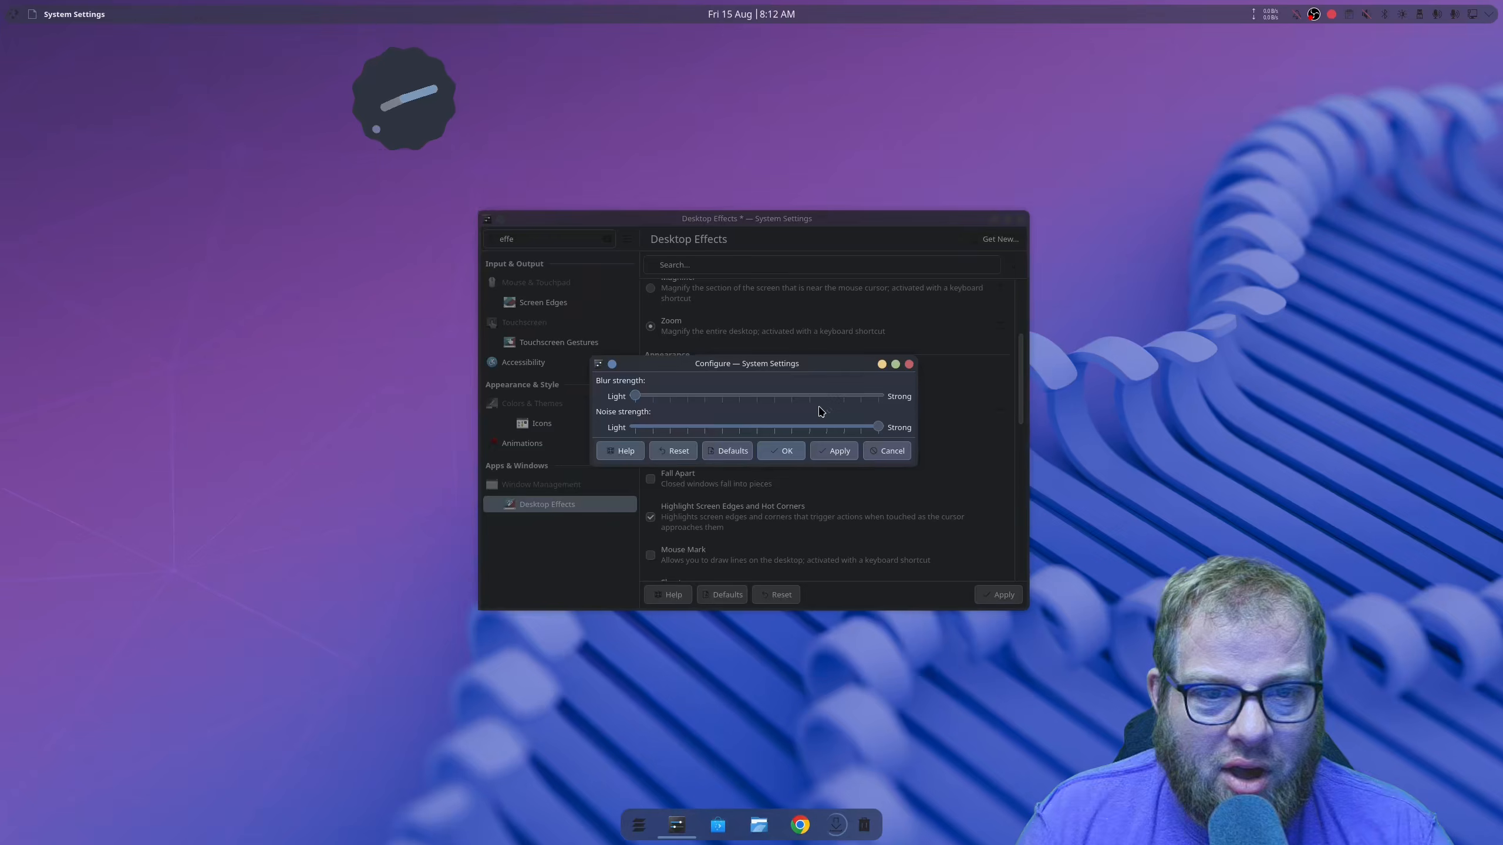
left_click_drag(880, 431, 673, 430)
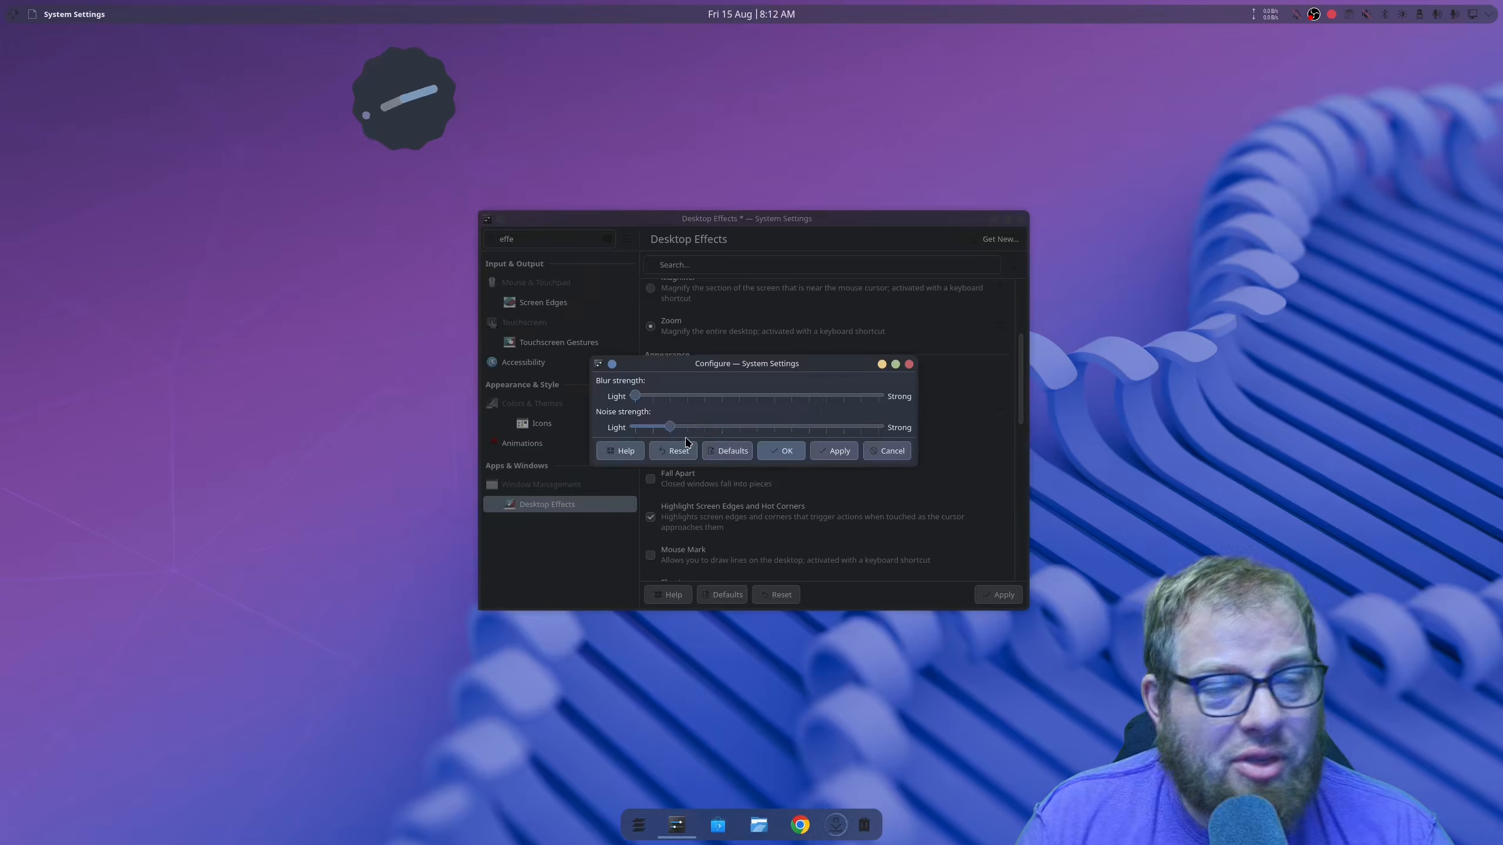
left_click(818, 454)
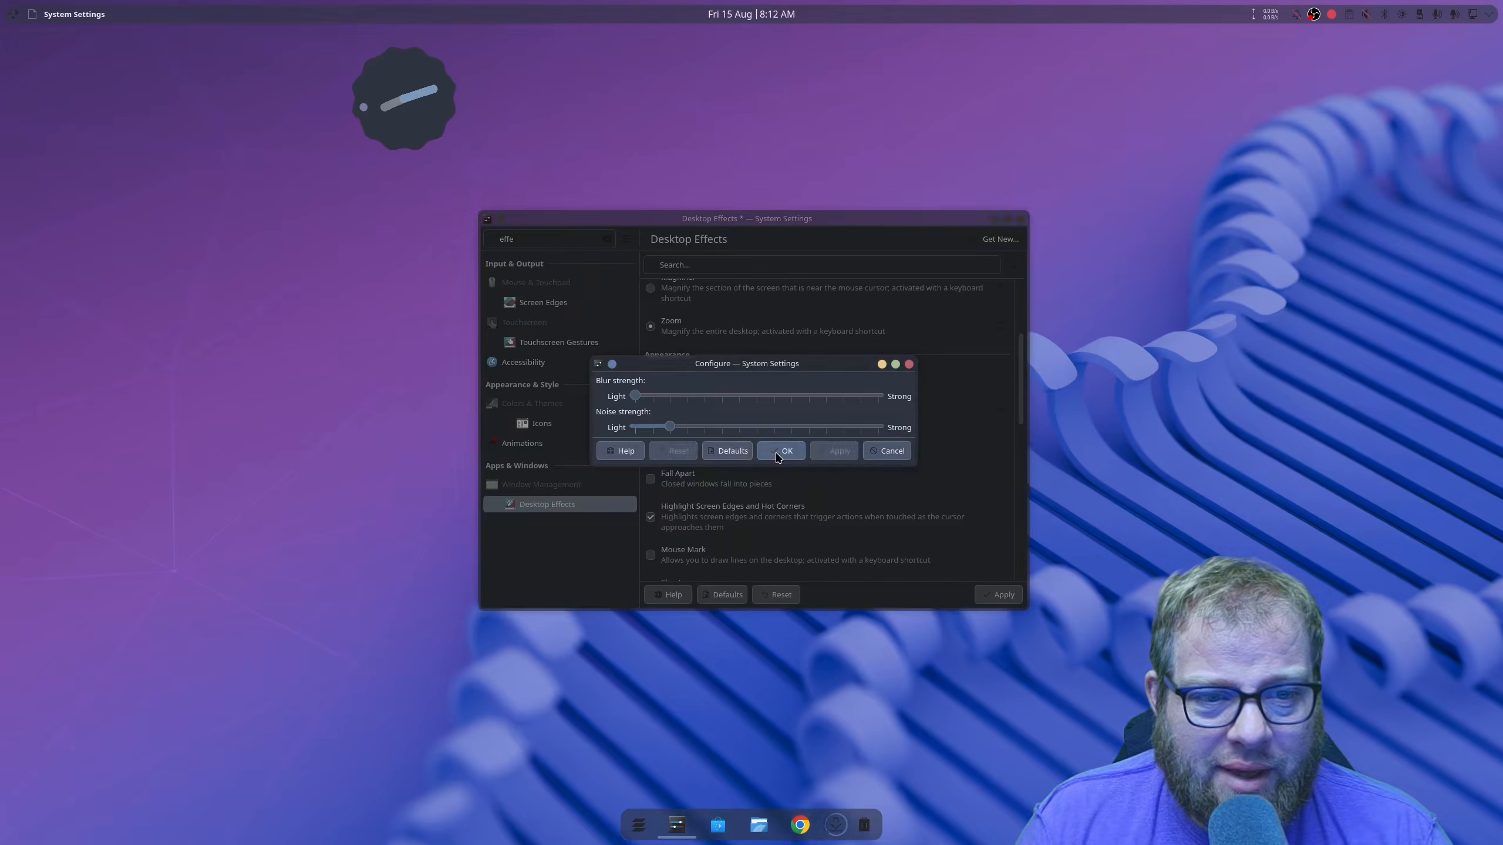
left_click(777, 453)
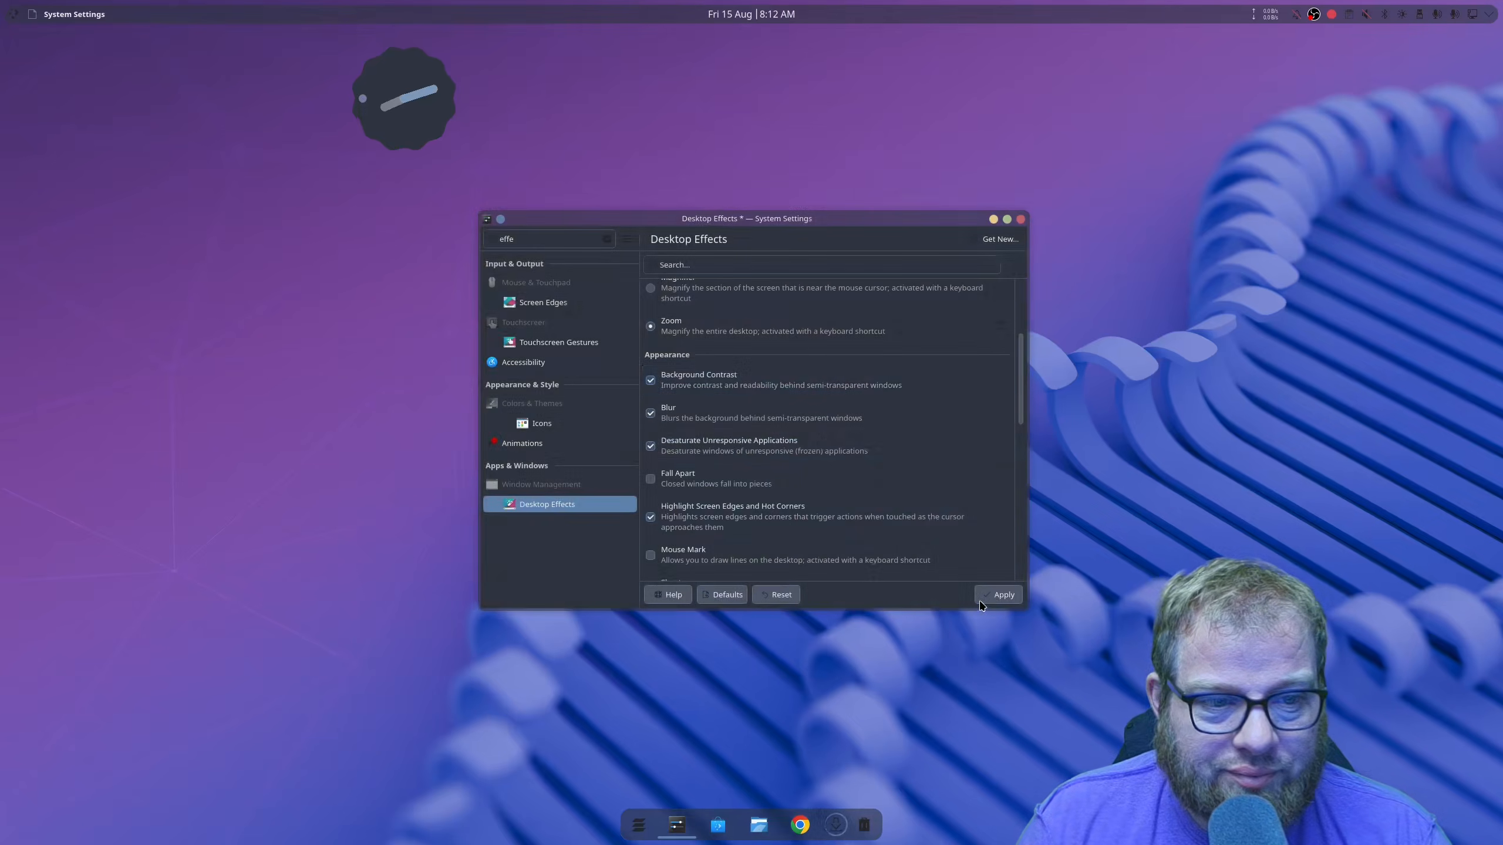
left_click(998, 595)
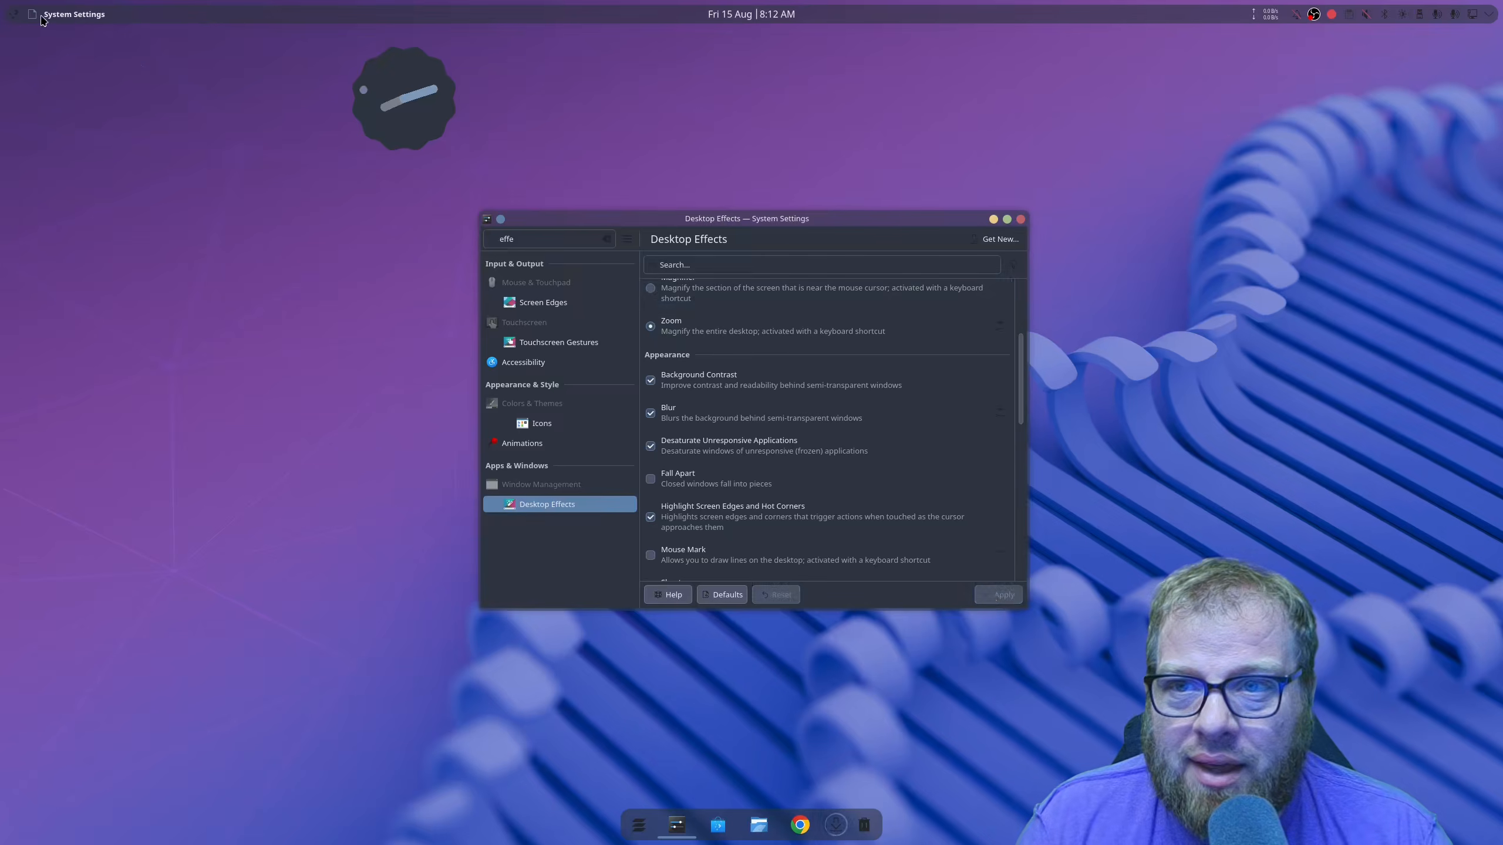
left_click(13, 15)
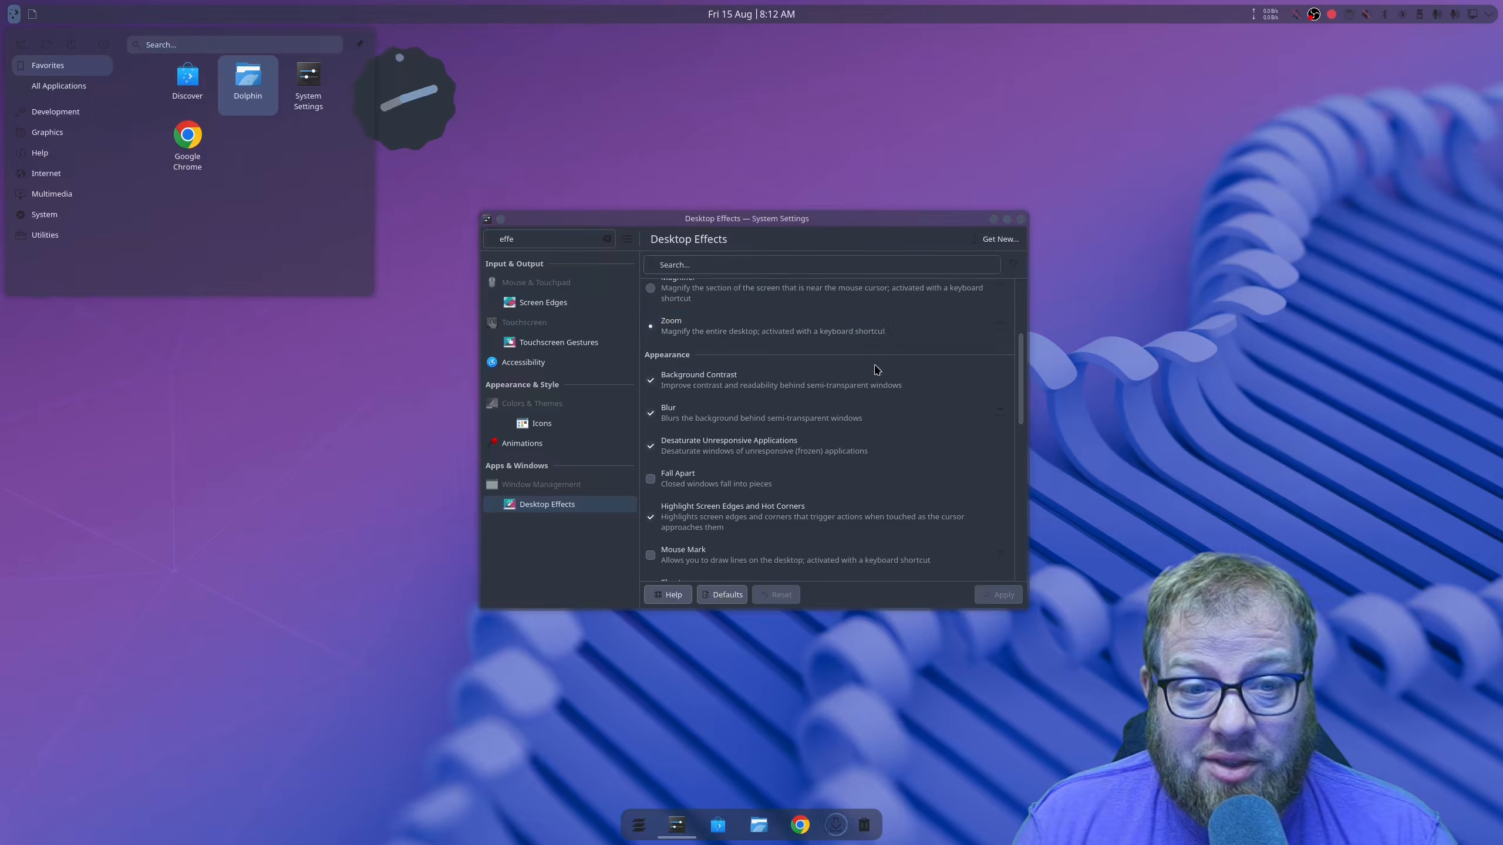
Enable the Translucency effect and make inactive windows more transparent, at about two thirds of the way to opaque
scroll(883, 536, "down", 3)
scroll(883, 537, "down", 2)
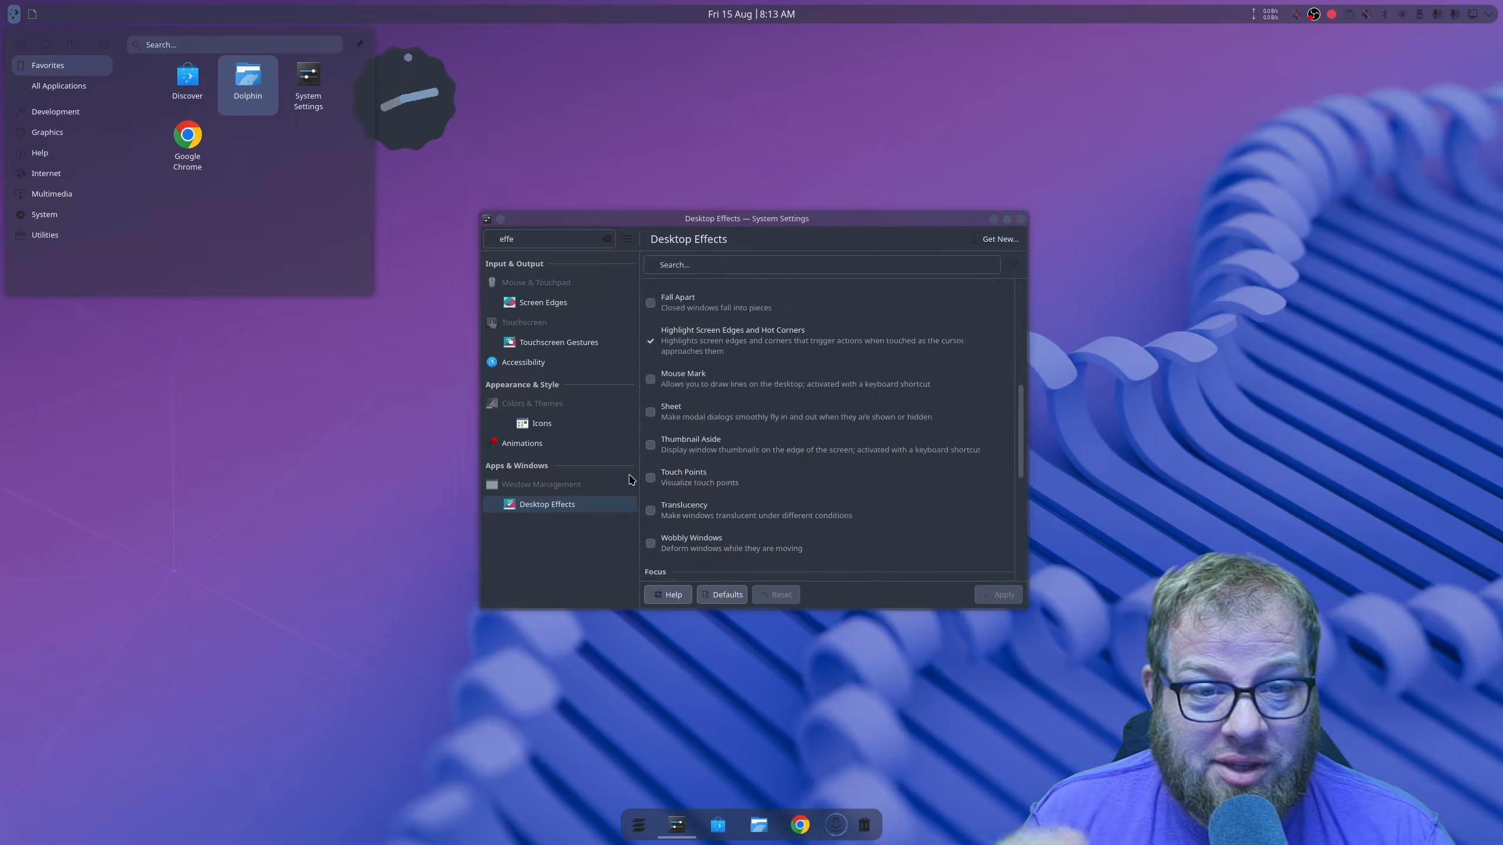
left_click(650, 511)
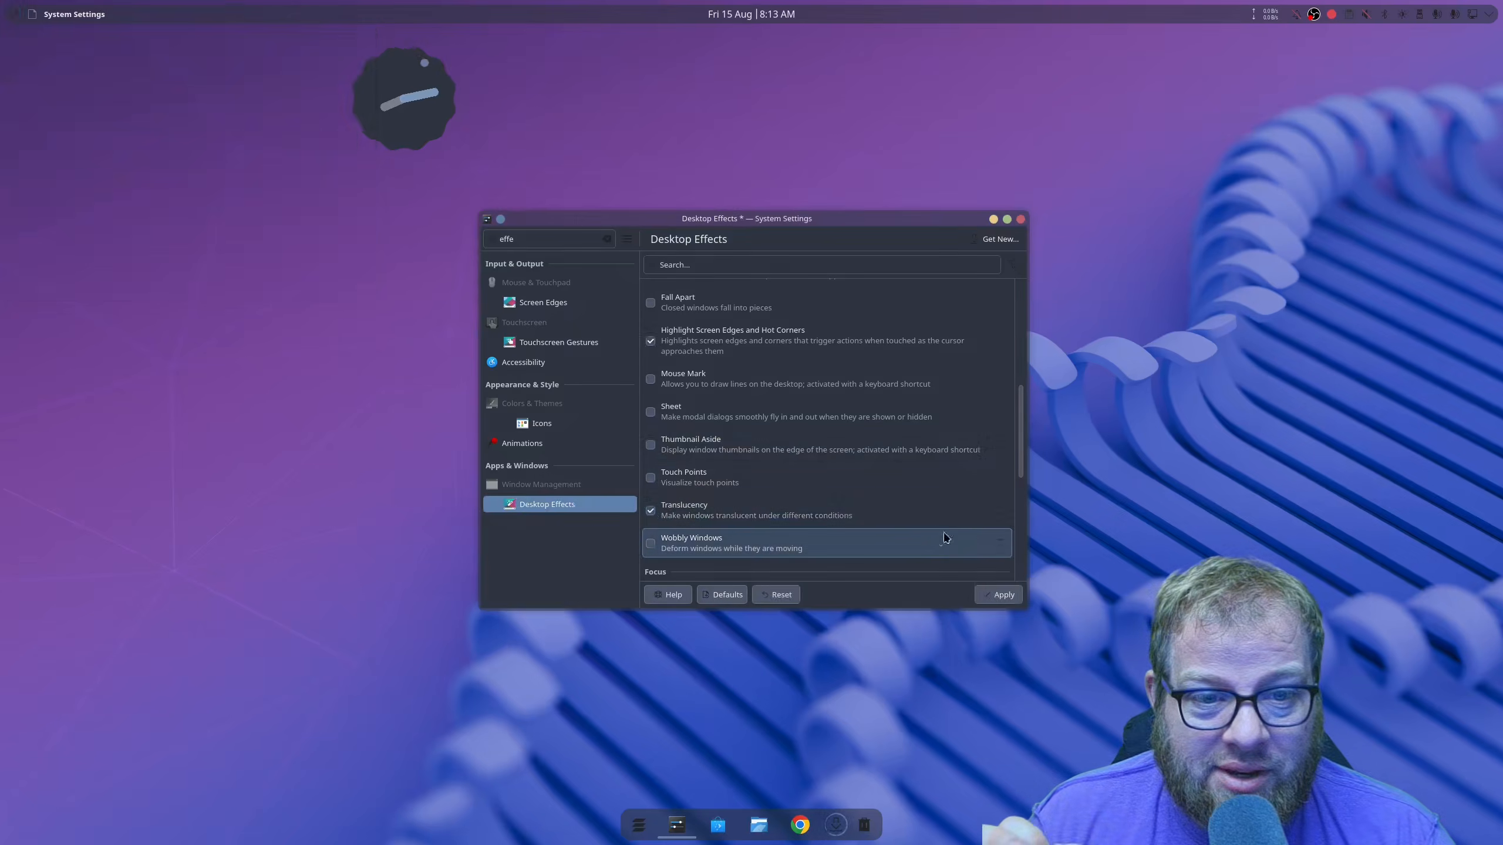
left_click(1000, 510)
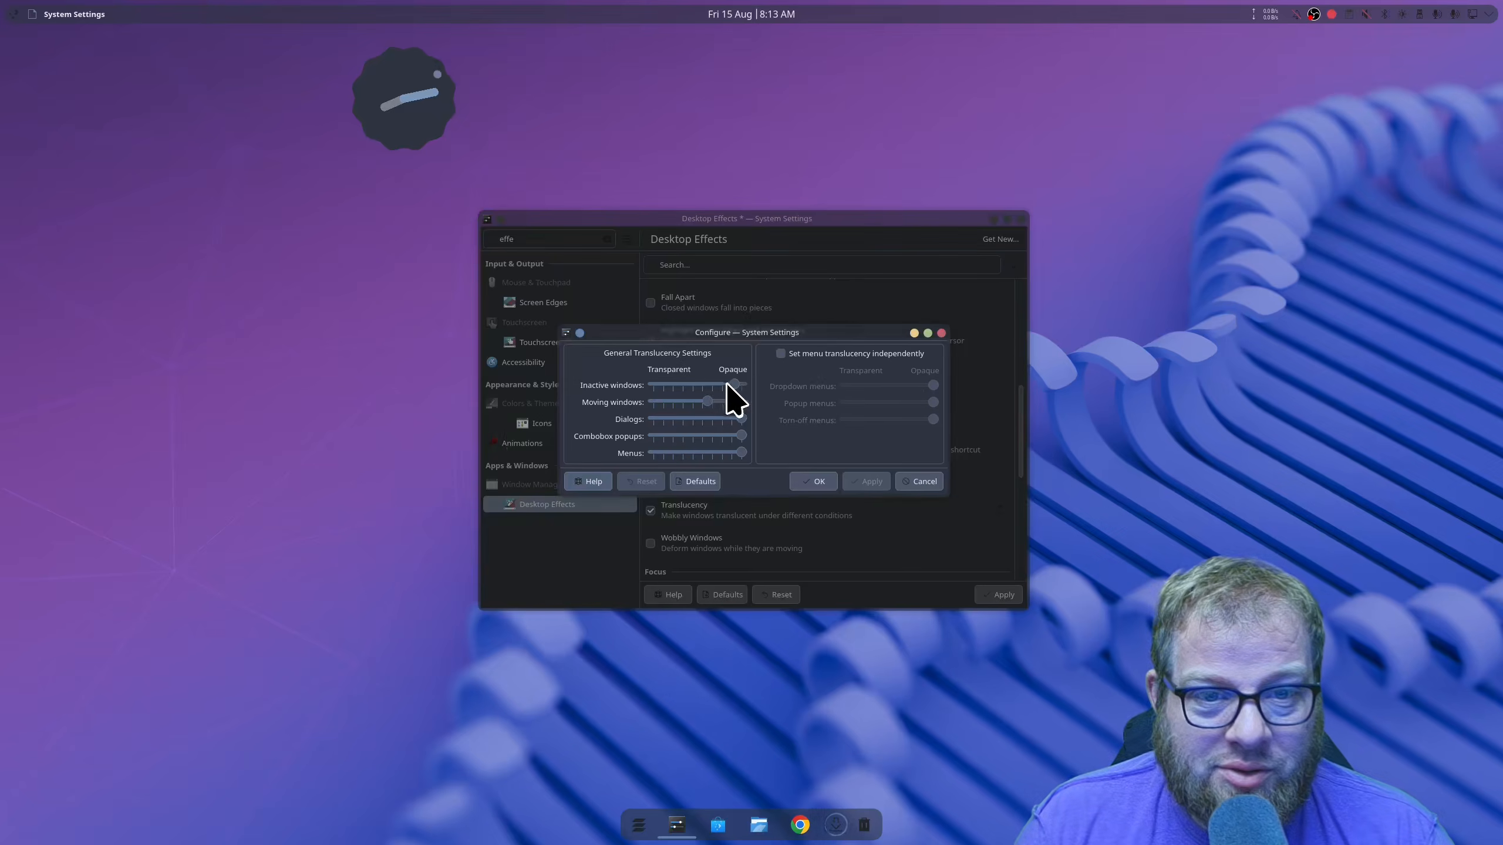
left_click_drag(733, 385, 719, 388)
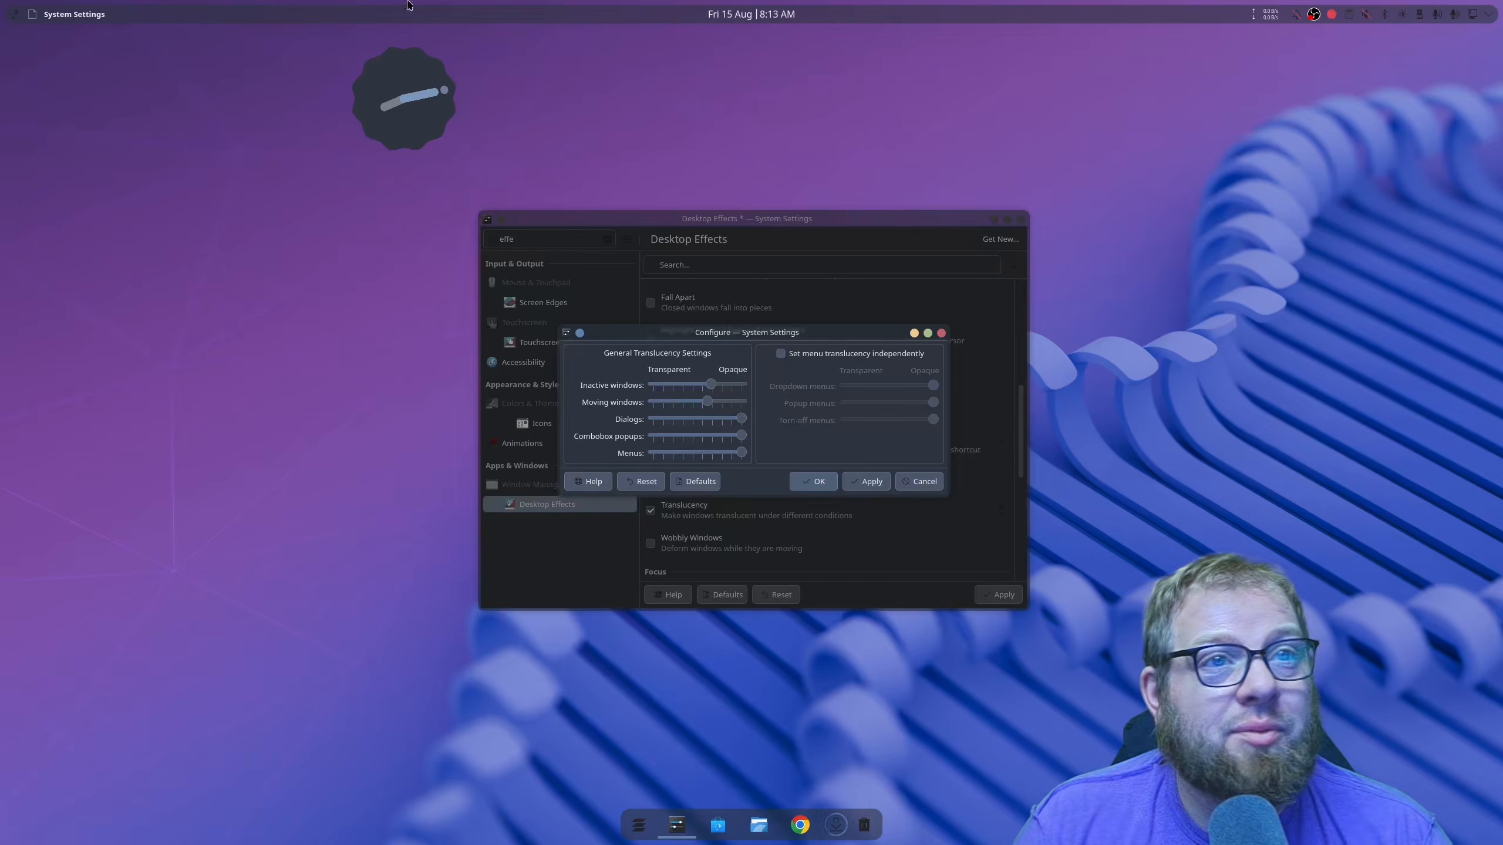
Place a Dolphin window beside the settings as a preview and apply the translucency changes, switching focus to Dolphin to compare
left_click(758, 825)
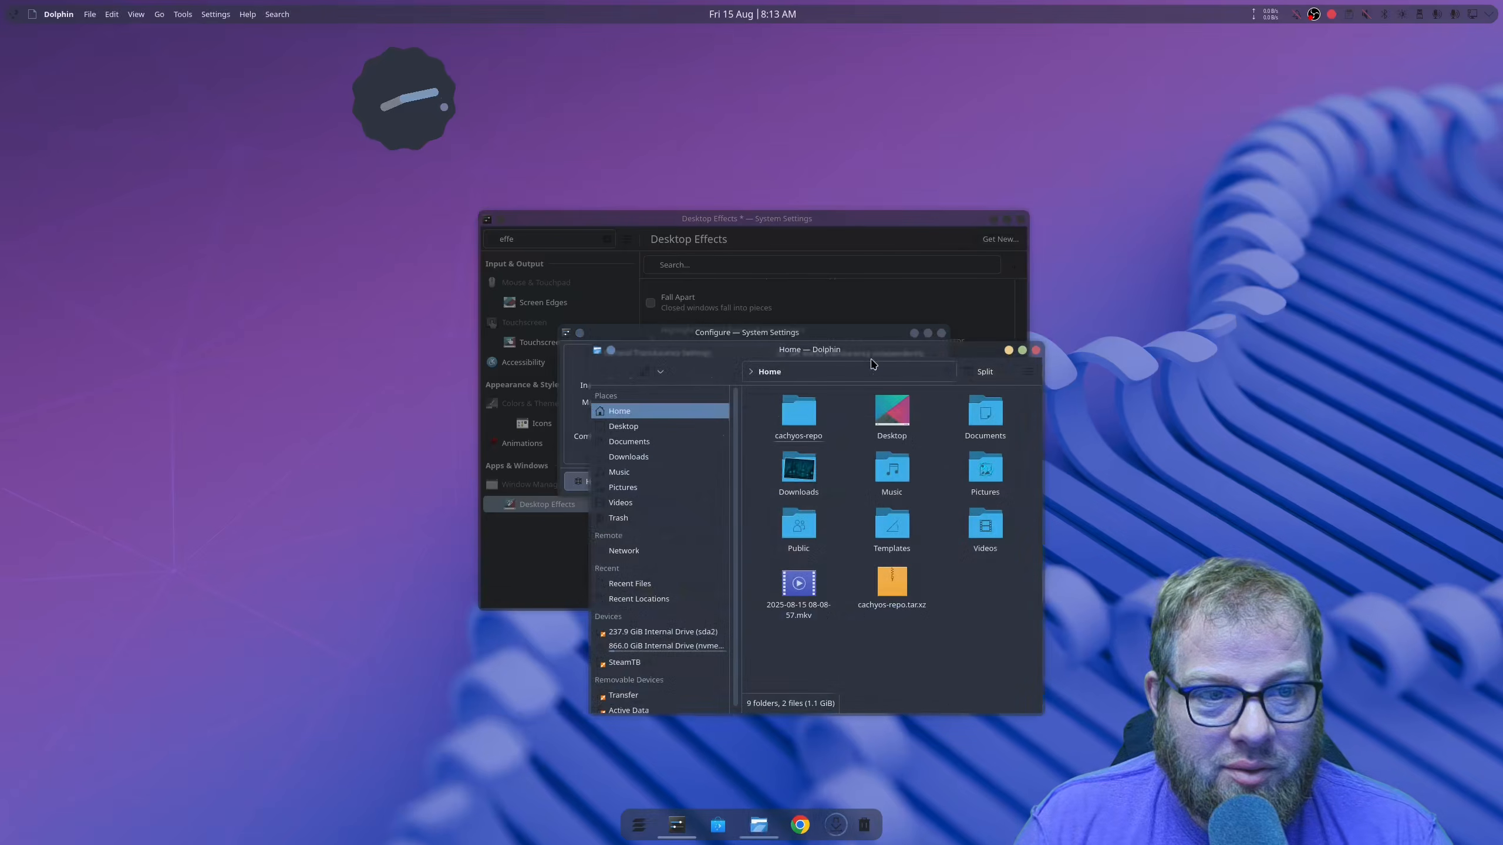
left_click_drag(861, 363, 341, 244)
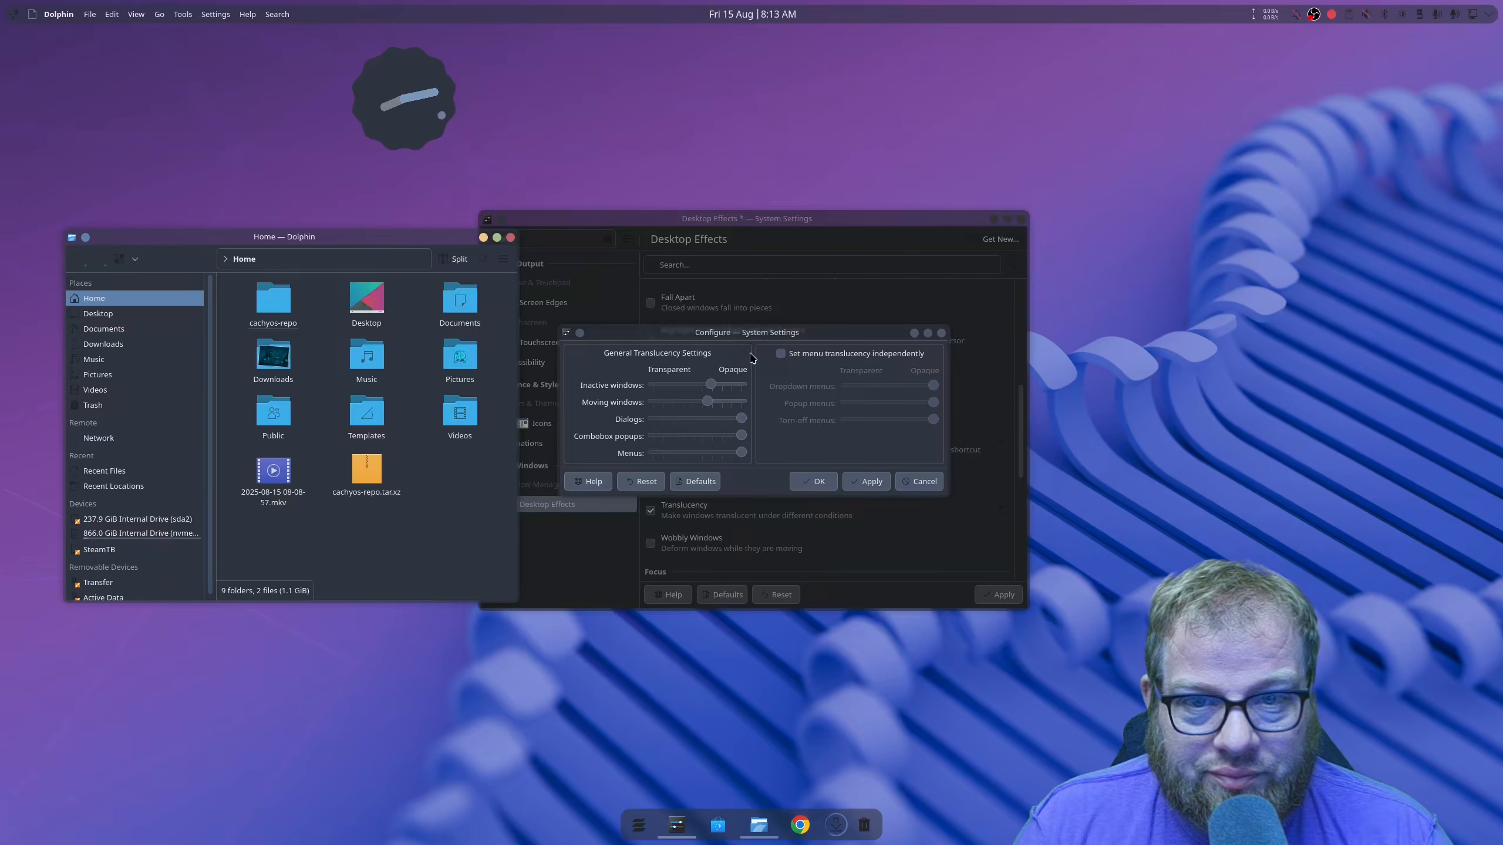
left_click(787, 431)
left_click(859, 483)
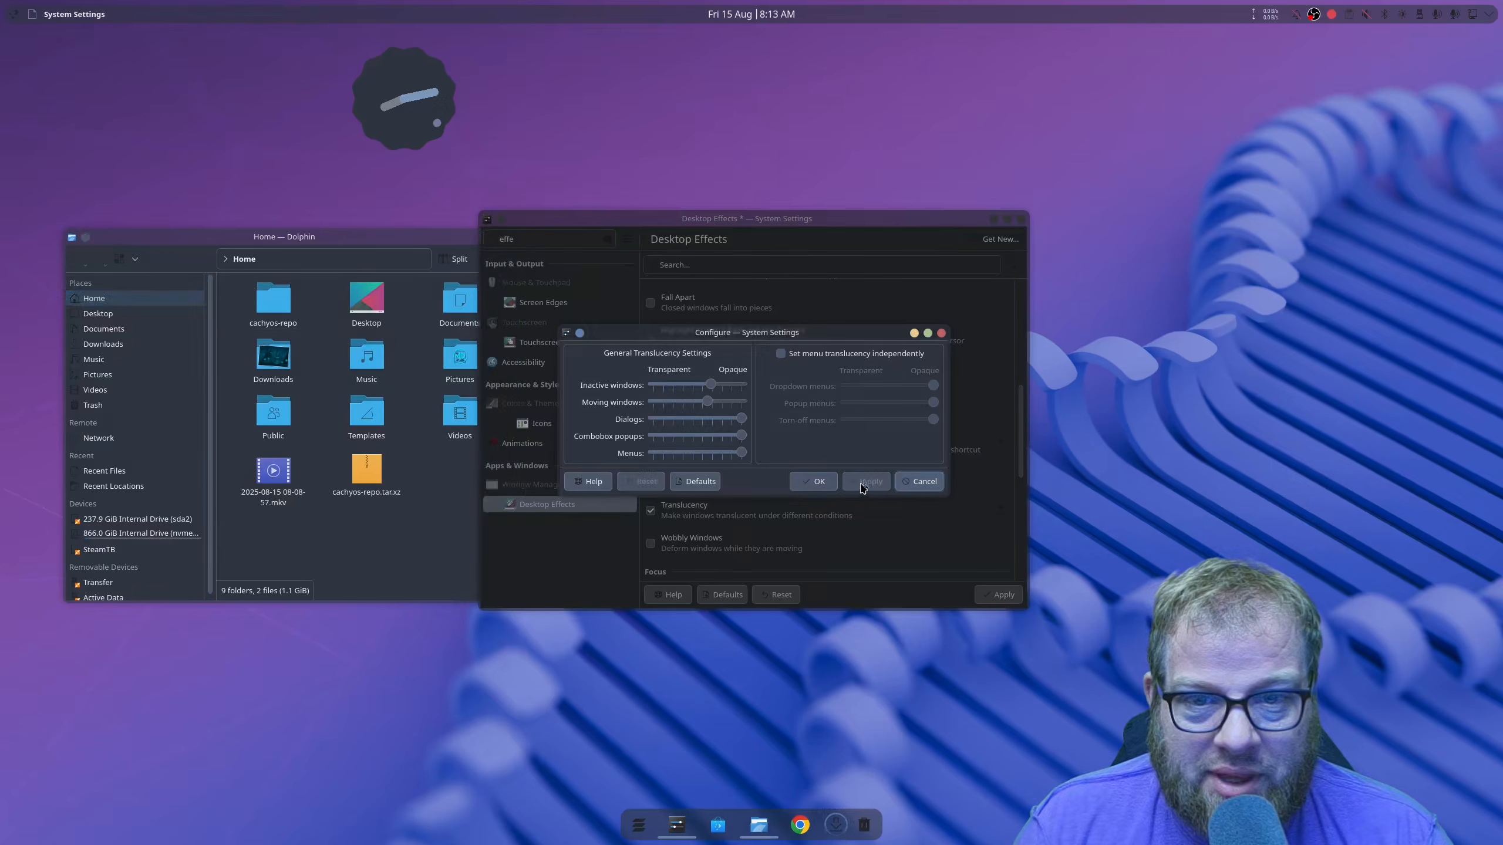
left_click(812, 483)
left_click(1004, 595)
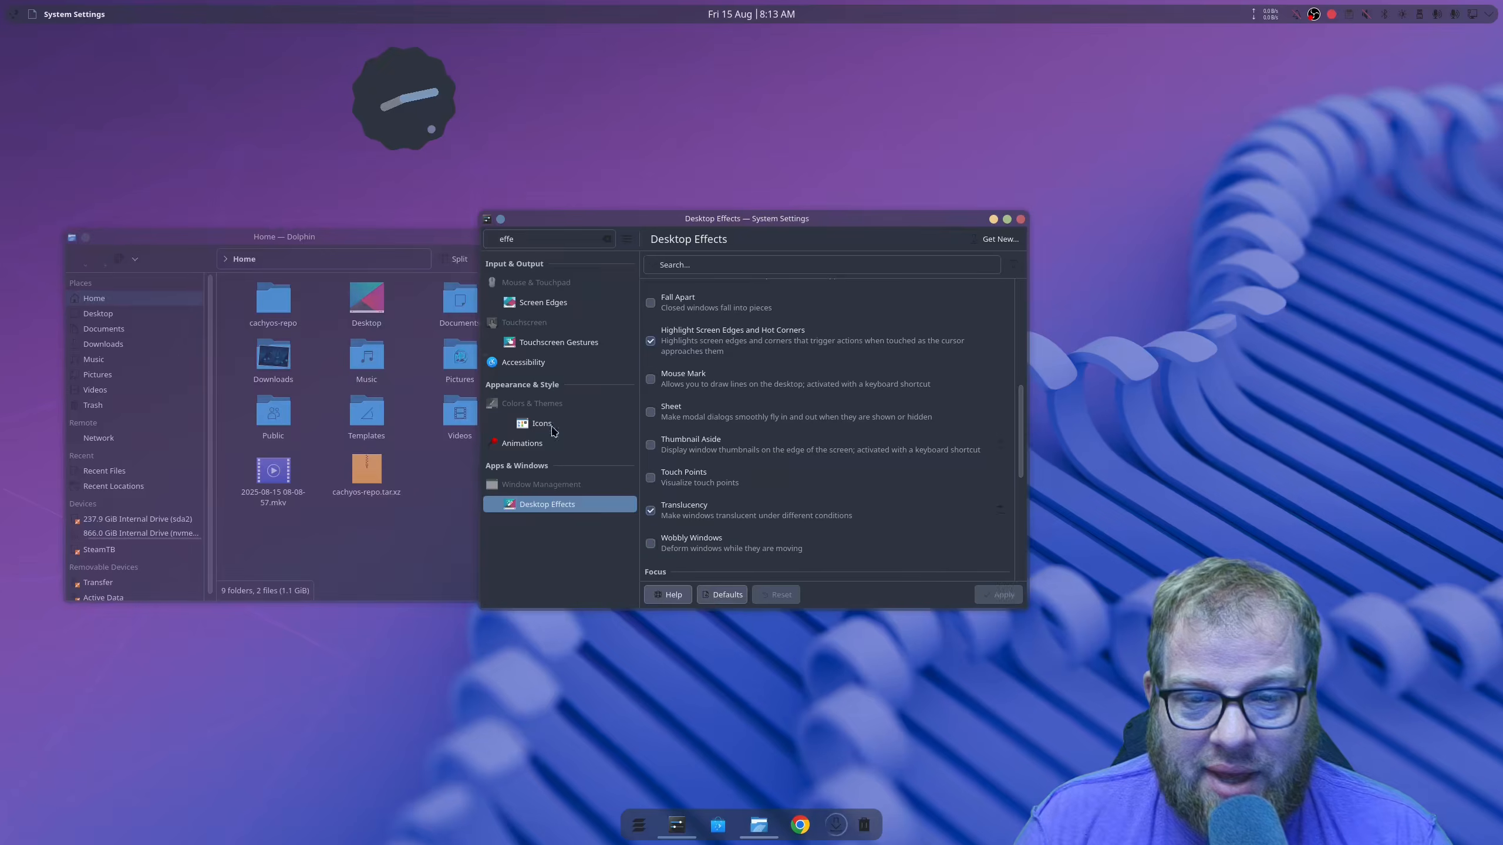
left_click(312, 237)
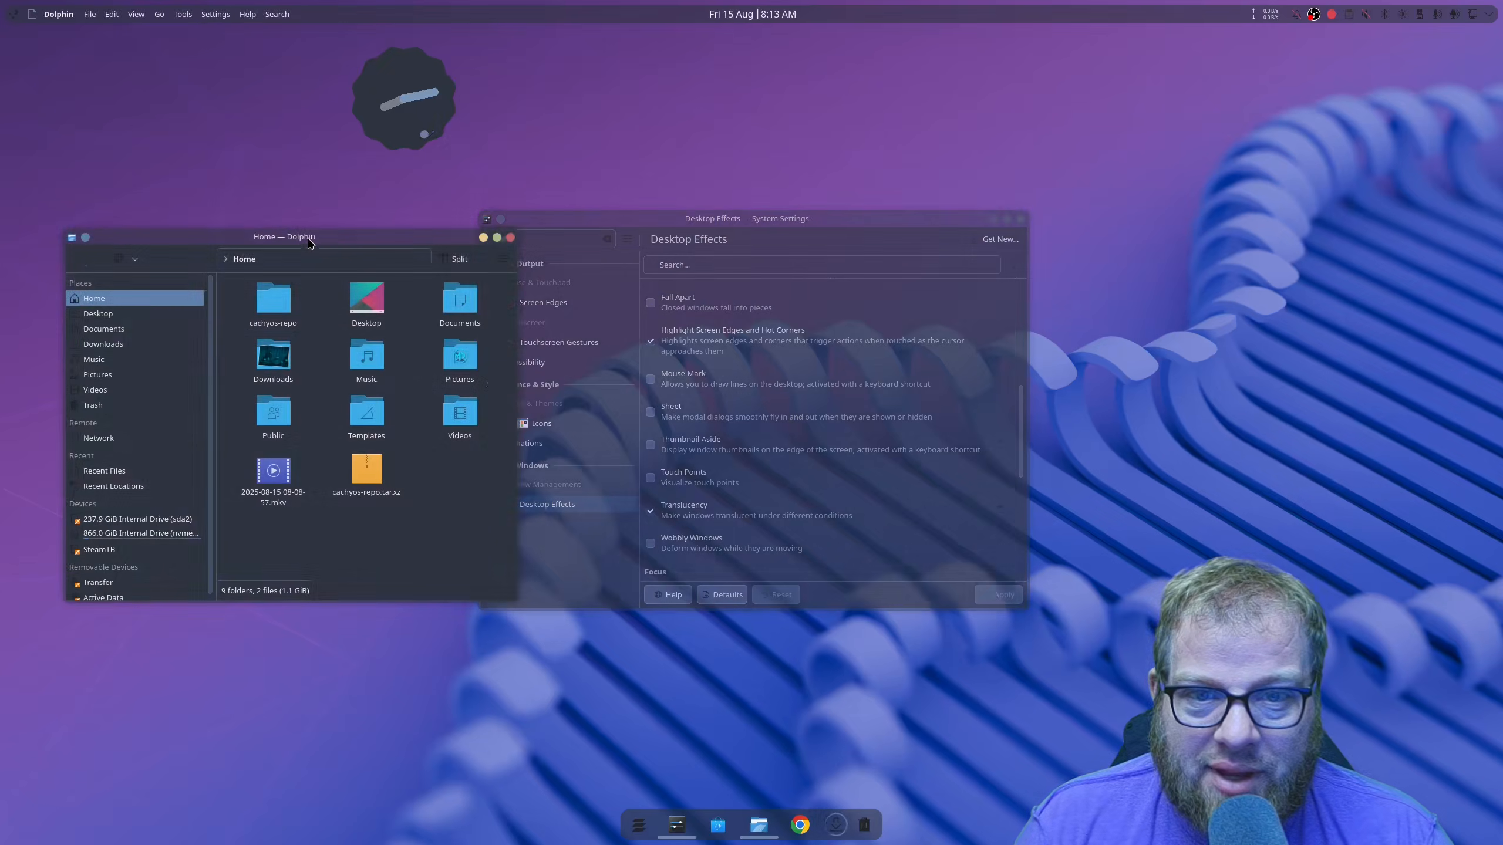
Overlap the Dolphin window further with System Settings and switch focus back to System Settings to compare the inactive-window translucency
left_click_drag(313, 238, 350, 246)
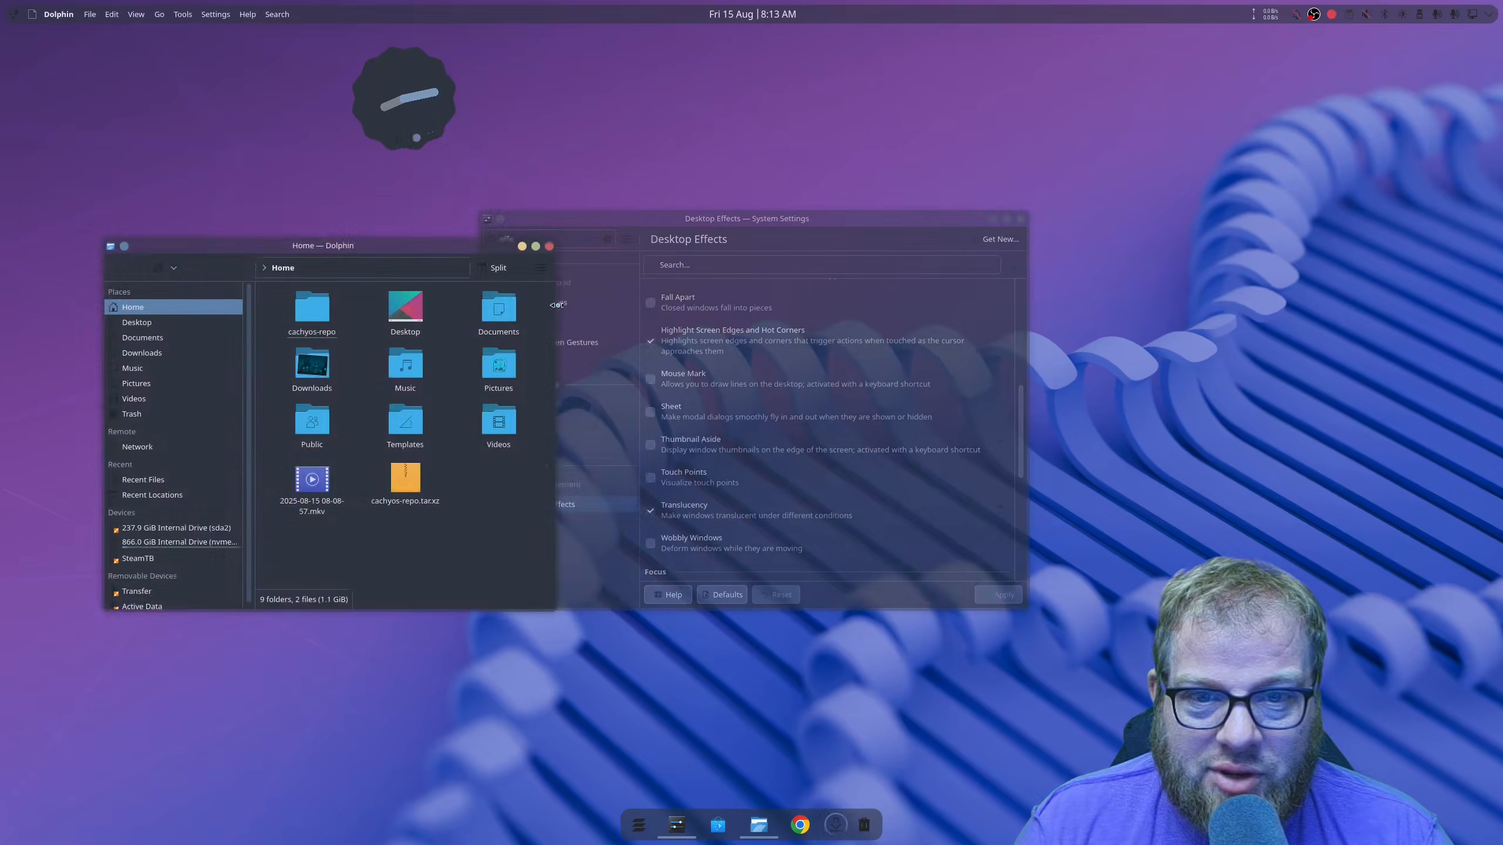
left_click(697, 214)
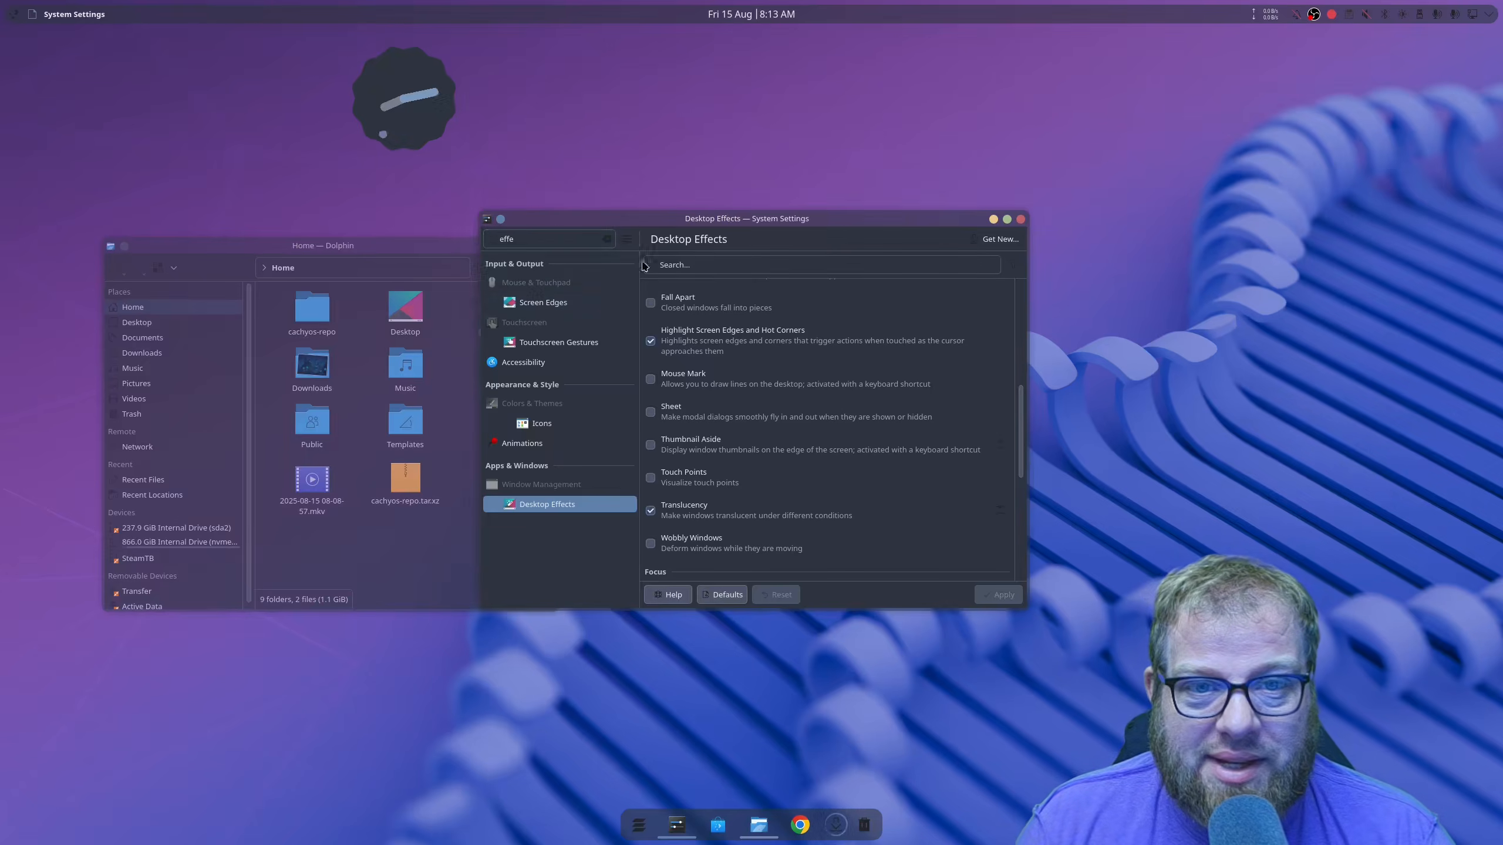
Clear the settings search, apply the BeautySolar icon theme under Colors & Themes and check it in Dolphin
left_click(606, 241)
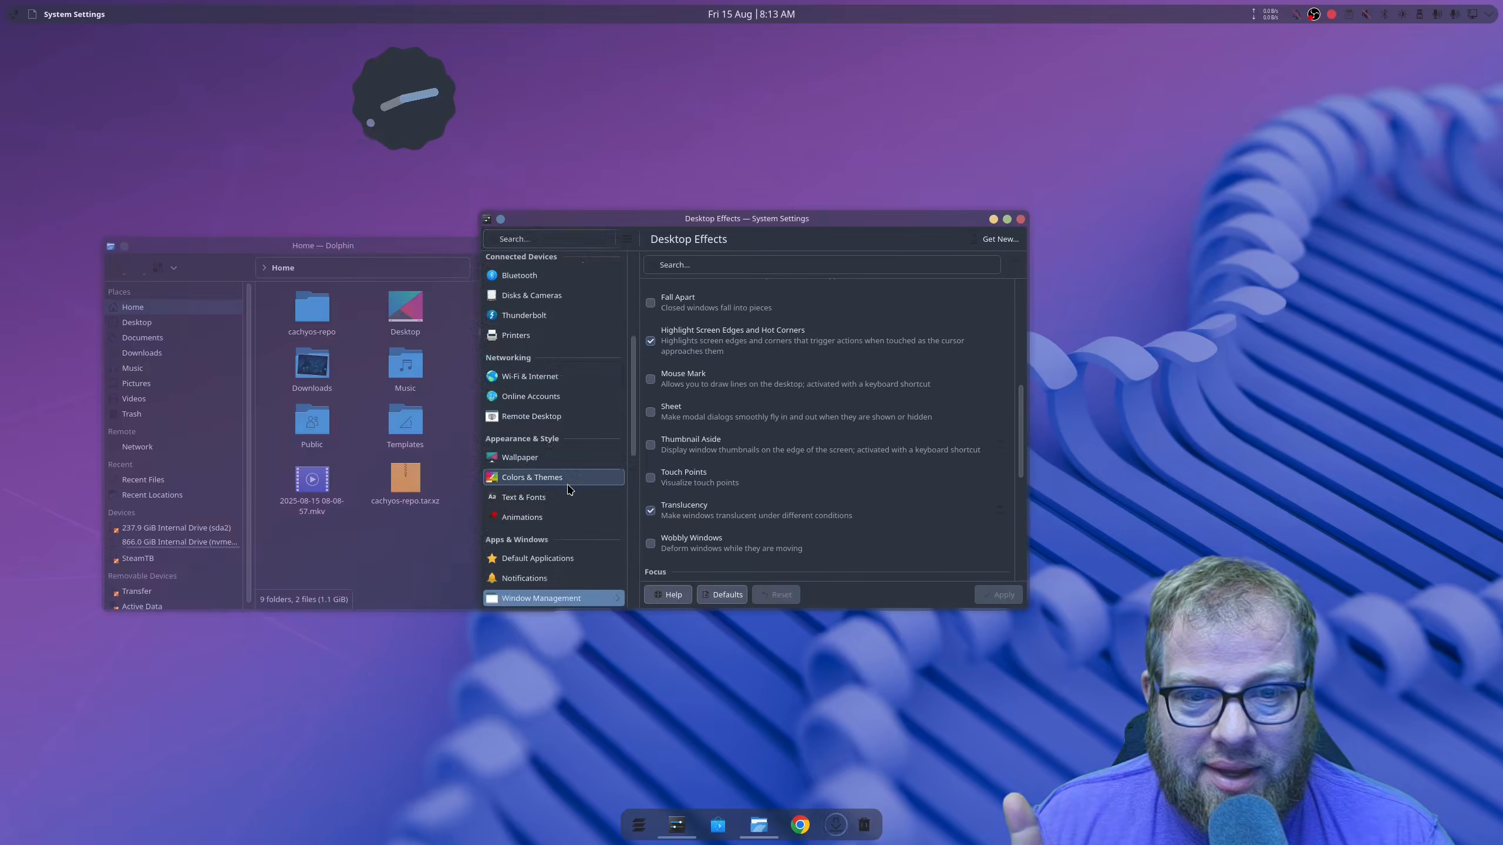
left_click(552, 478)
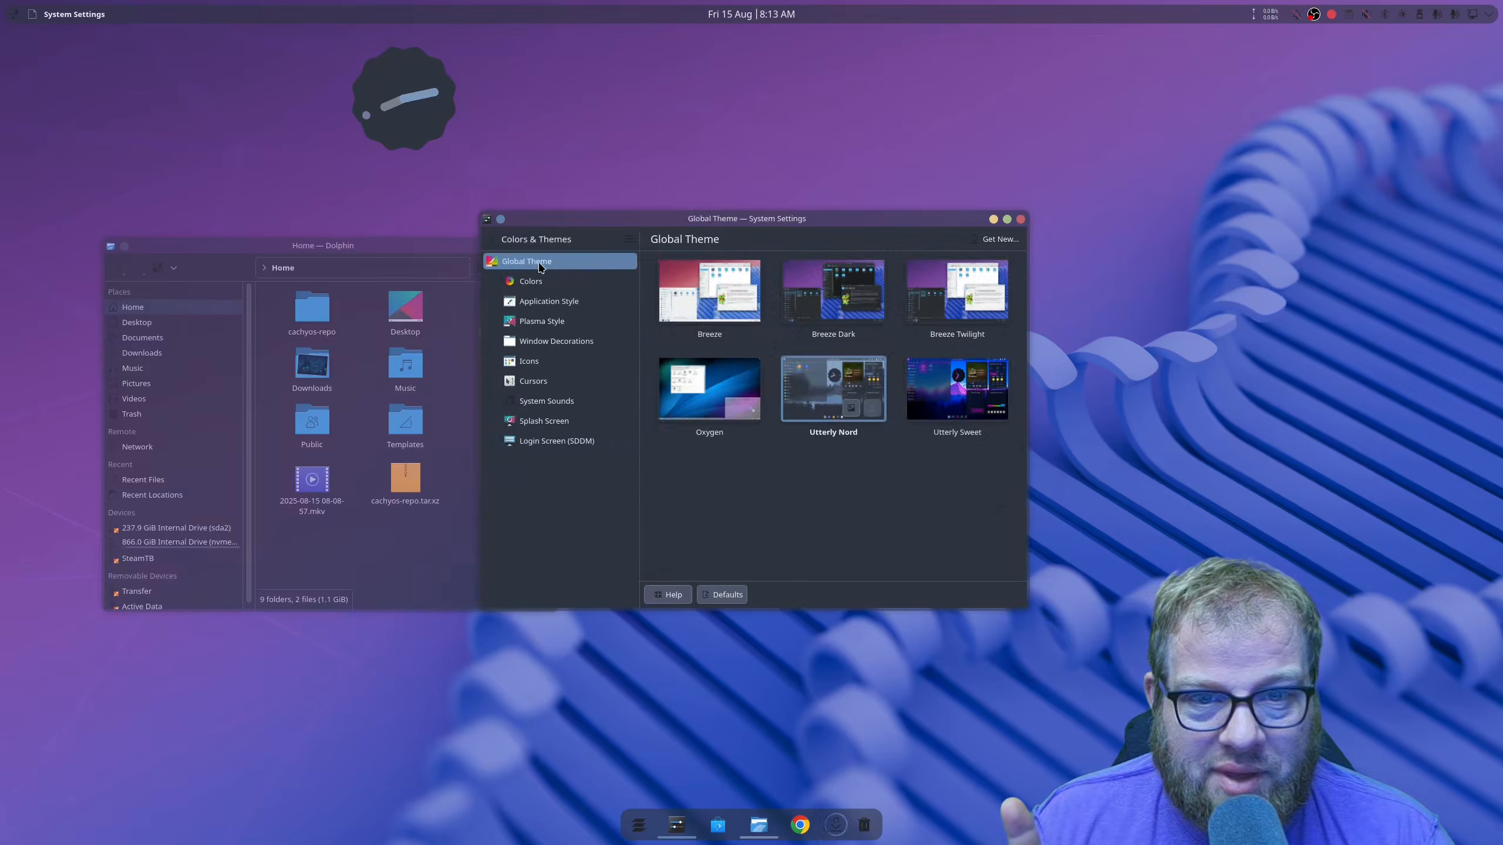
left_click(556, 362)
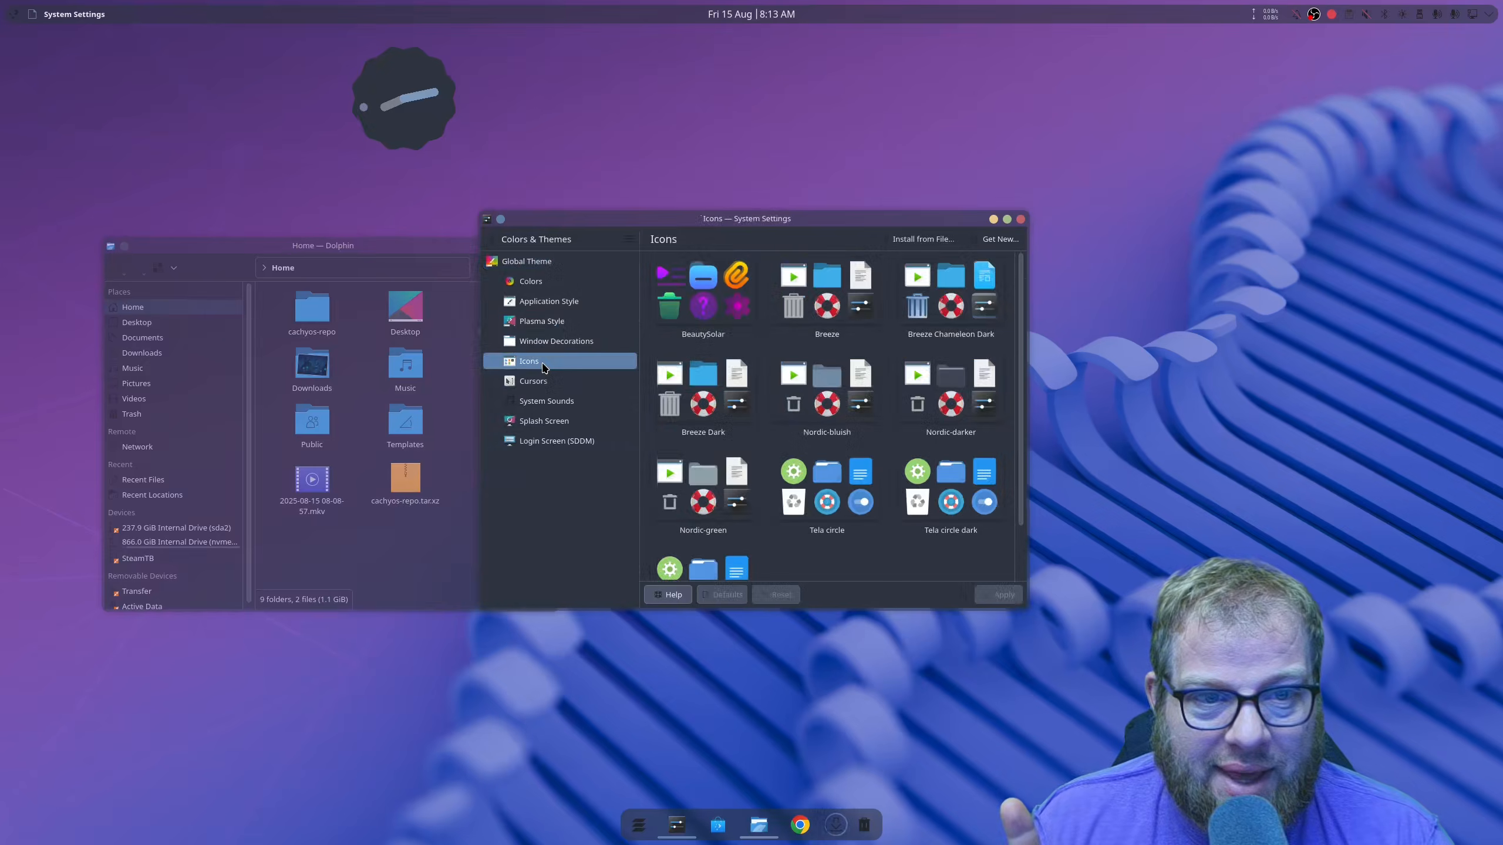
scroll(920, 409, "up", 2)
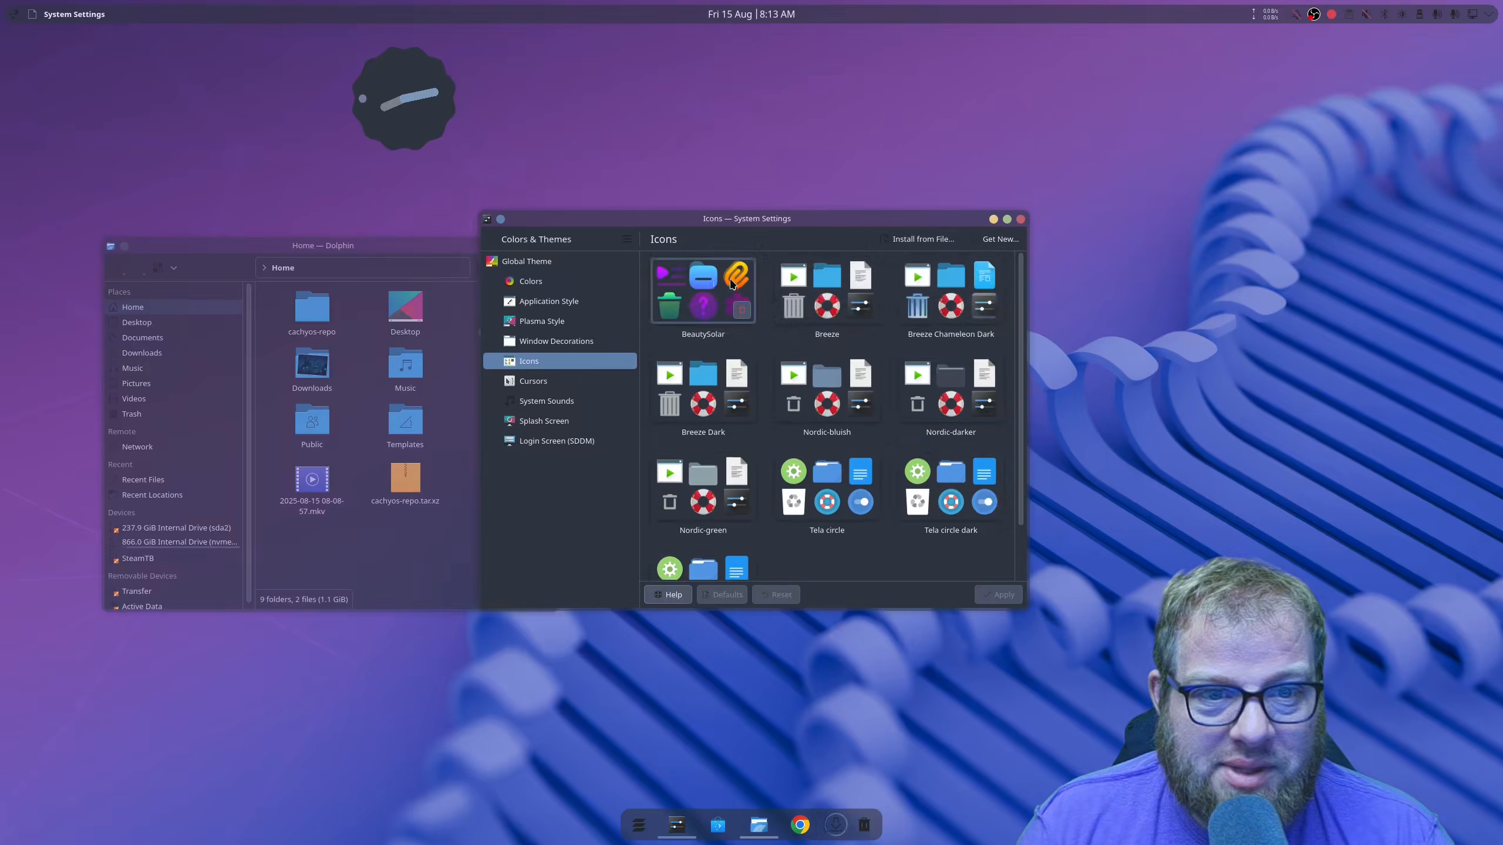
left_click(701, 295)
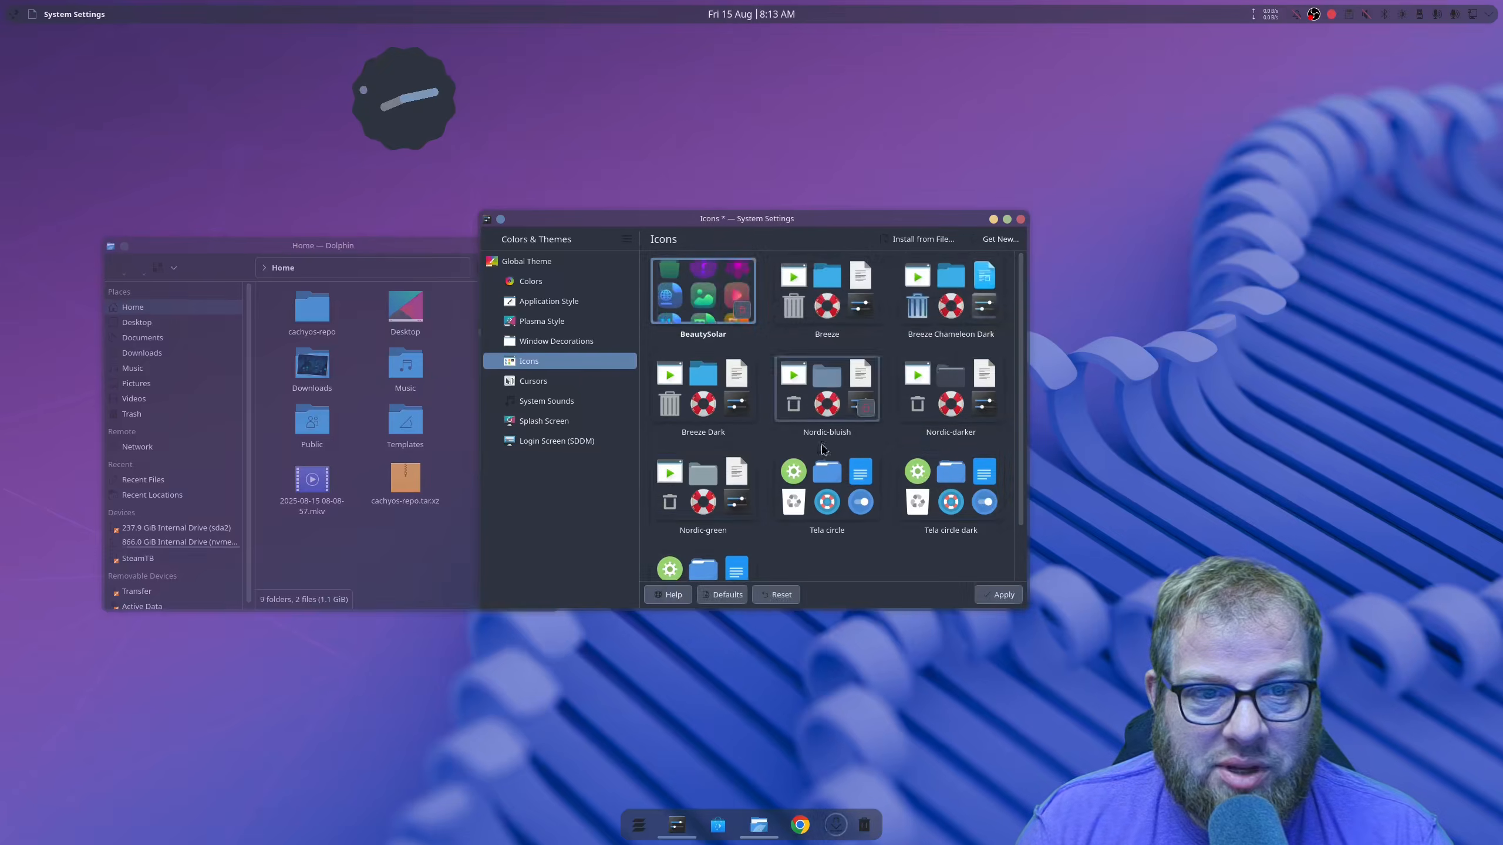
left_click(998, 594)
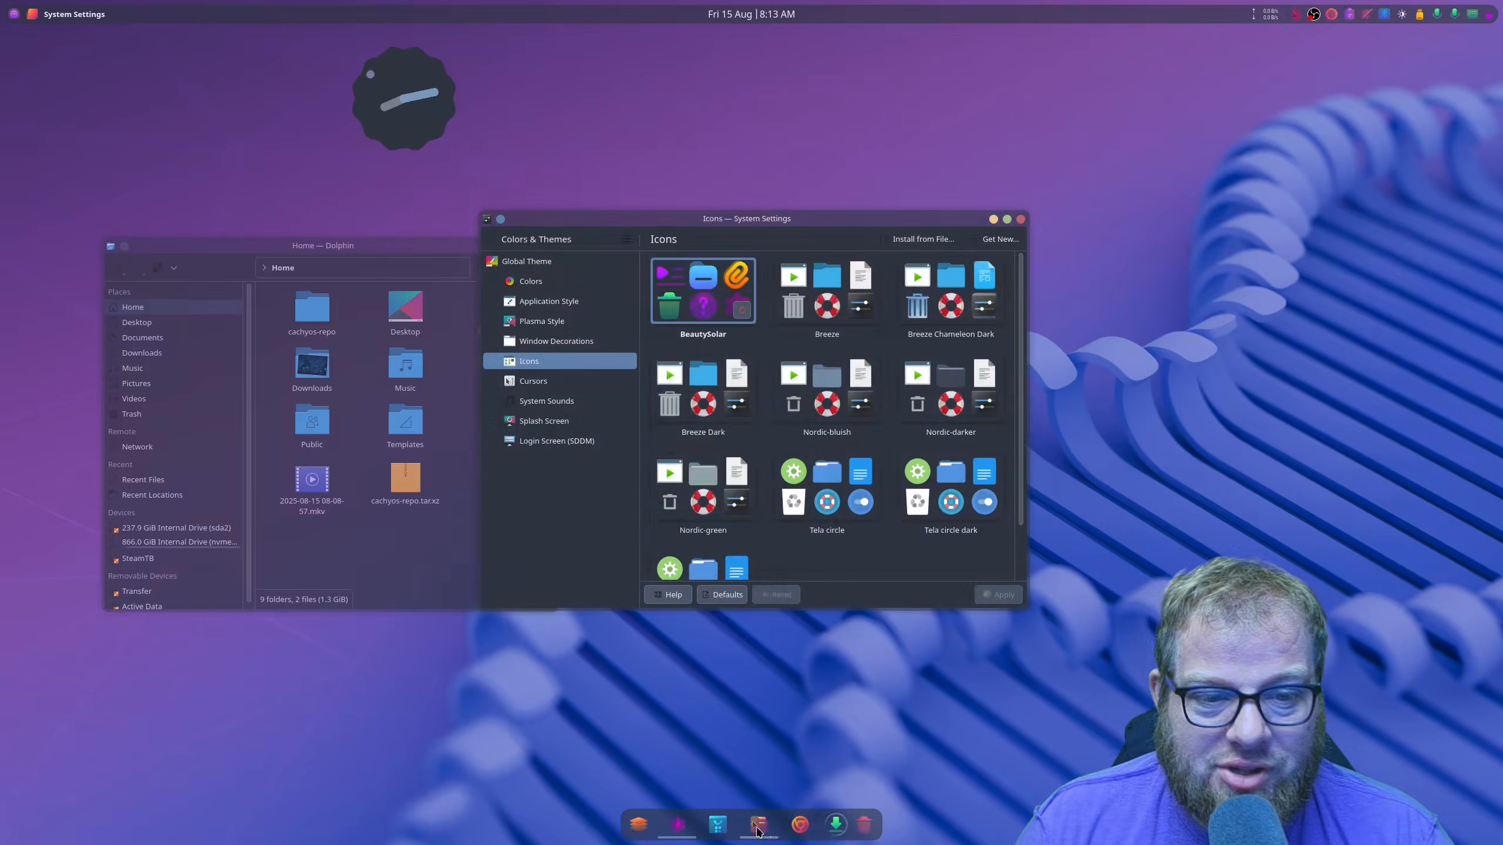
left_click(381, 582)
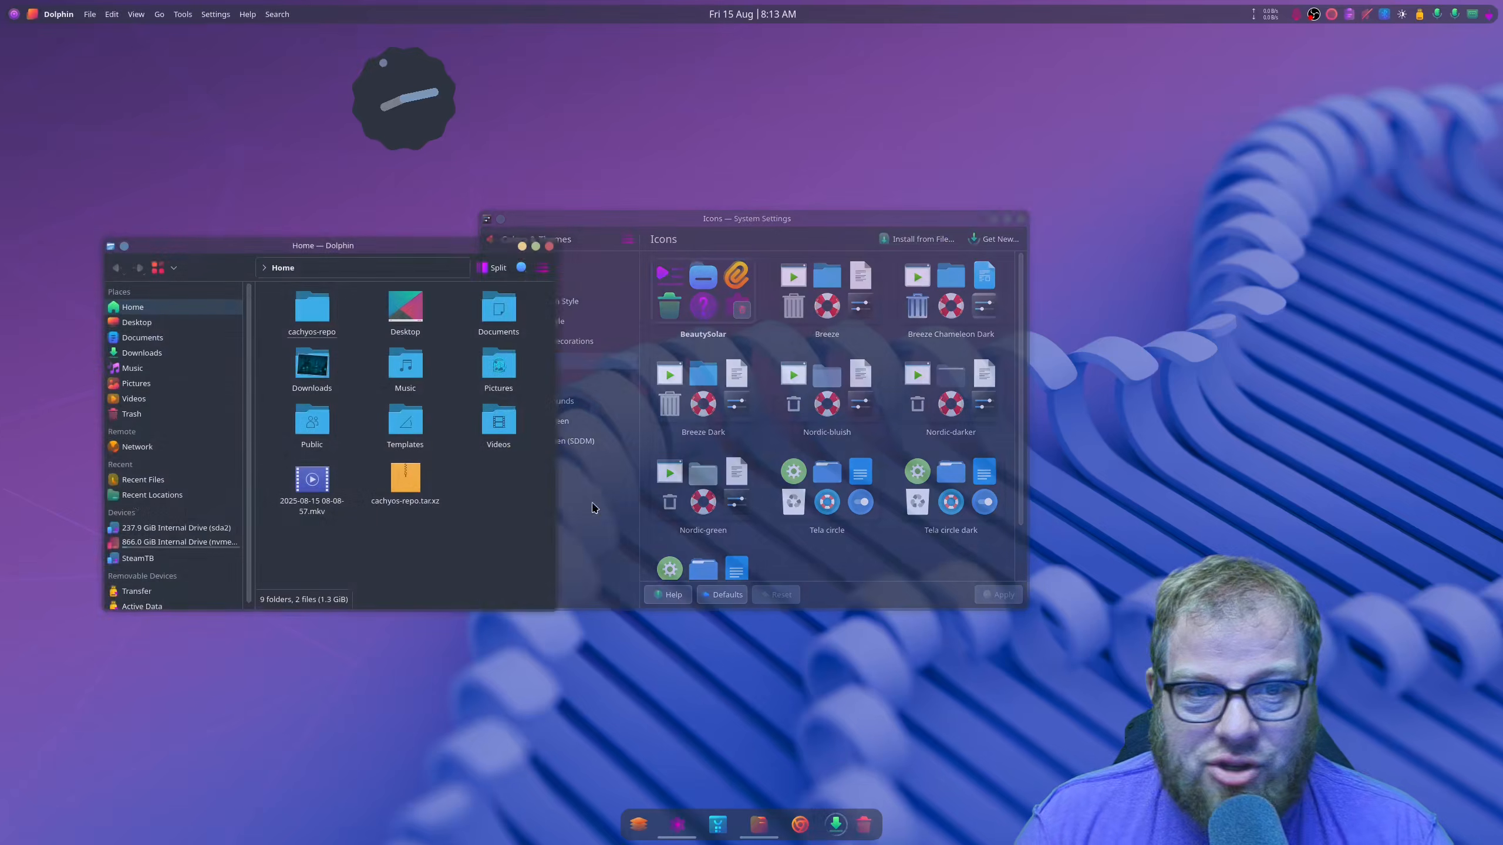
left_click(845, 228)
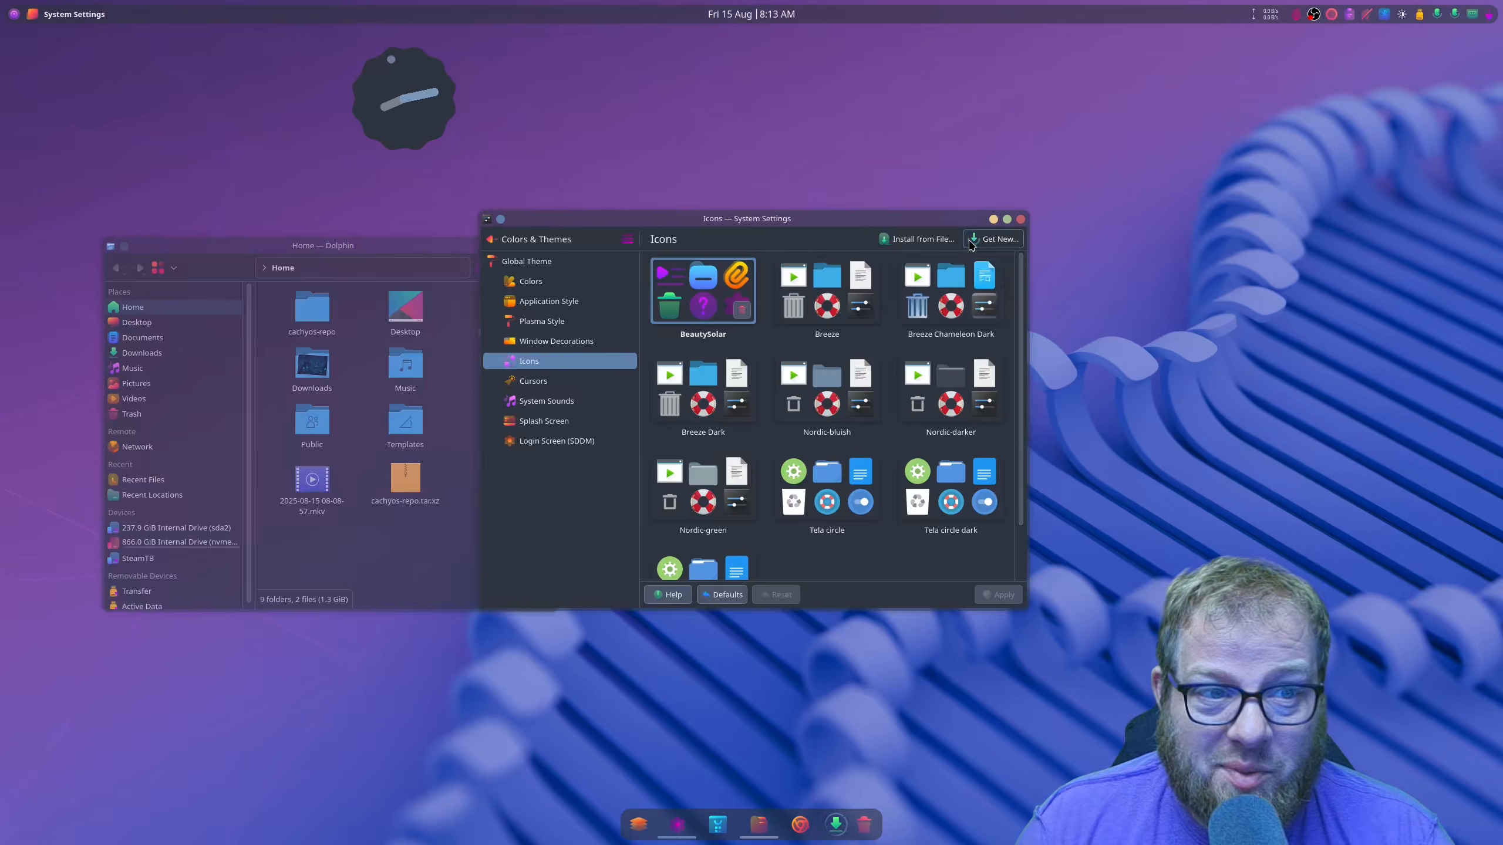
Browse the downloadable icon themes in the online catalogue and close it
left_click(971, 243)
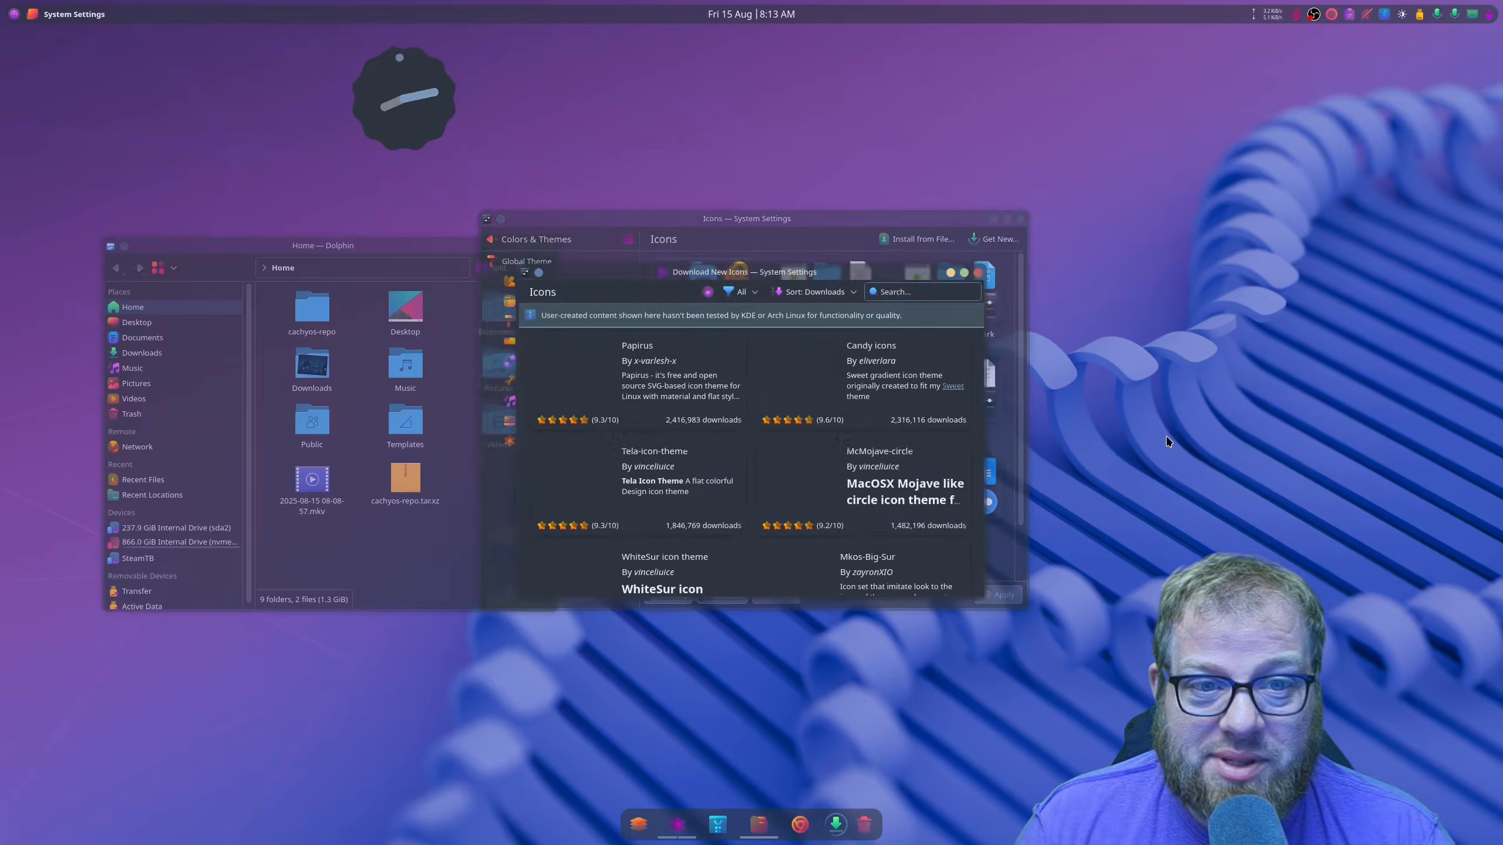
scroll(864, 452, "down", 3)
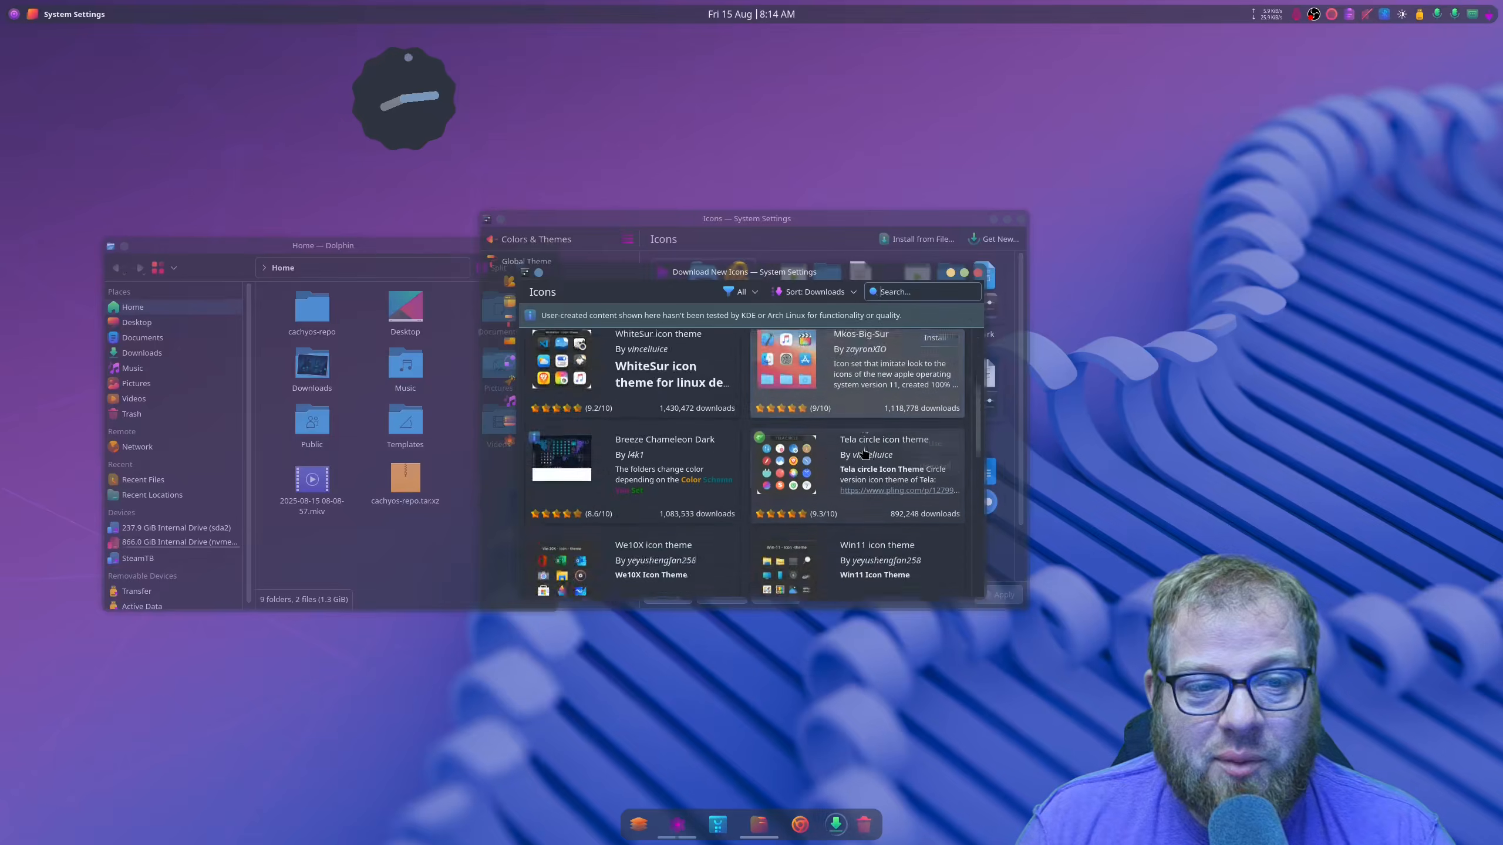
scroll(864, 452, "down", 7)
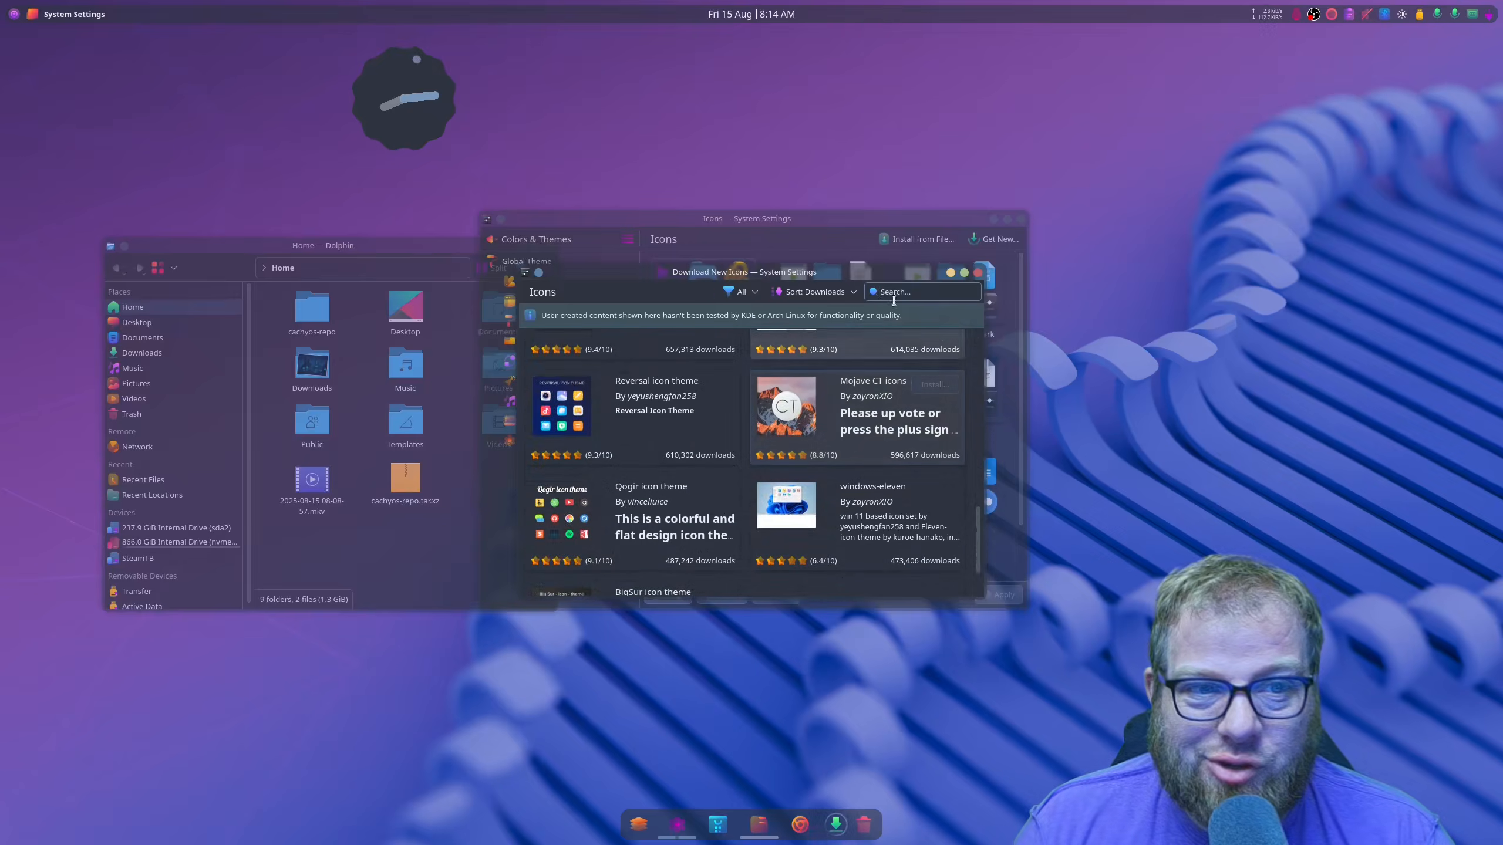
key("Escape")
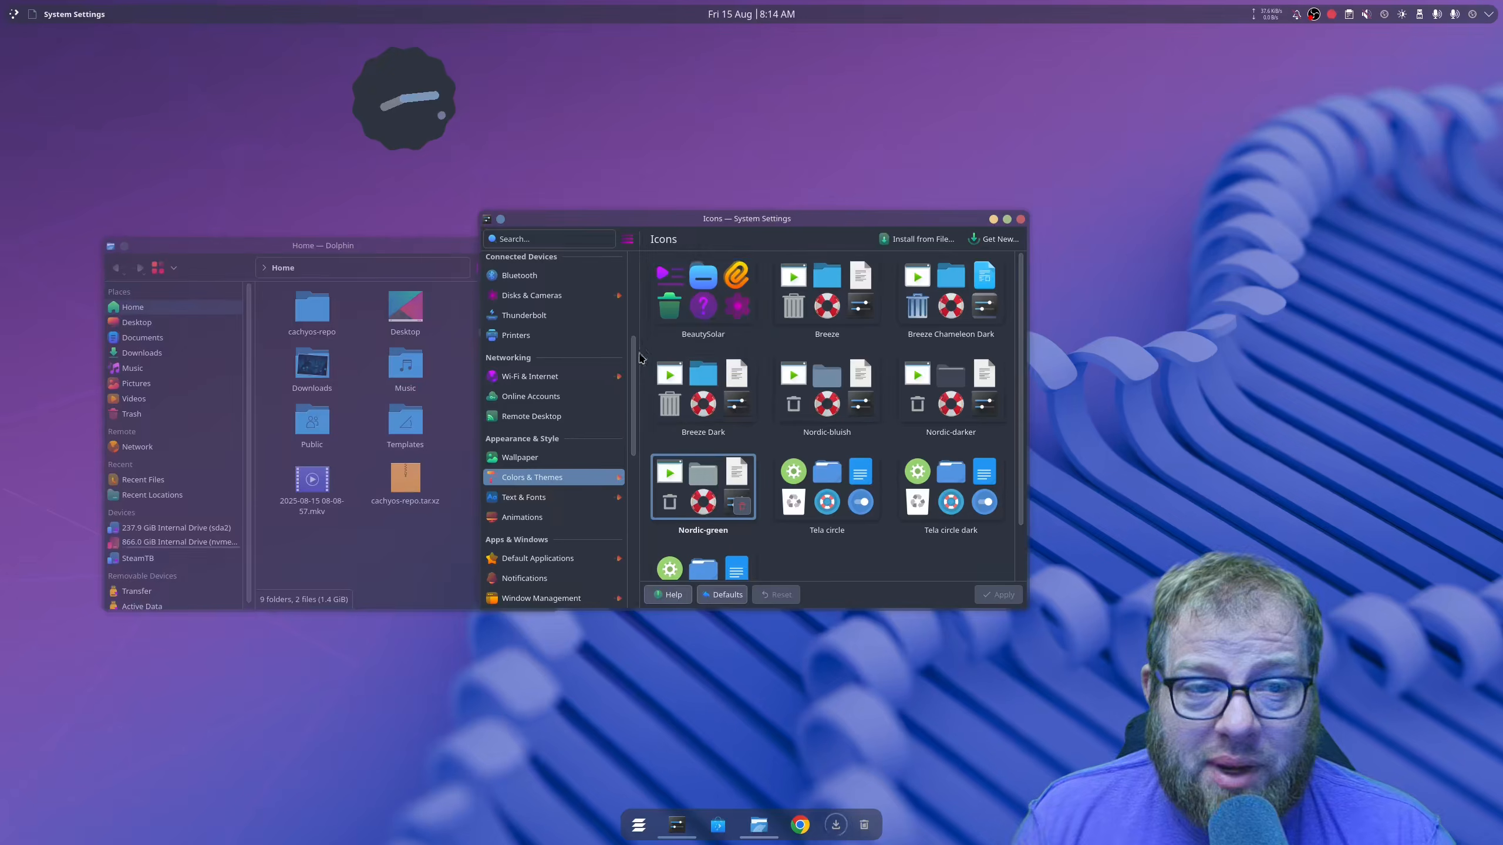
Apply the Utterly Sweet global theme with appearance settings and desktop and window layout, checking it on the application launcher
scroll(634, 369, "up", 5)
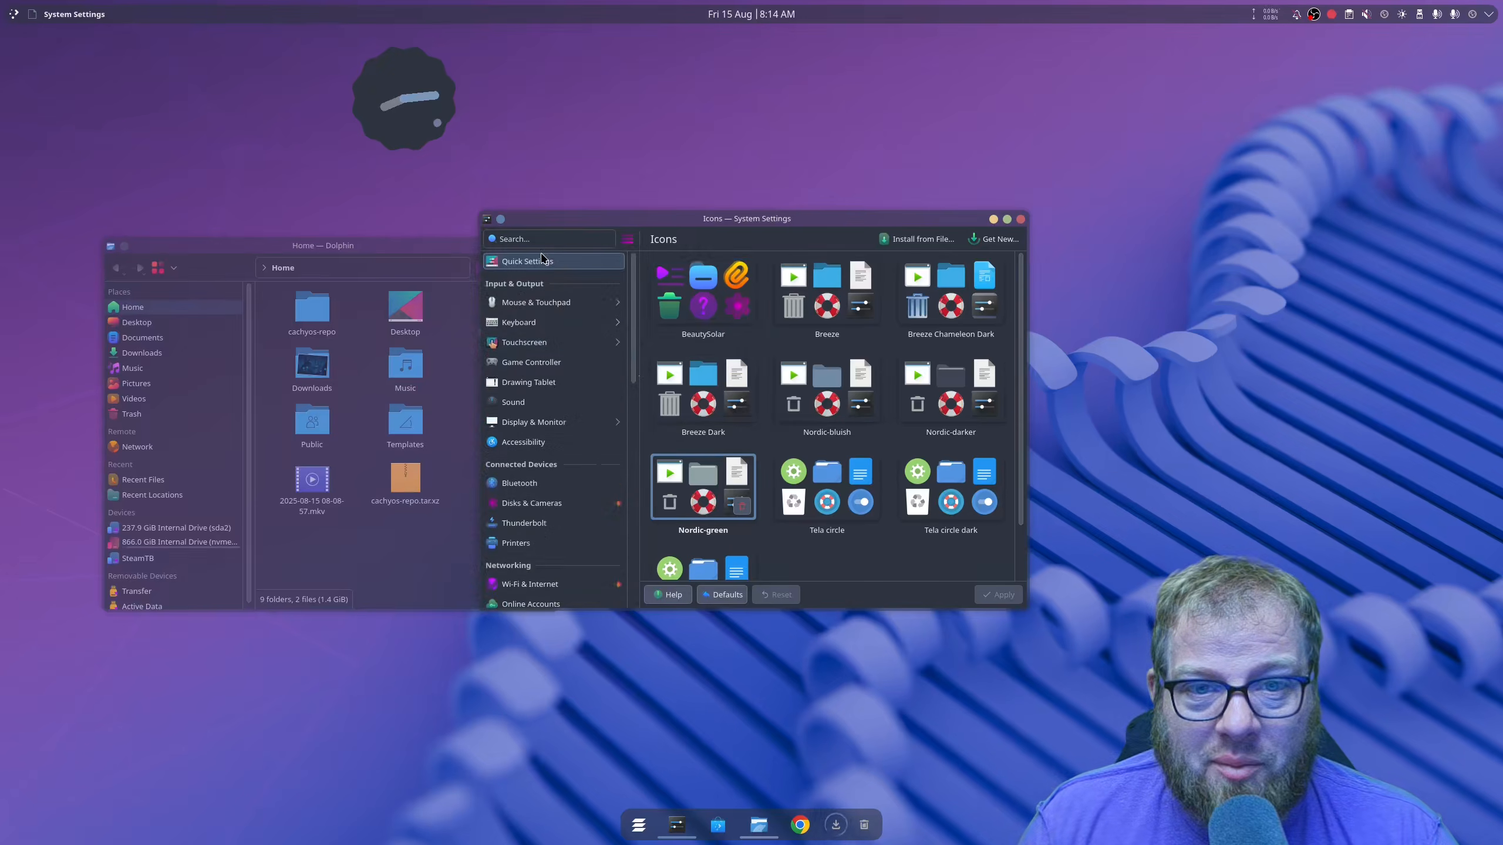
left_click(534, 264)
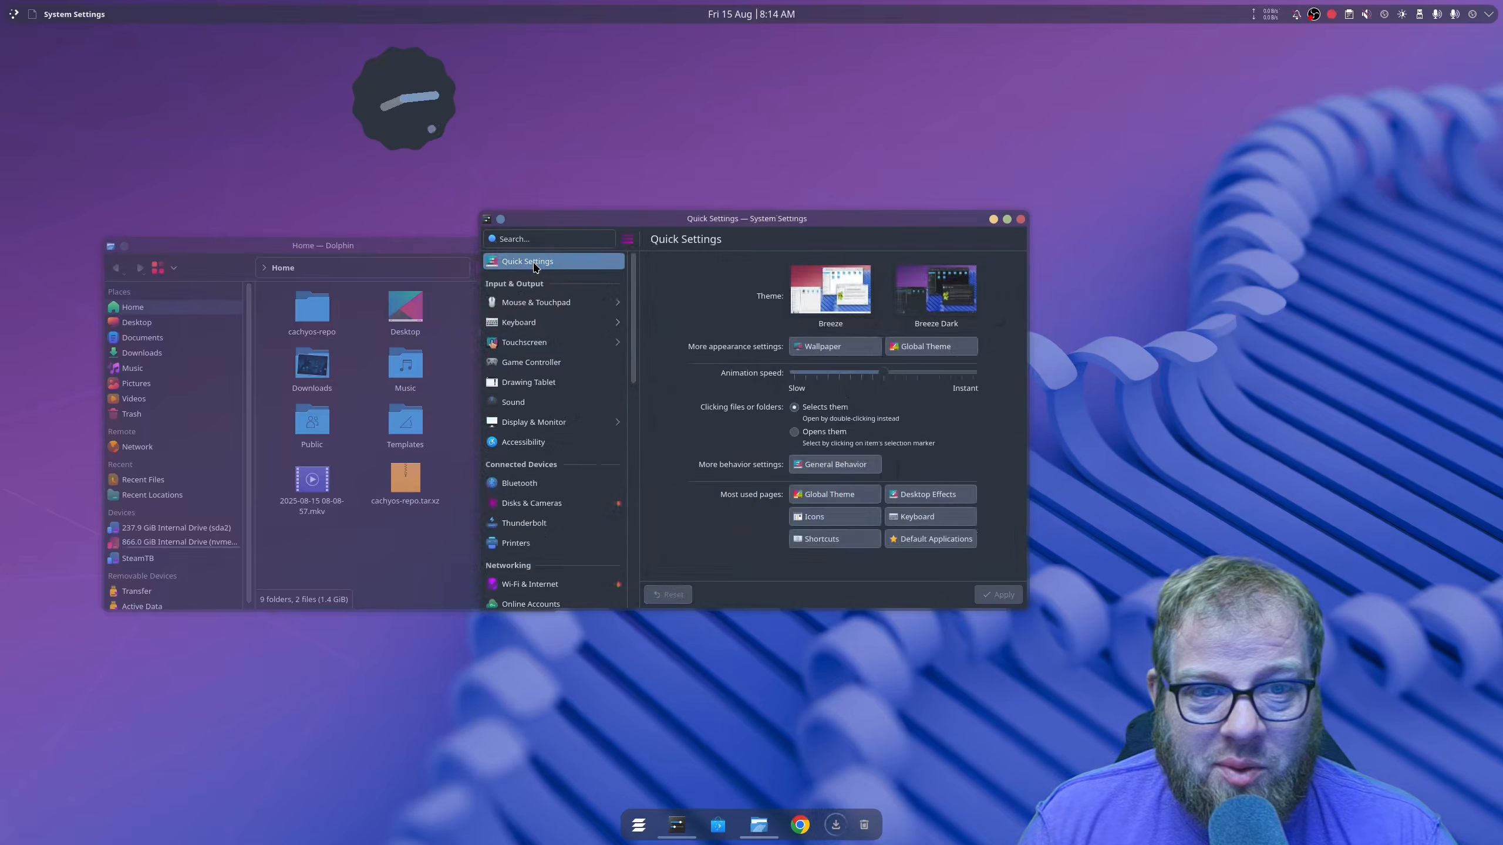
left_click(948, 354)
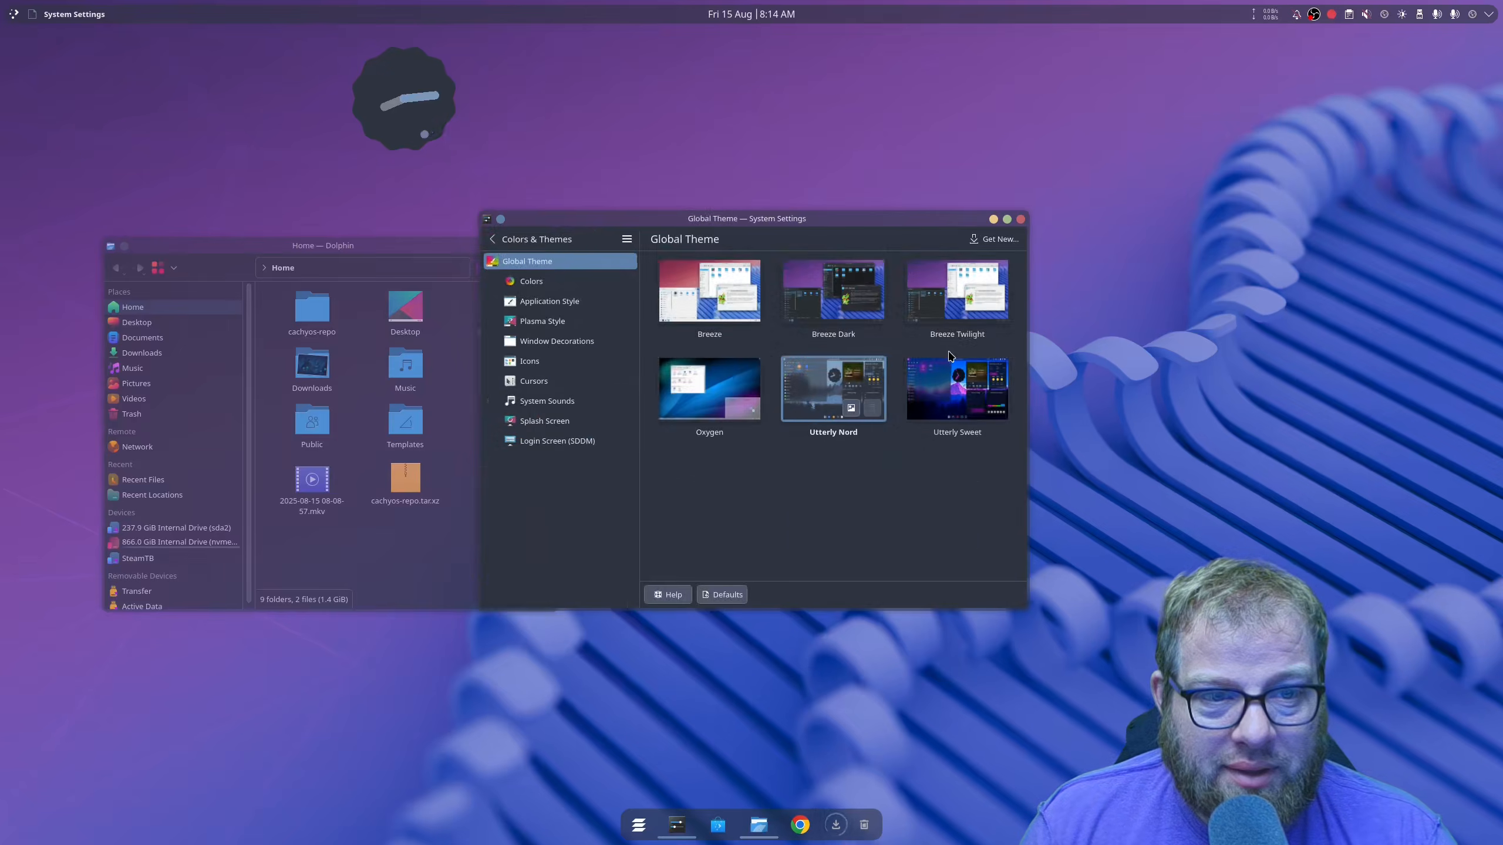
left_click(956, 389)
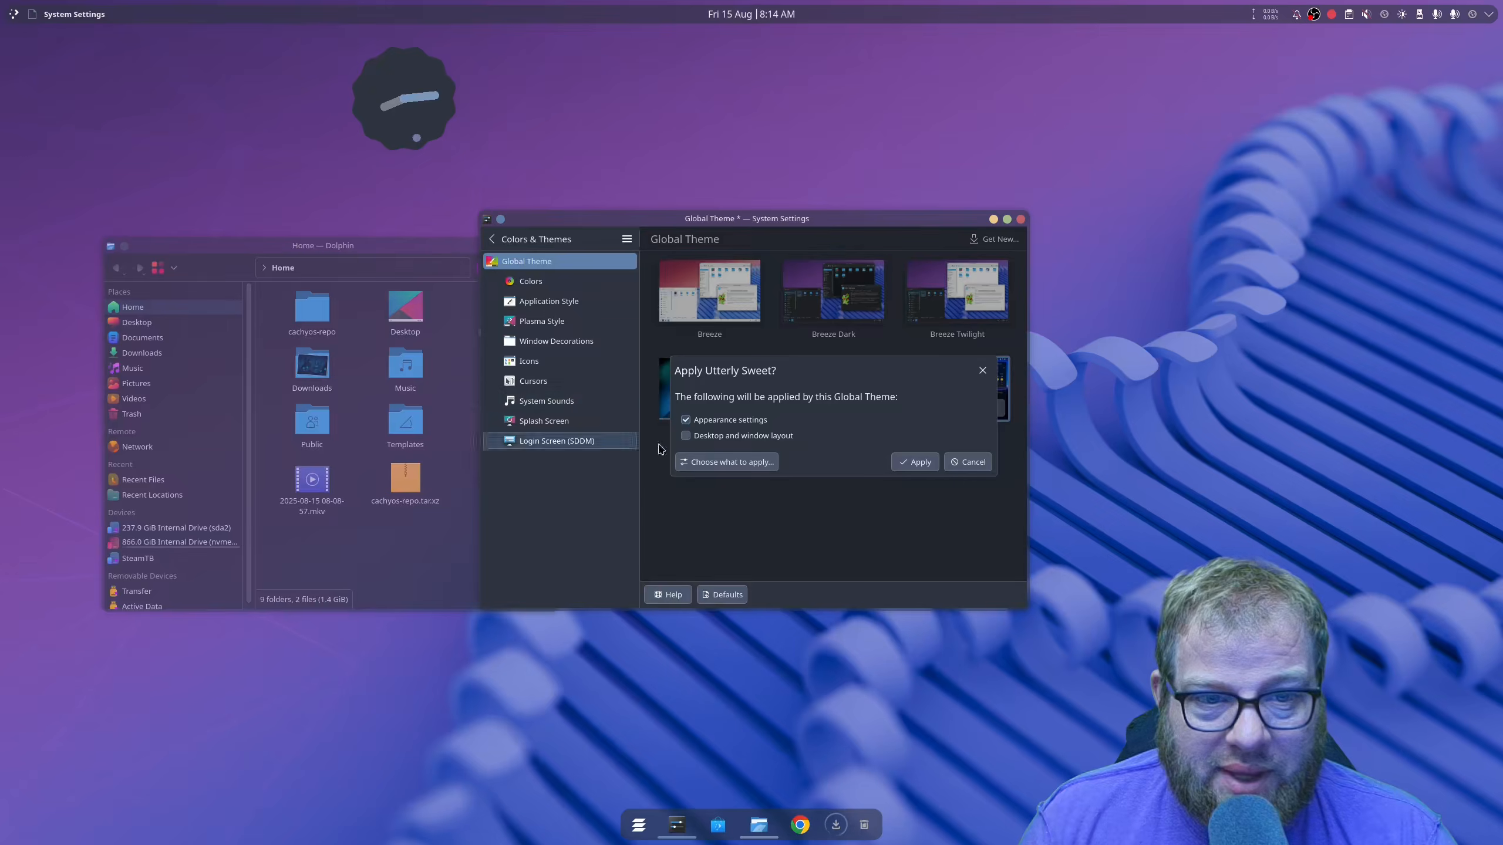
left_click(704, 436)
left_click(917, 478)
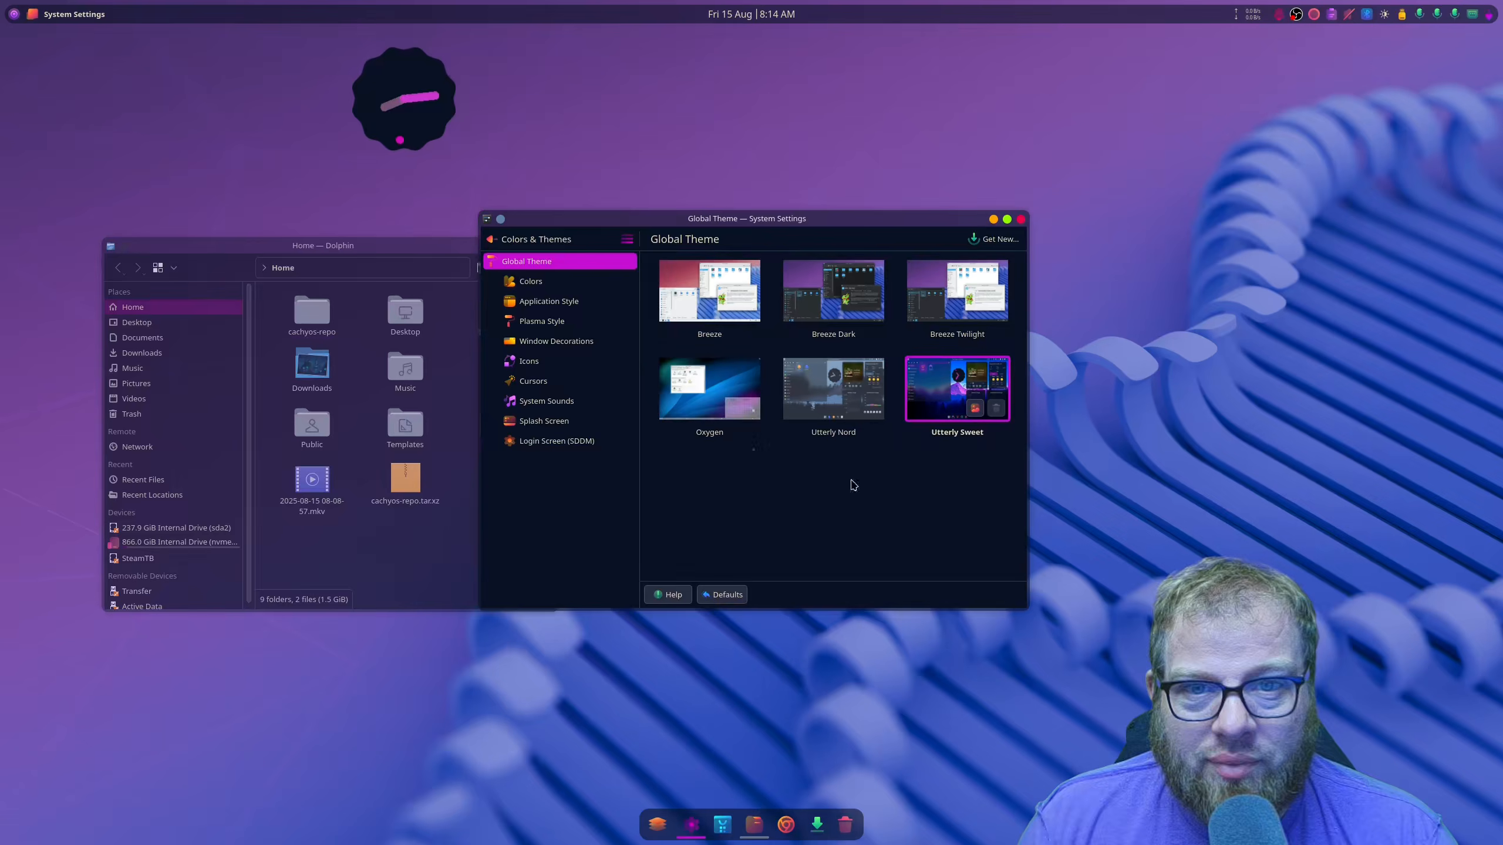
left_click(13, 14)
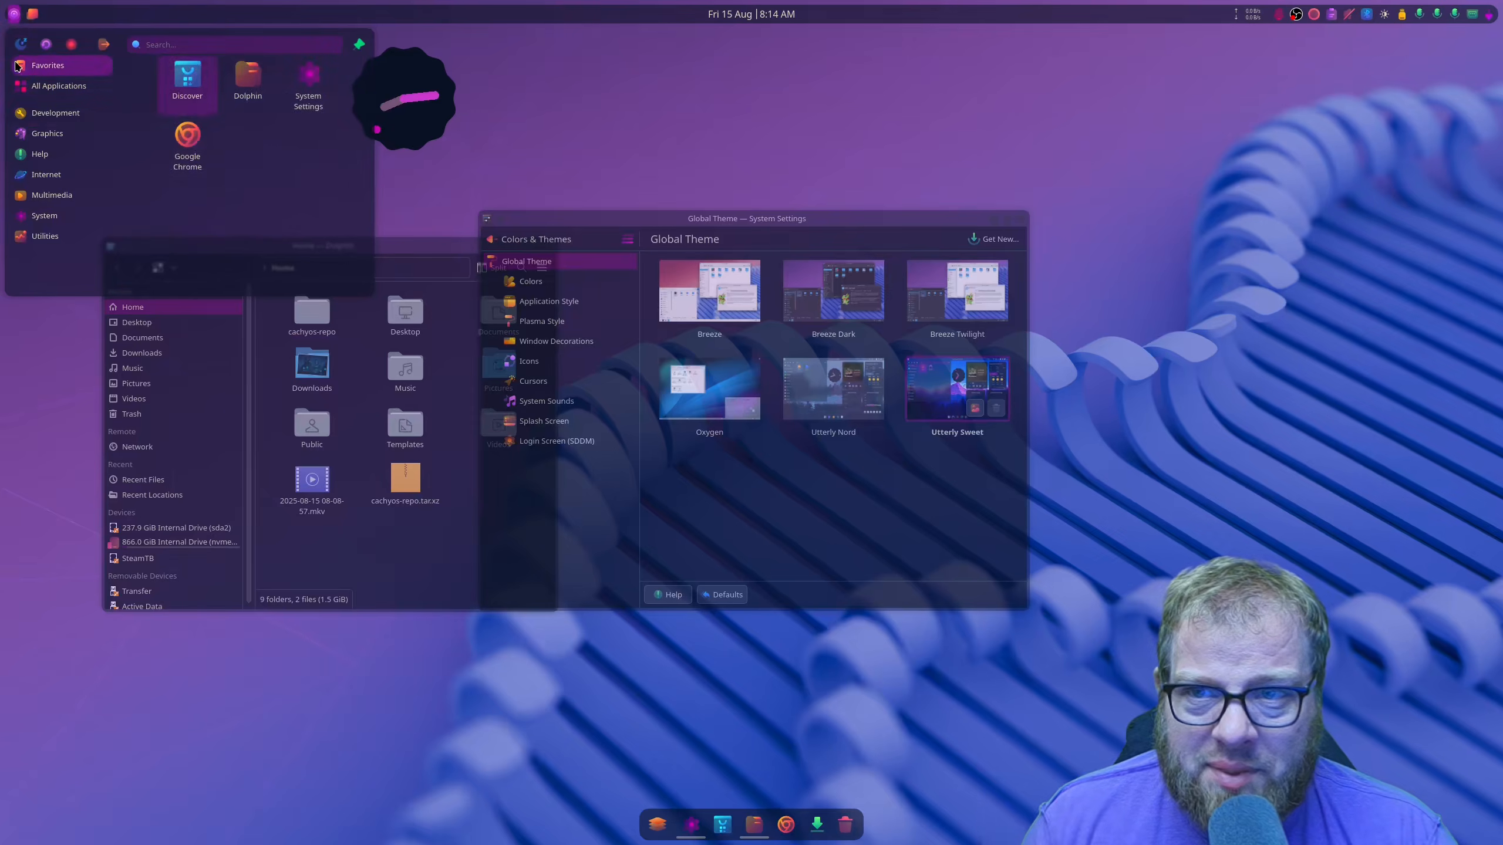
left_click(744, 551)
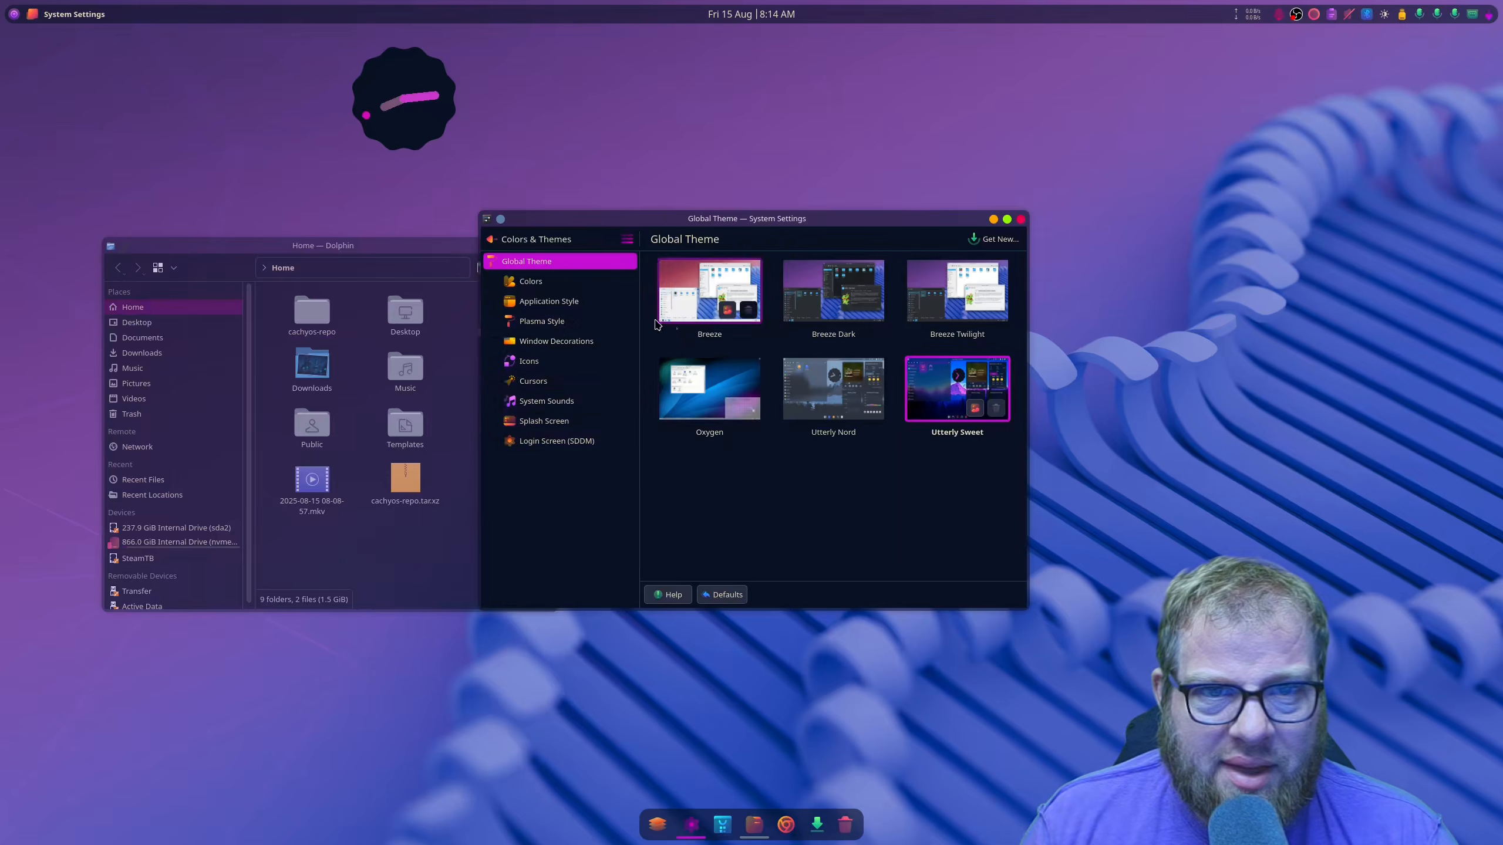
Apply the Breeze icon theme and check it on the application launcher
left_click(577, 361)
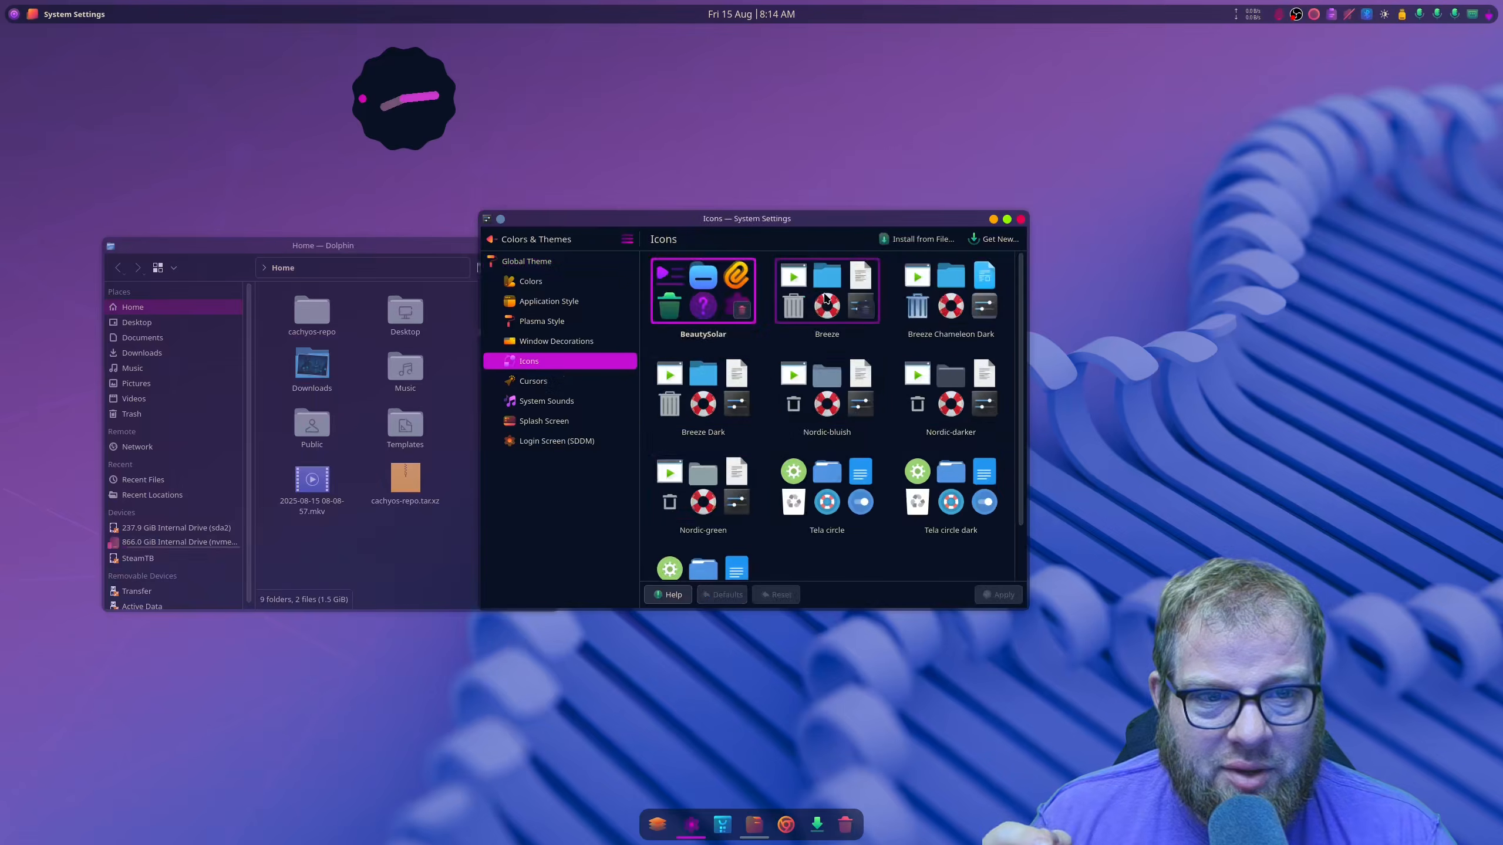
left_click(827, 299)
left_click(1000, 594)
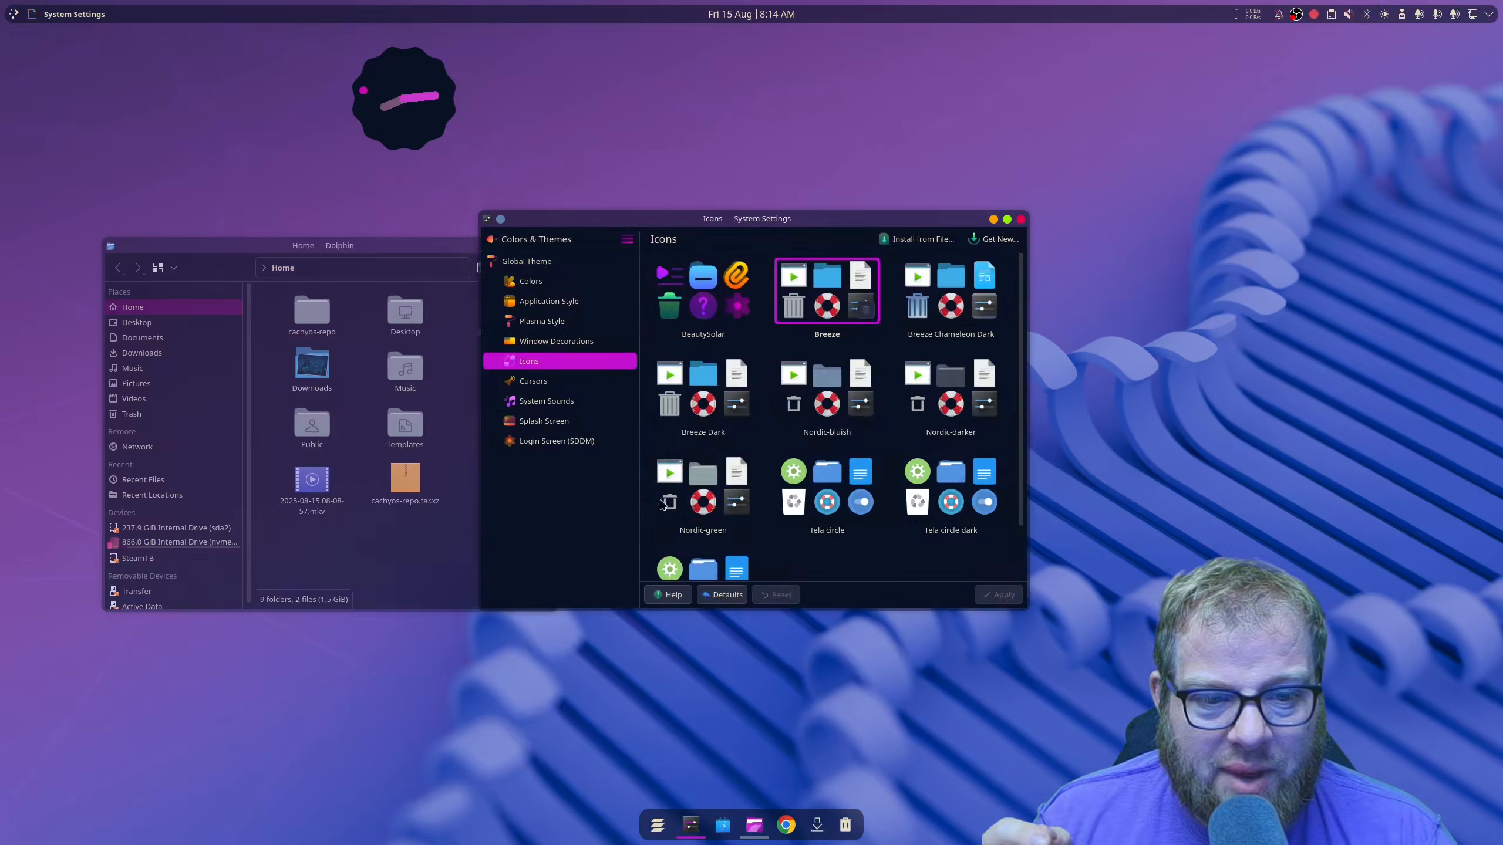
left_click(17, 19)
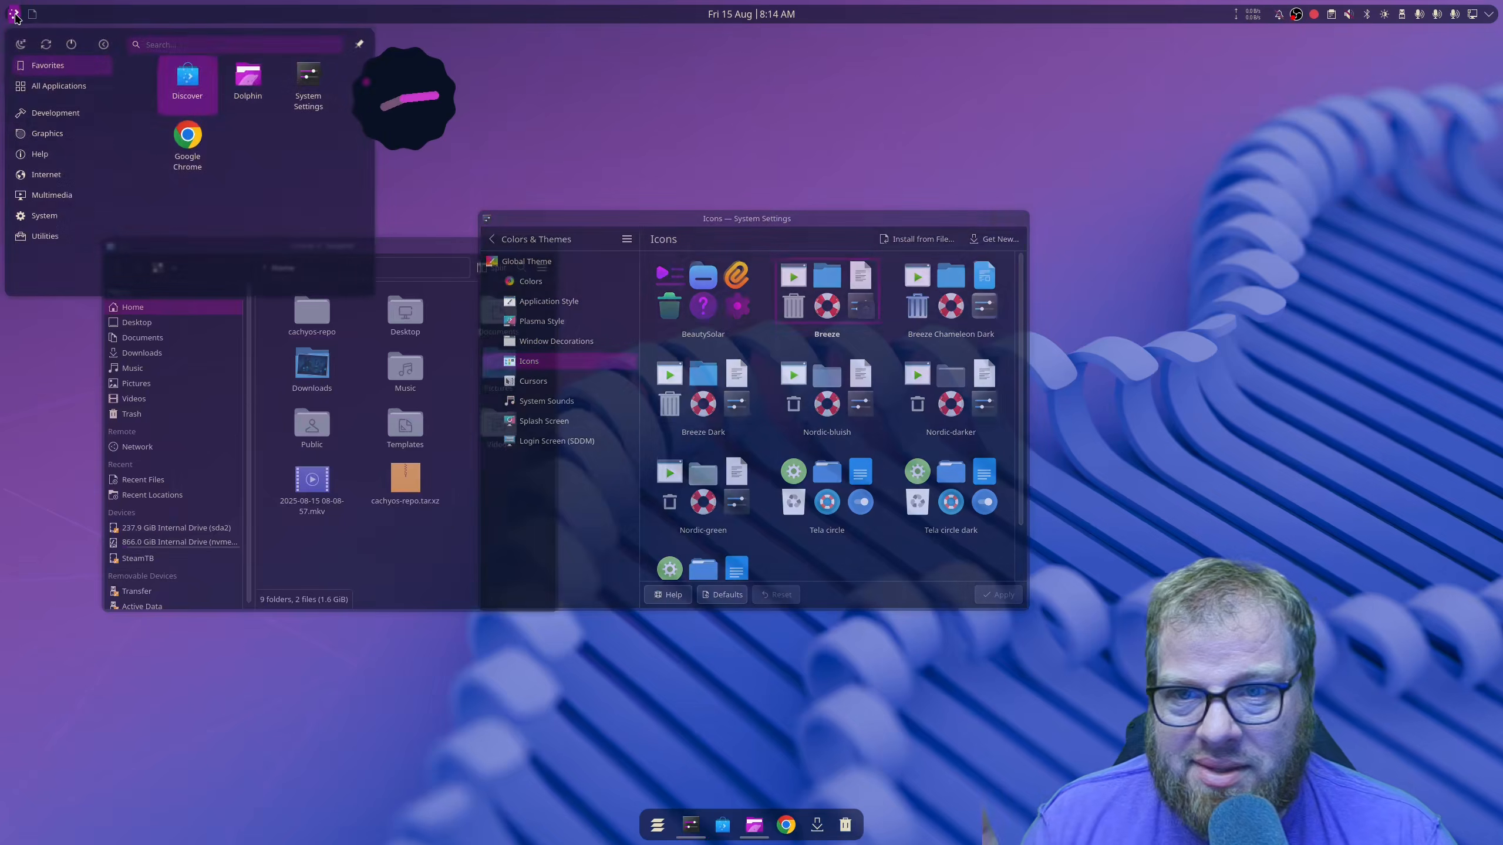
left_click(17, 20)
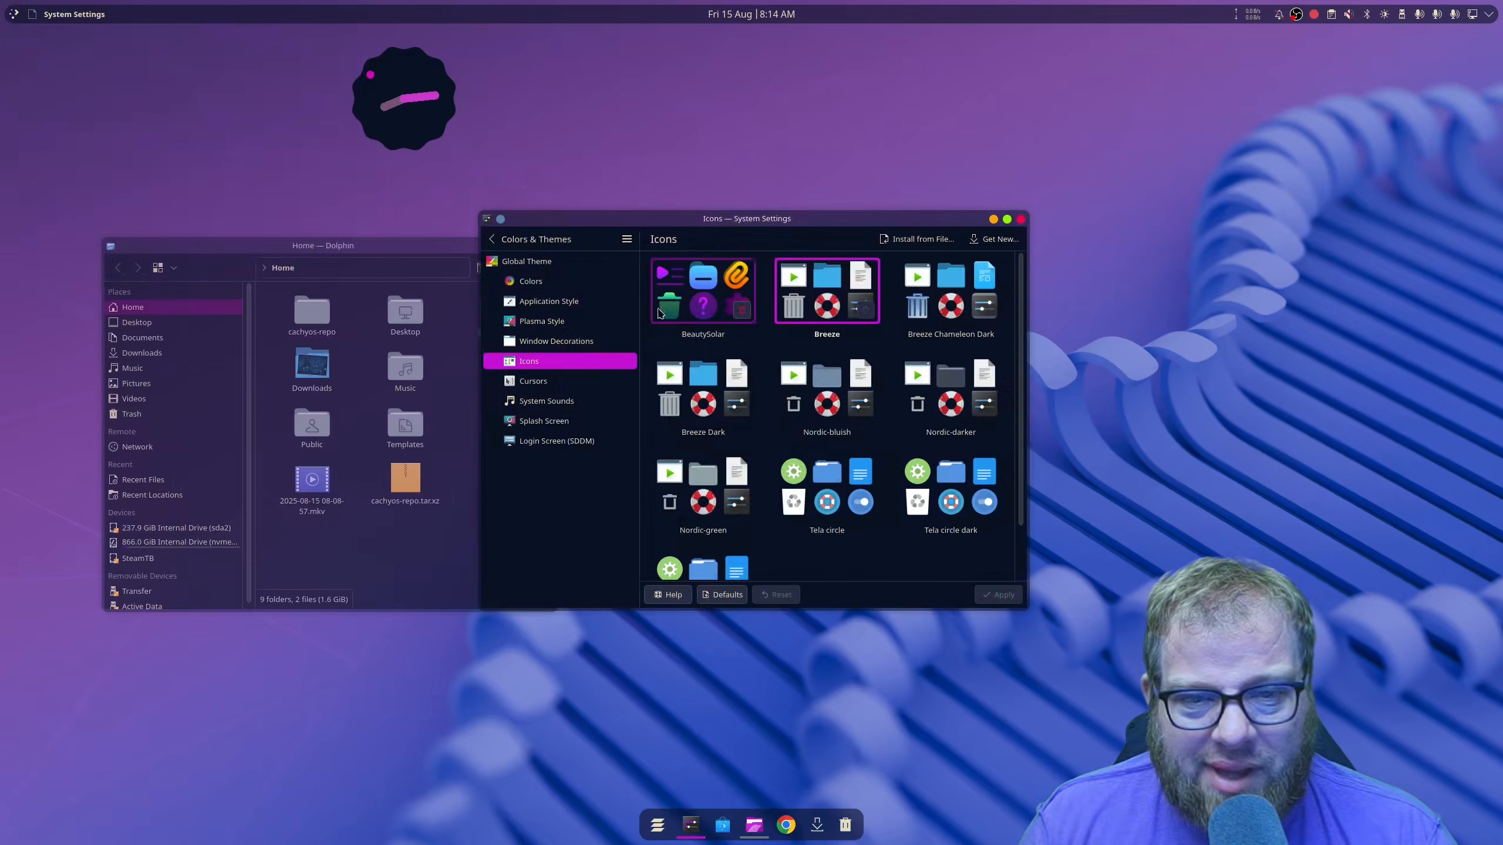
Set the desktop wallpaper to Neon Skyline Over Calm Waters and minimize System Settings and Dolphin to reveal it
right_click(715, 699)
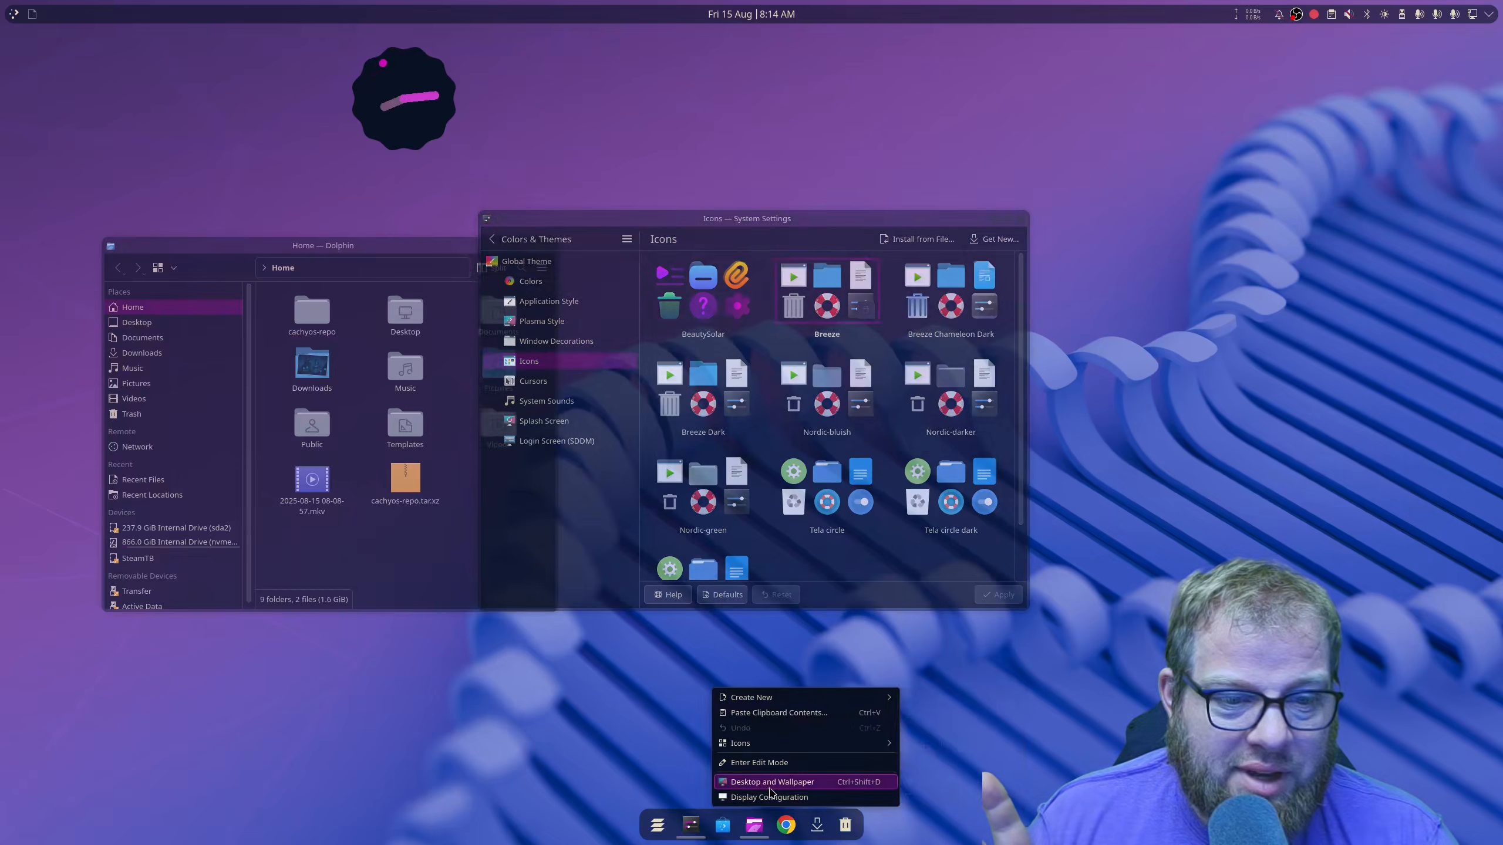
left_click(769, 782)
left_click(698, 453)
left_click(886, 582)
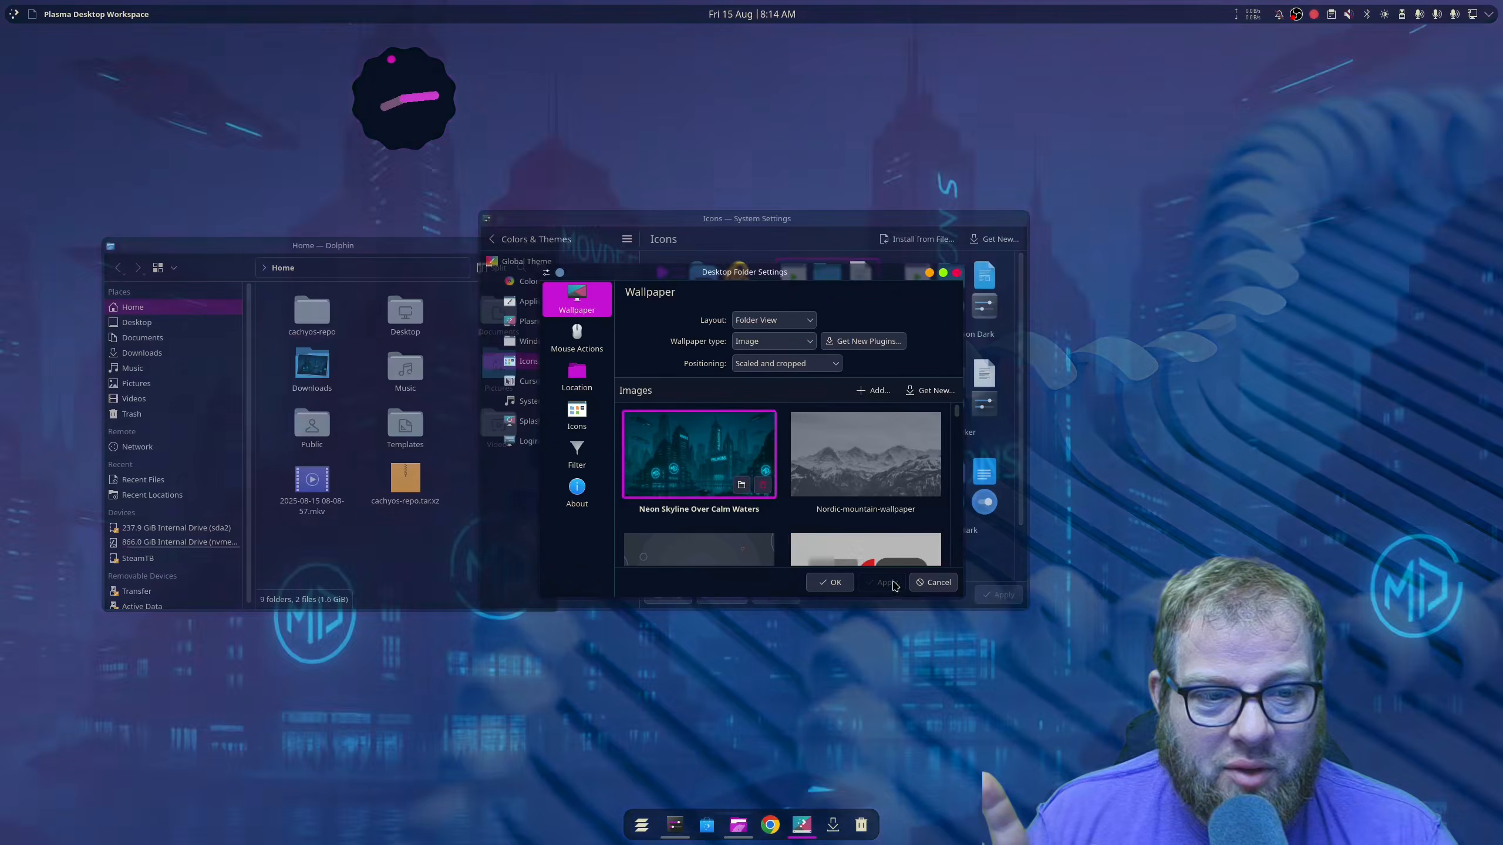
left_click(827, 581)
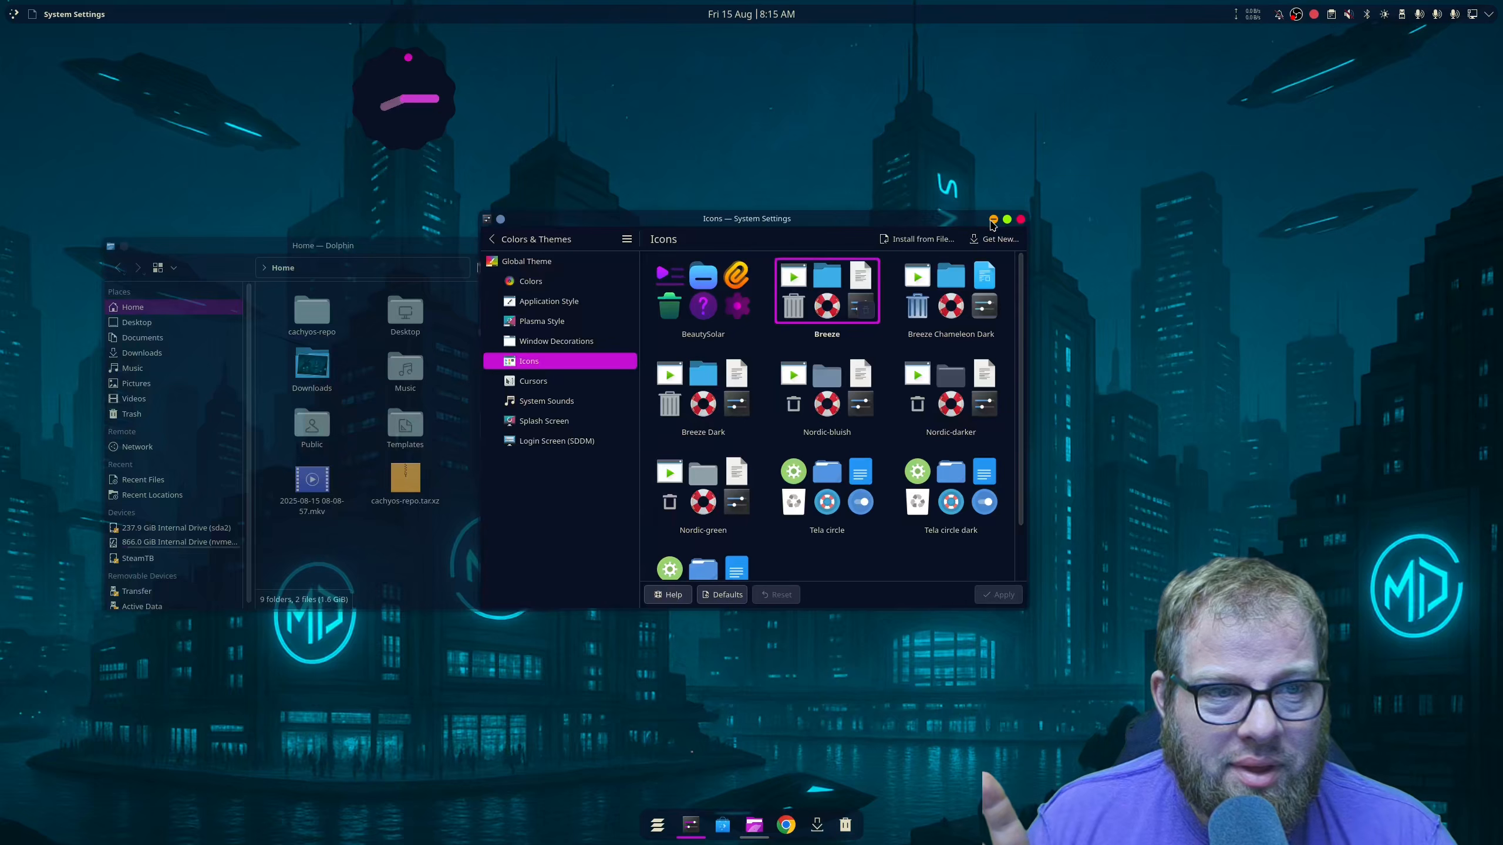
left_click(992, 219)
left_click(522, 246)
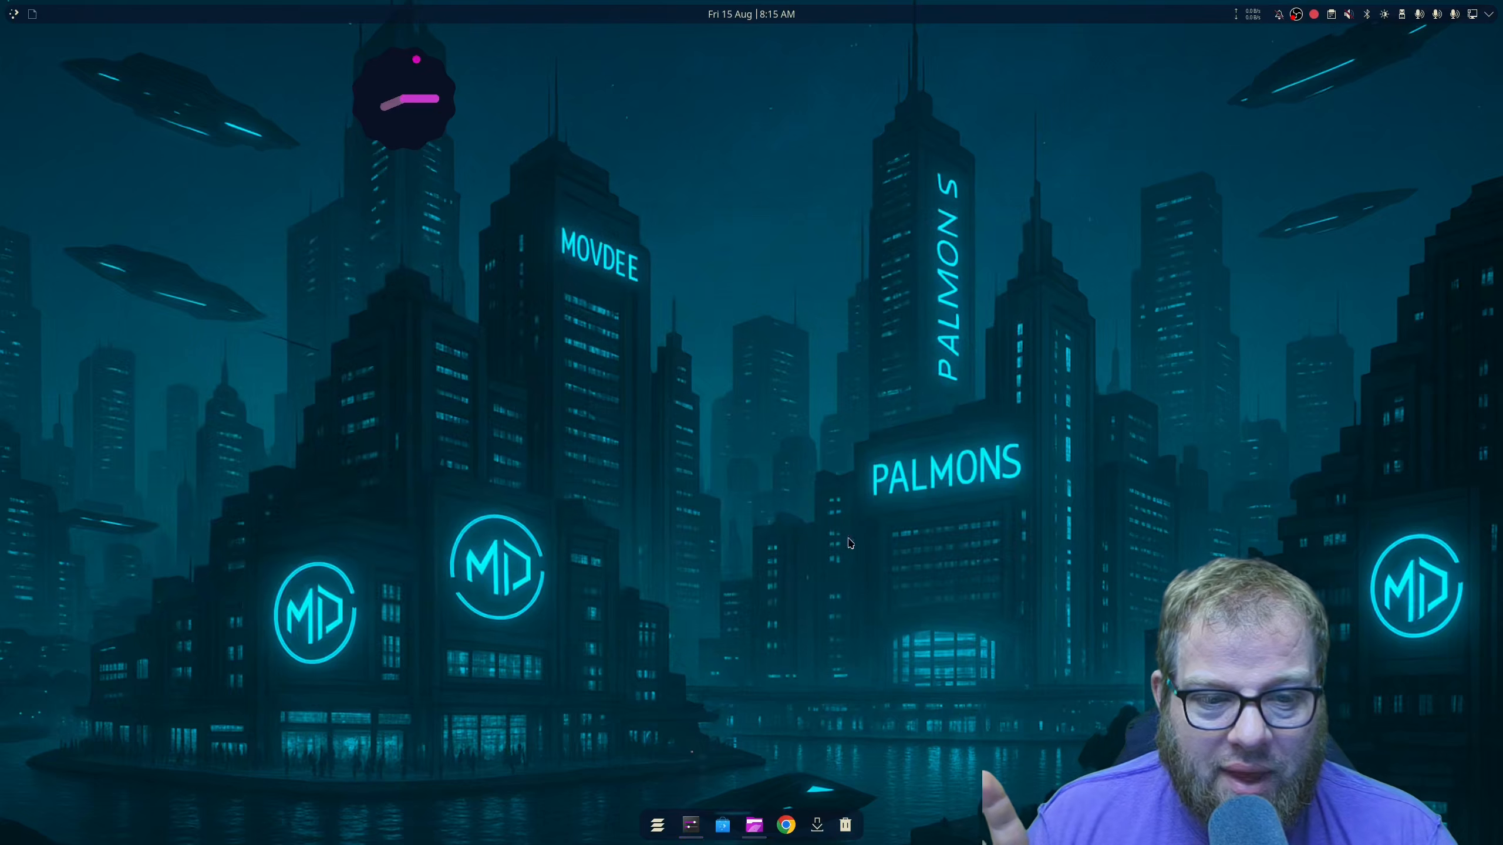
Remove the analog clock widget from the desktop in edit mode and leave edit mode
left_click(407, 110)
right_click(648, 20)
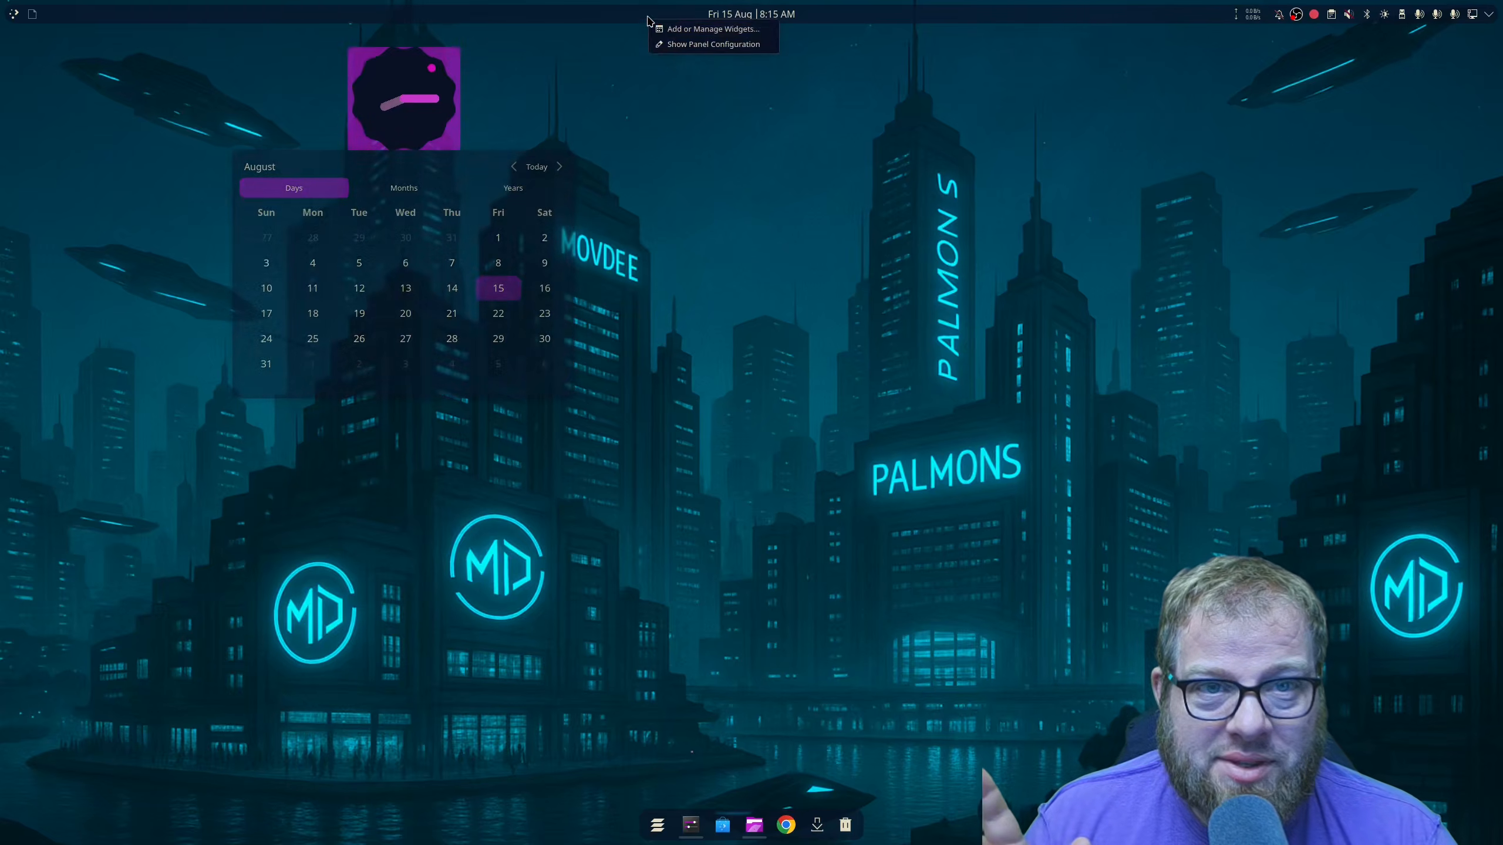
left_click(671, 45)
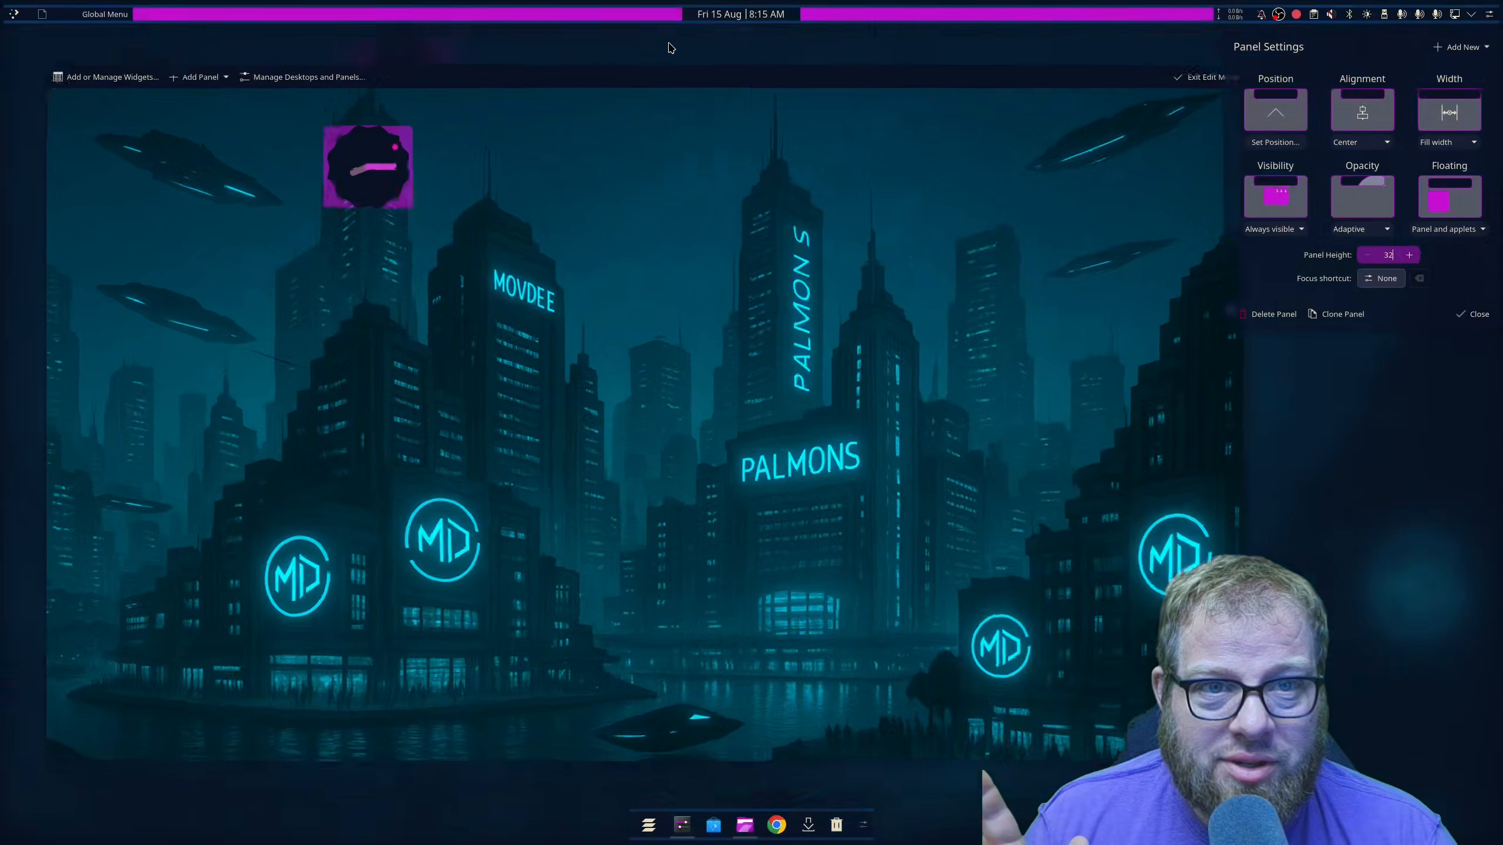
left_click(417, 216)
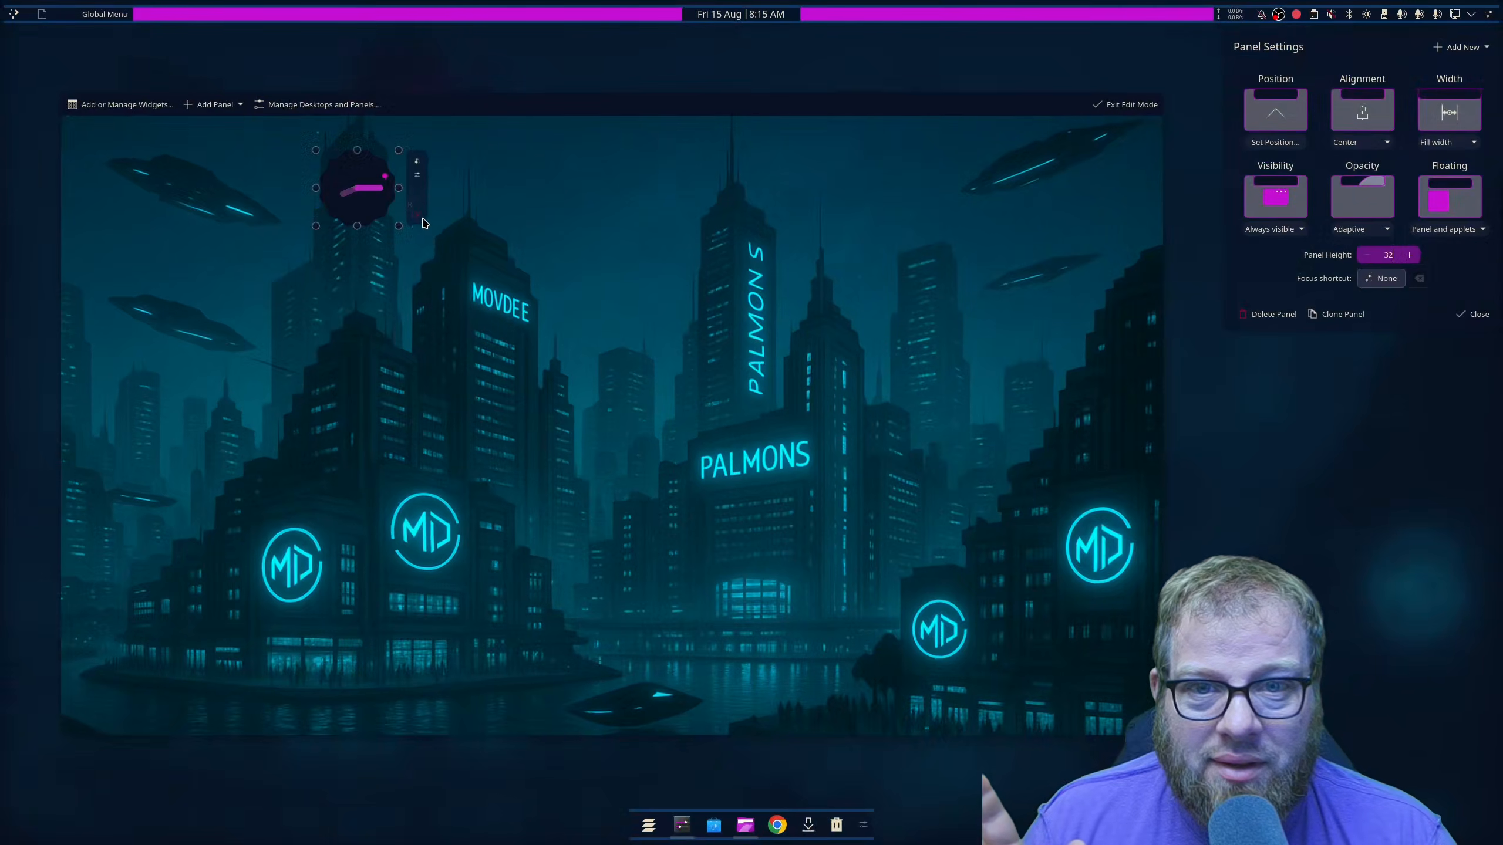
mouse_move(407, 14)
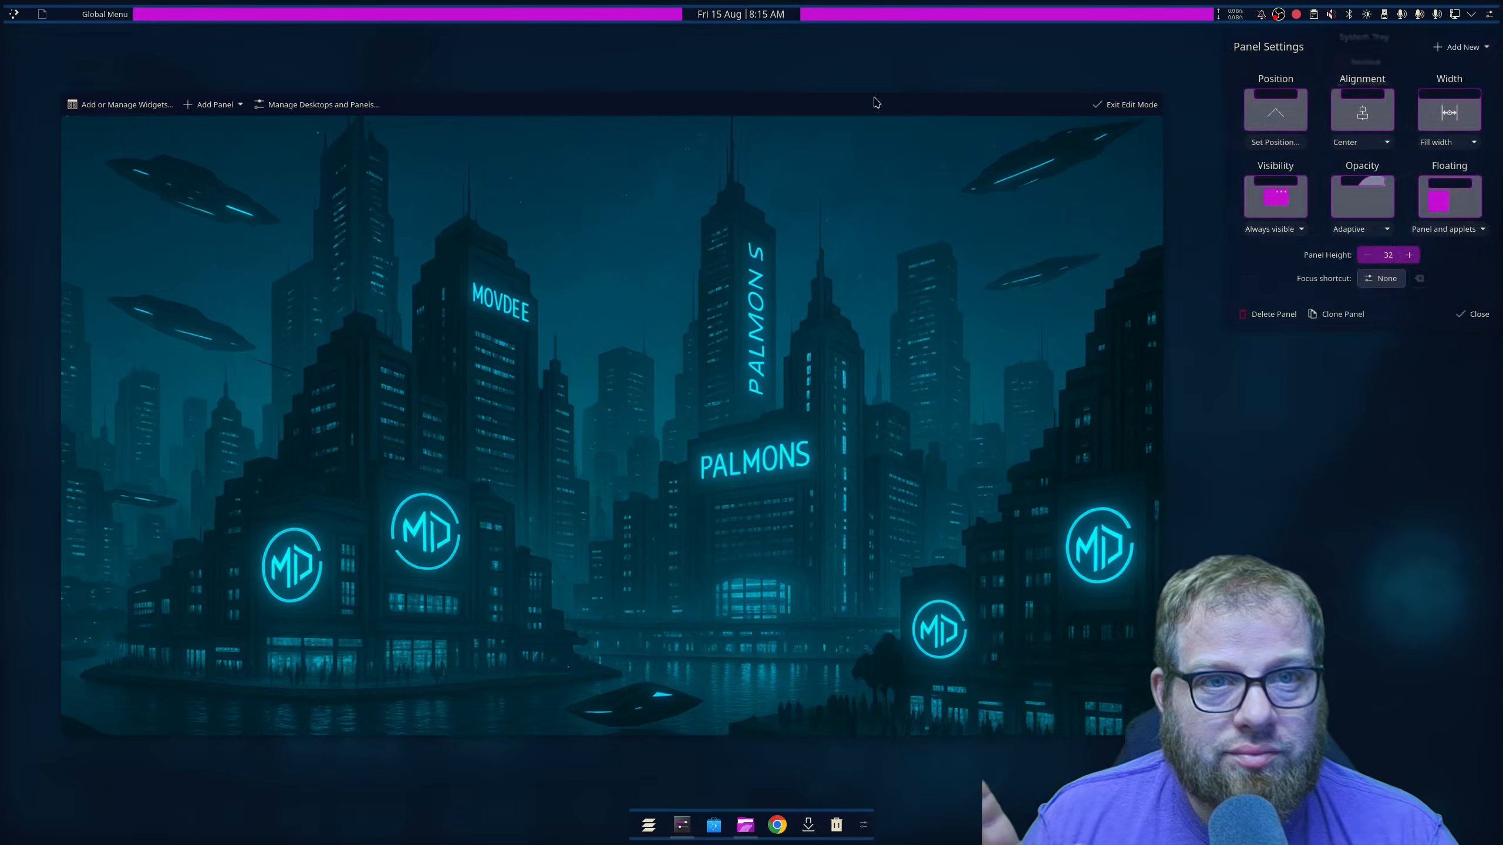
left_click(1125, 104)
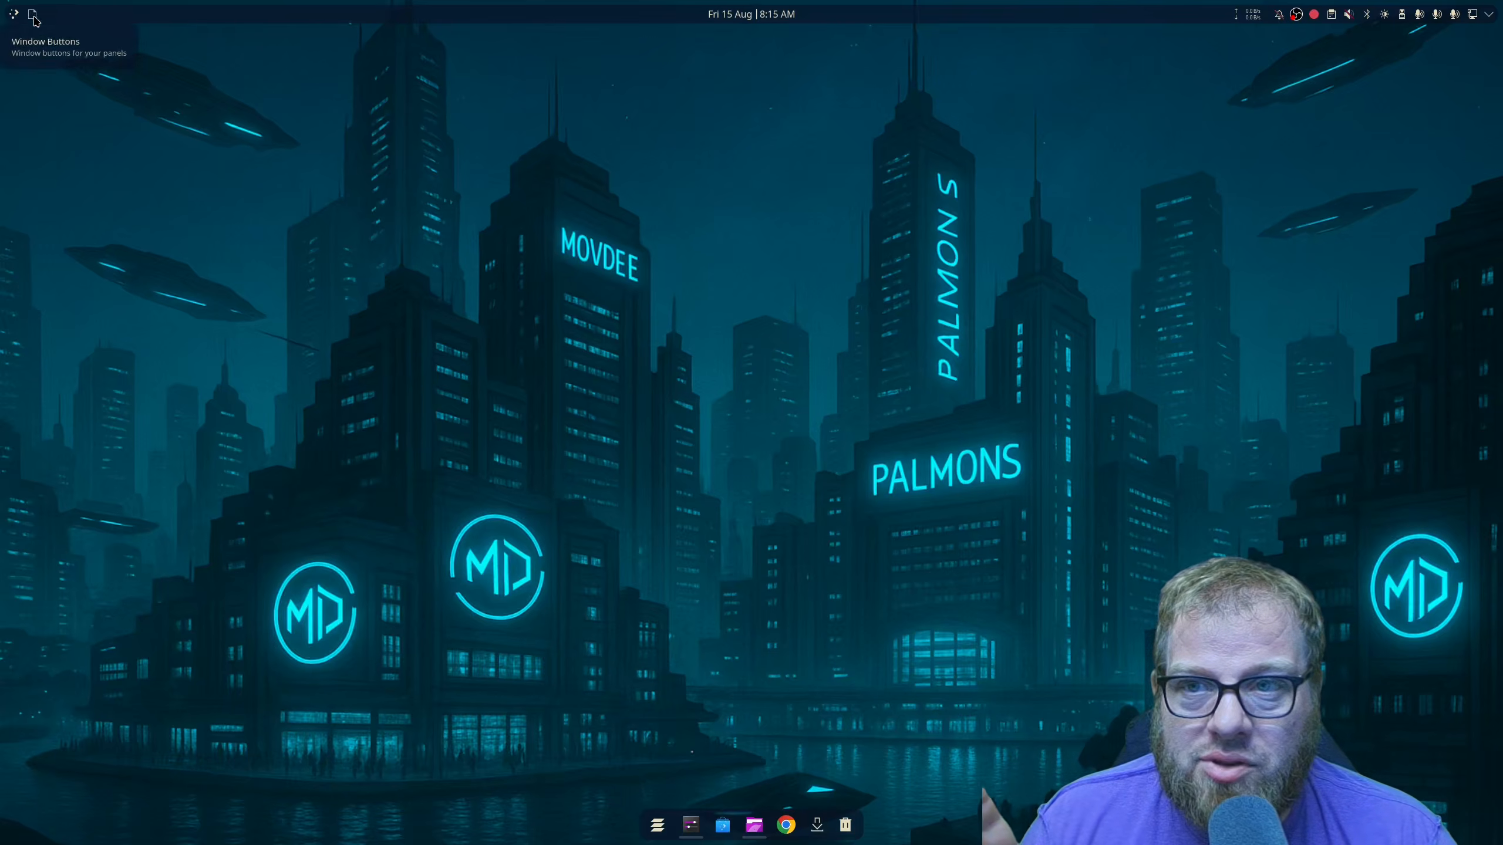
Open the top panel's configuration, inspect its widgets and settings, and leave edit mode
right_click(100, 18)
left_click(153, 42)
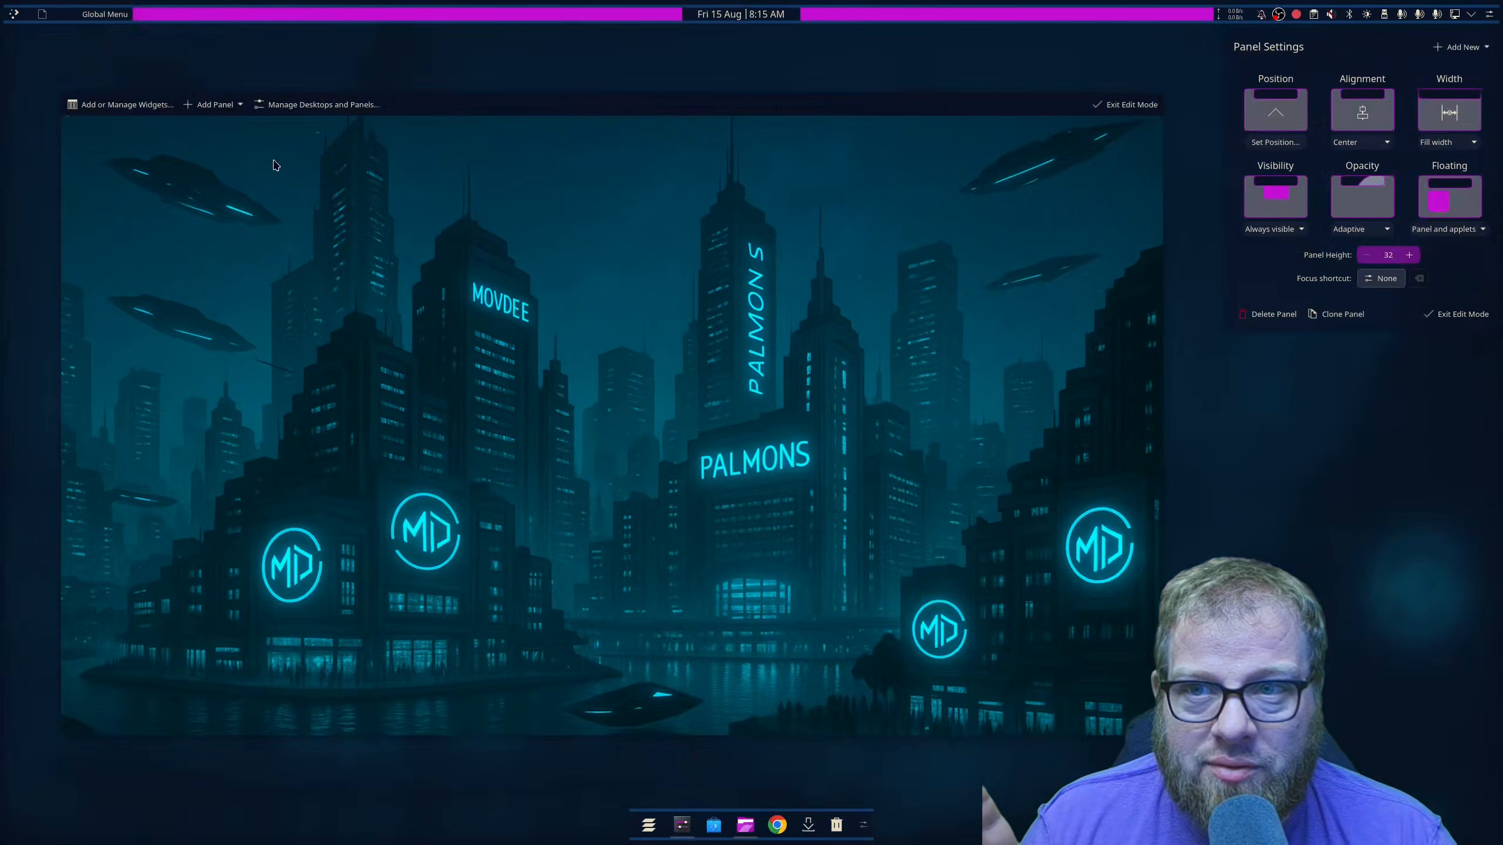
mouse_move(118, 20)
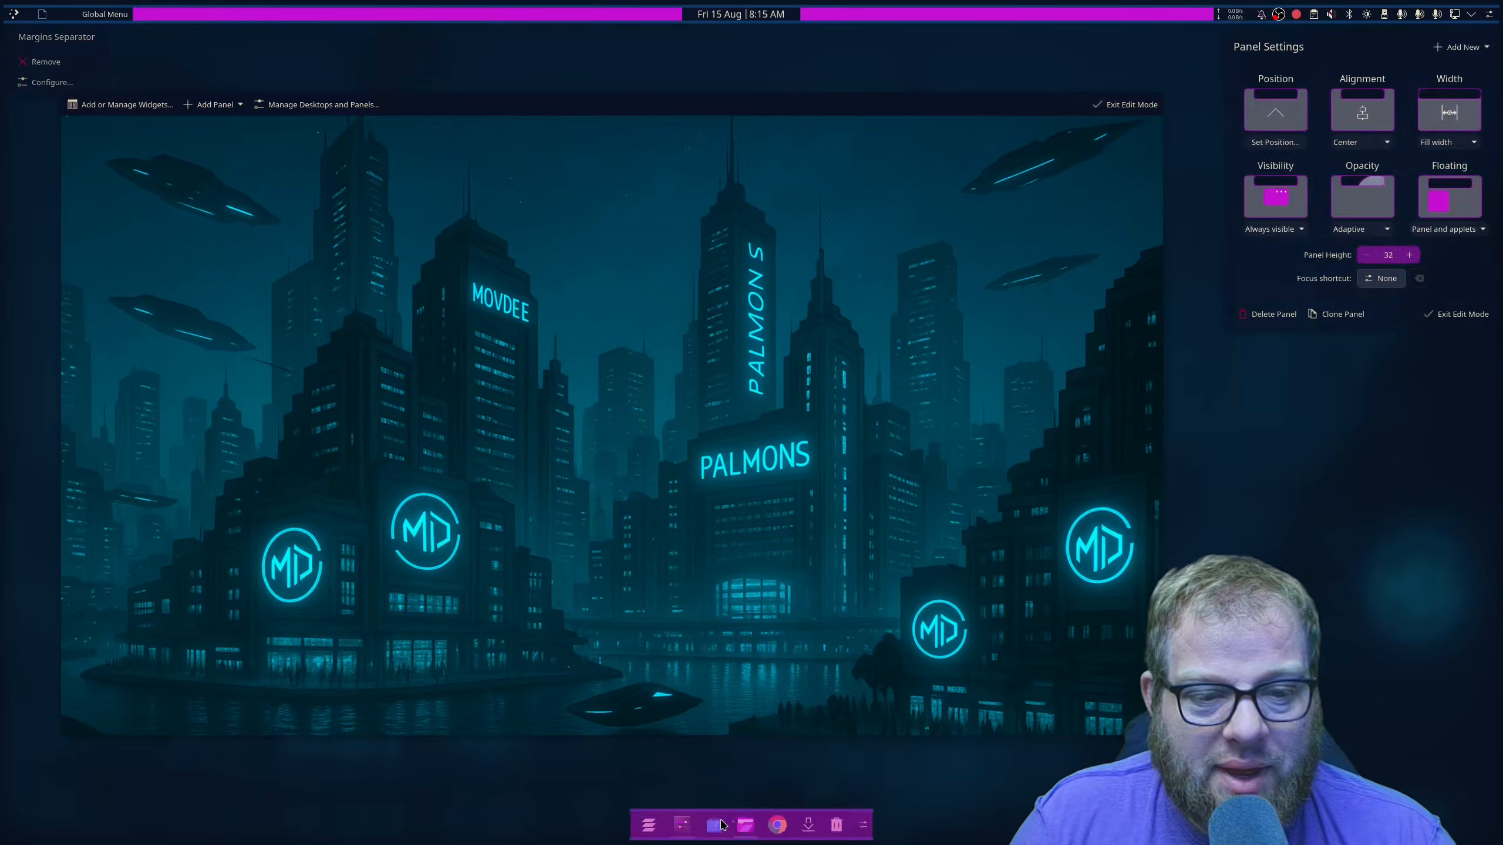
left_click(1124, 105)
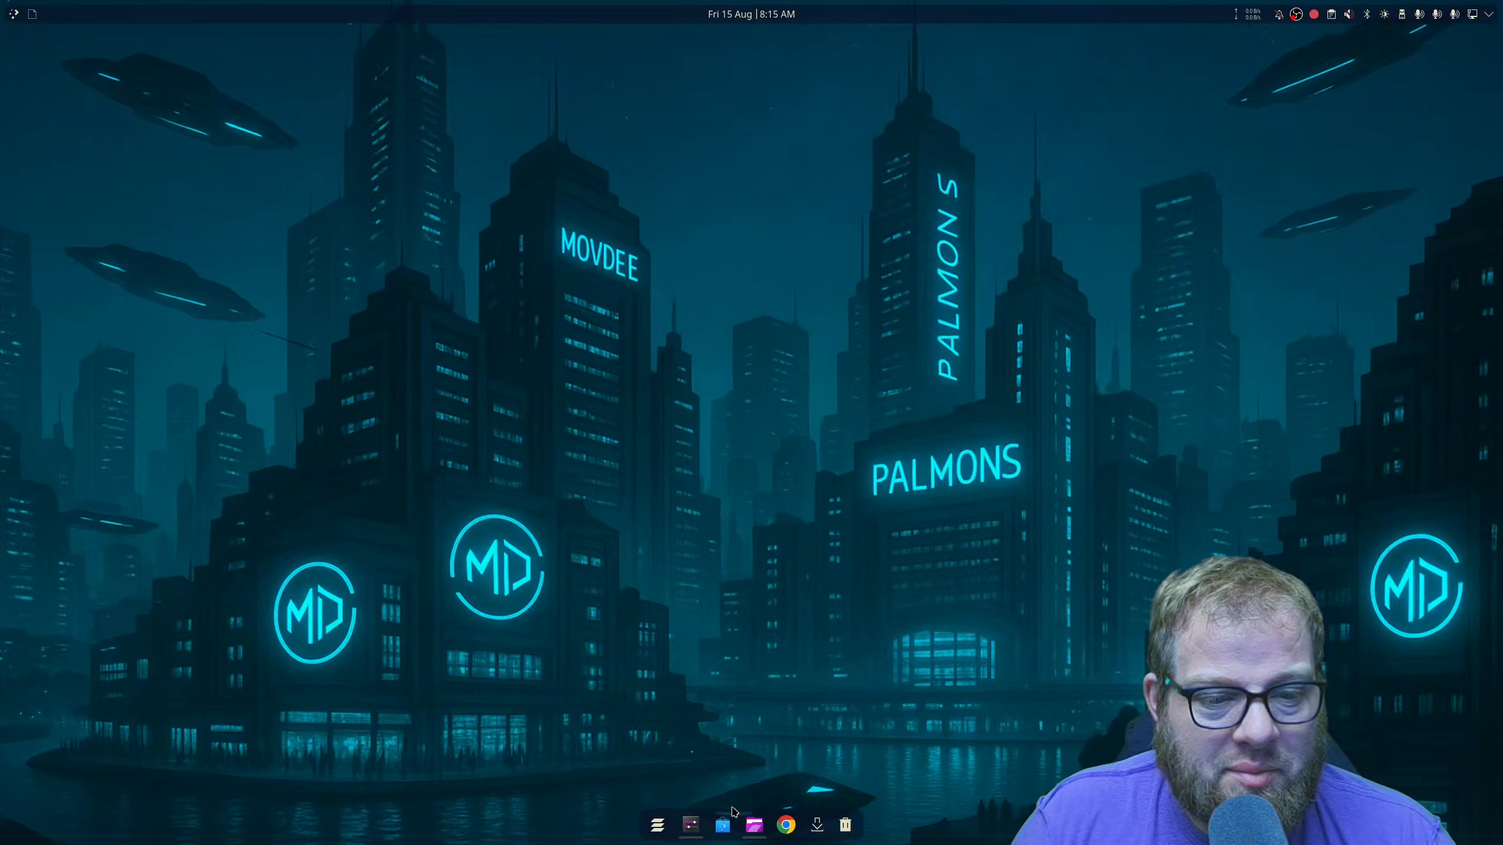
Restore the Dolphin window, move it to the middle of the desktop to check the global menu, and close it
left_click(753, 825)
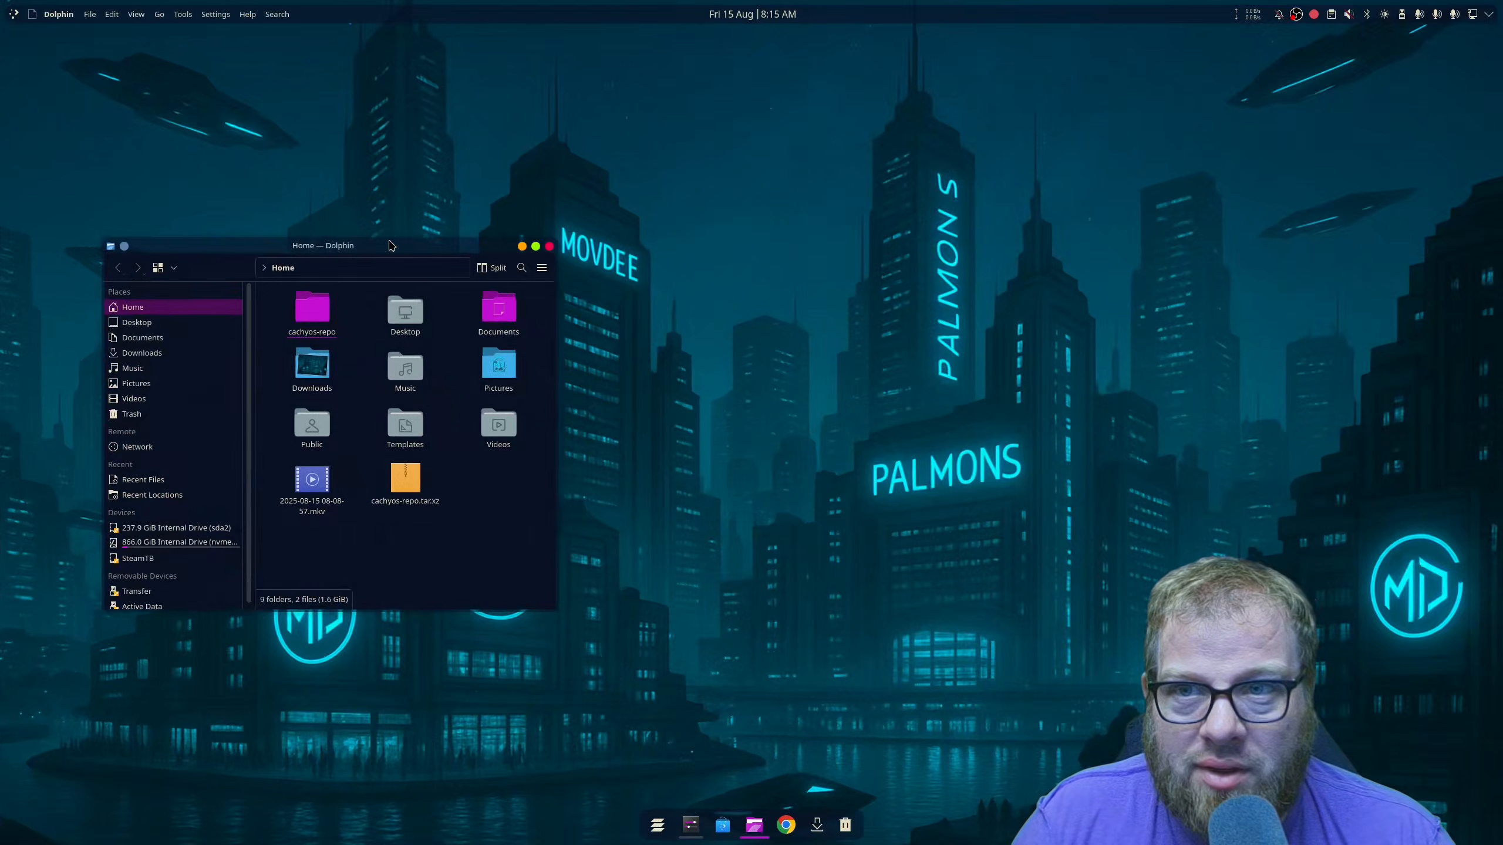
left_click_drag(387, 249, 783, 333)
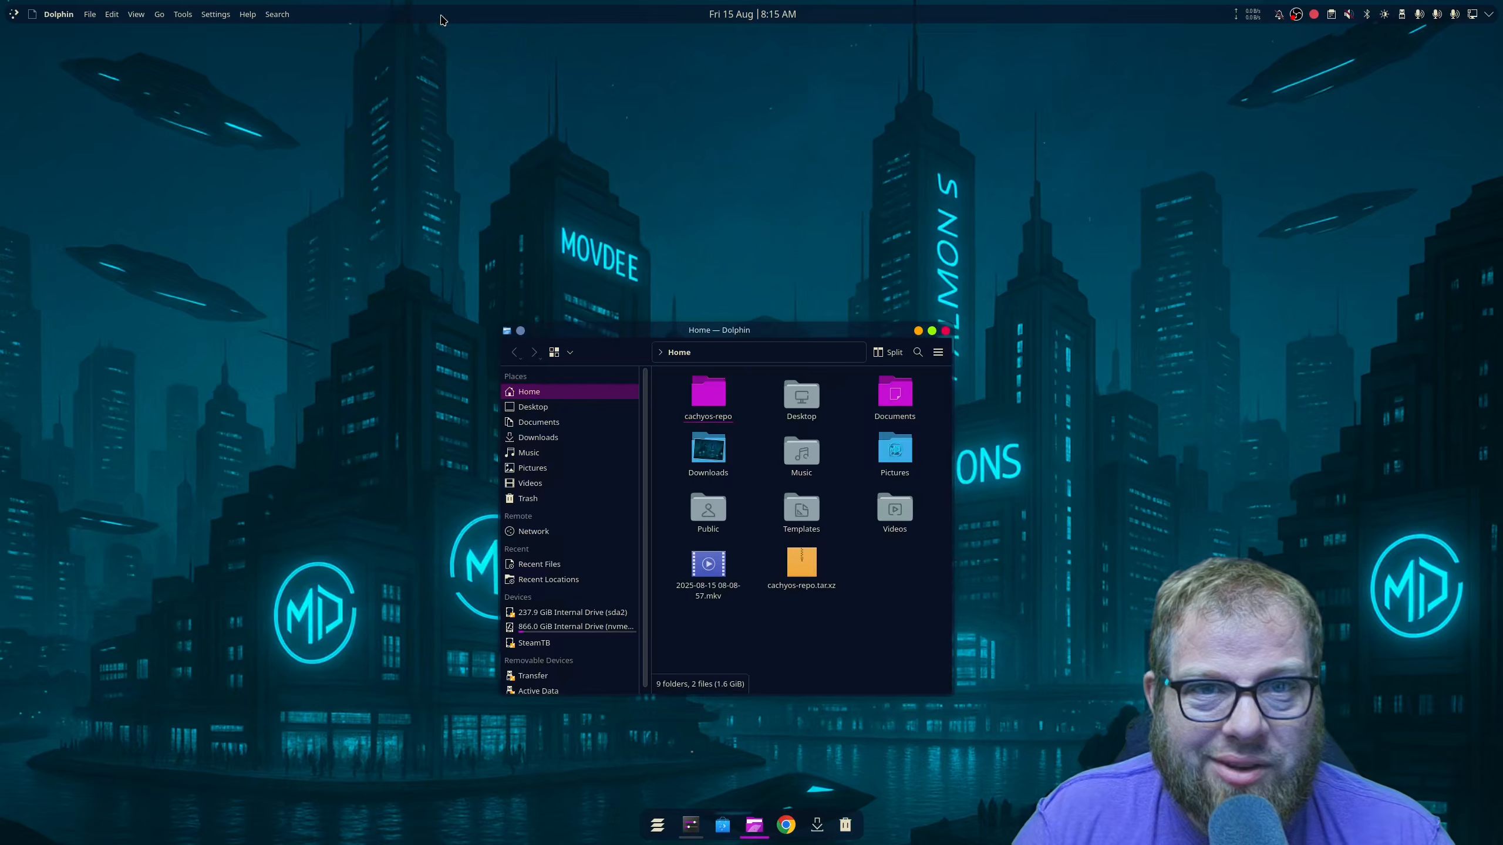
left_click(947, 331)
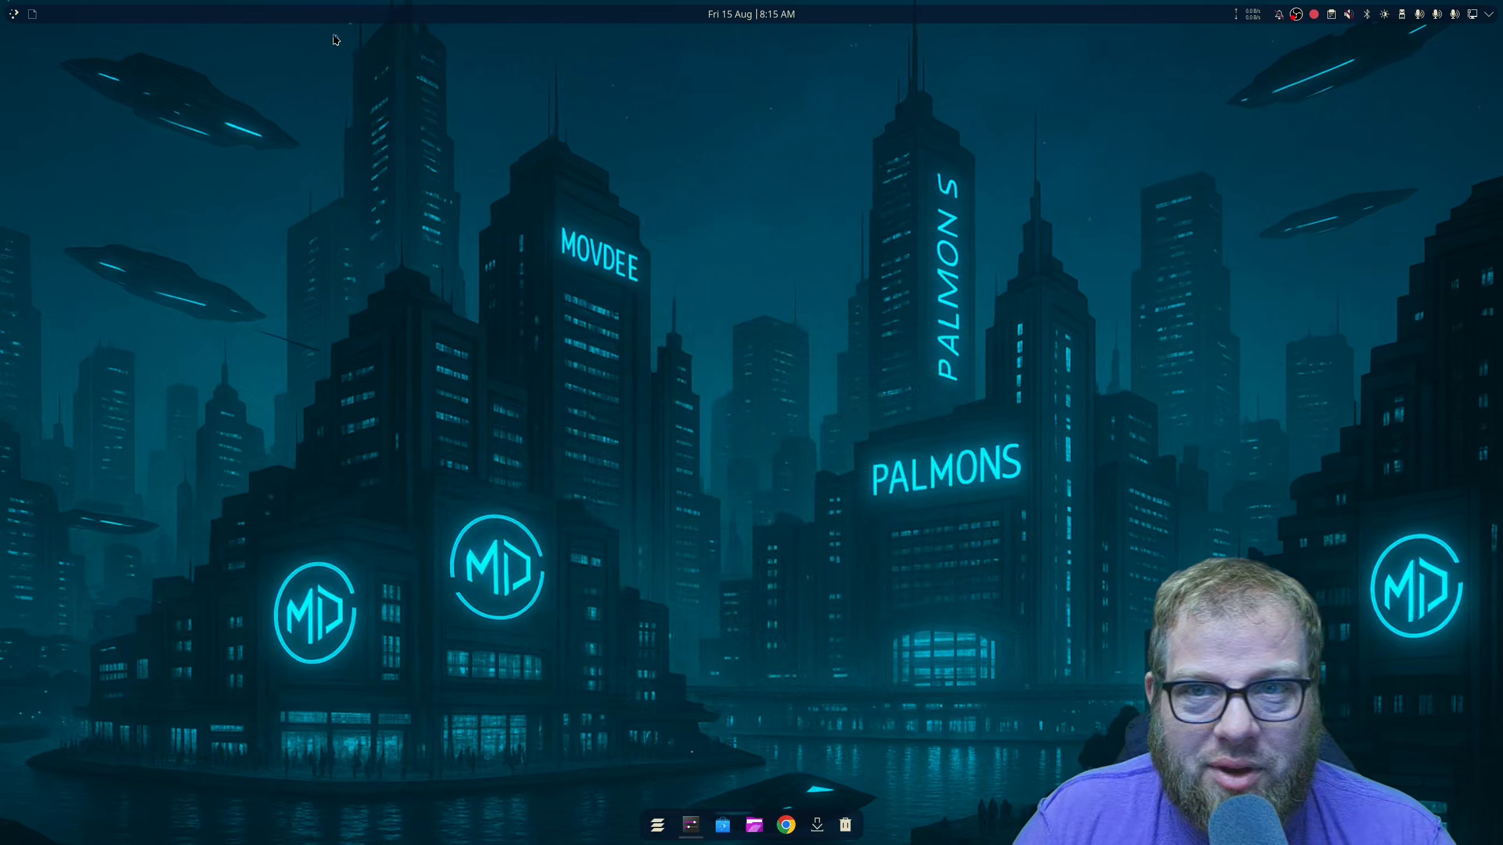
Remove the spacer before the clock, both margins separators, the Window Buttons and the Simple Application Launcher from the top panel
right_click(235, 14)
left_click(324, 45)
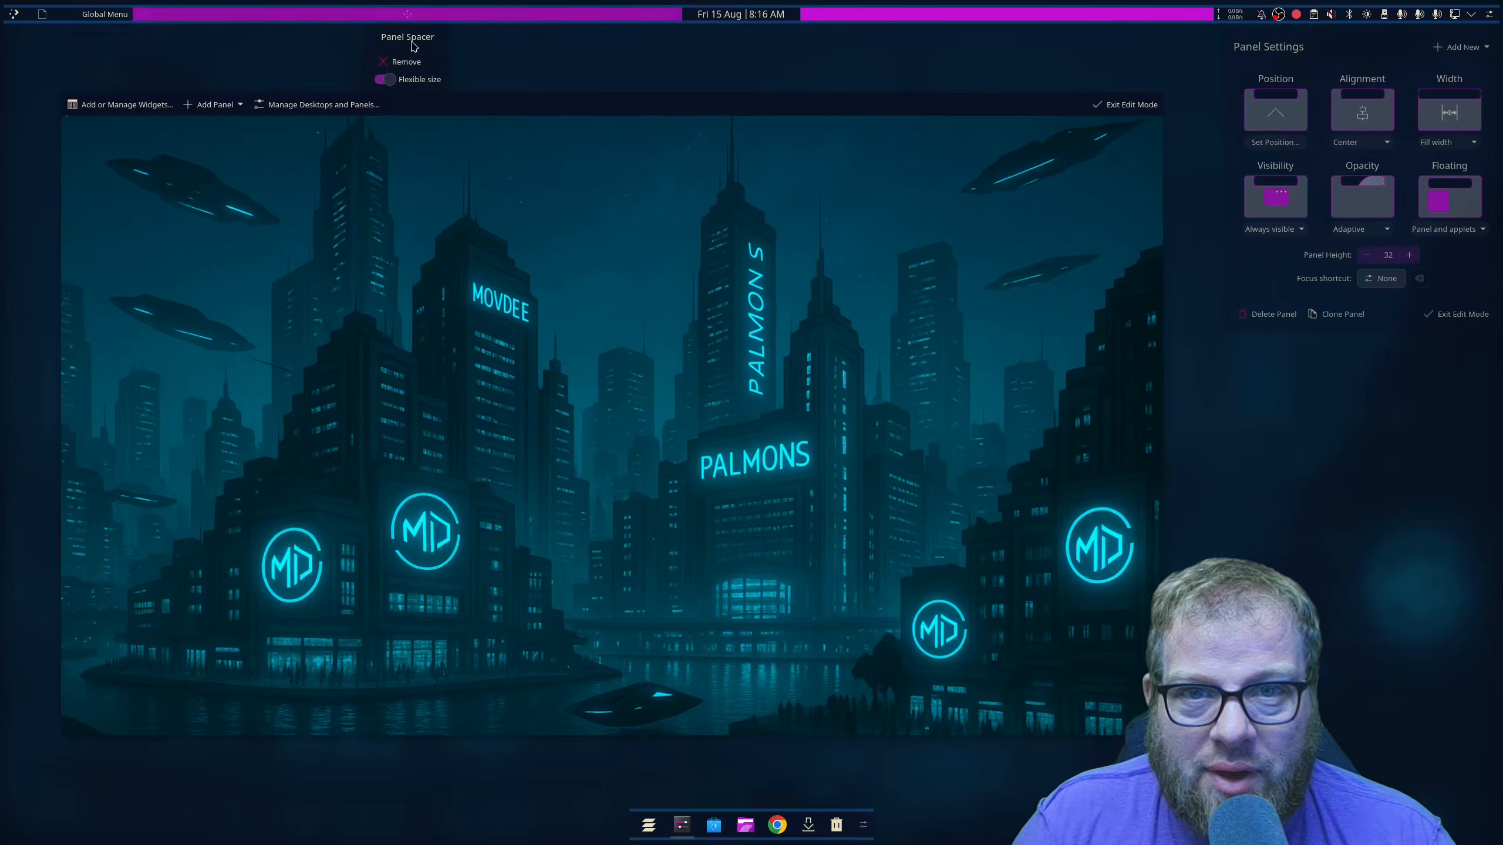
left_click(405, 62)
mouse_move(67, 19)
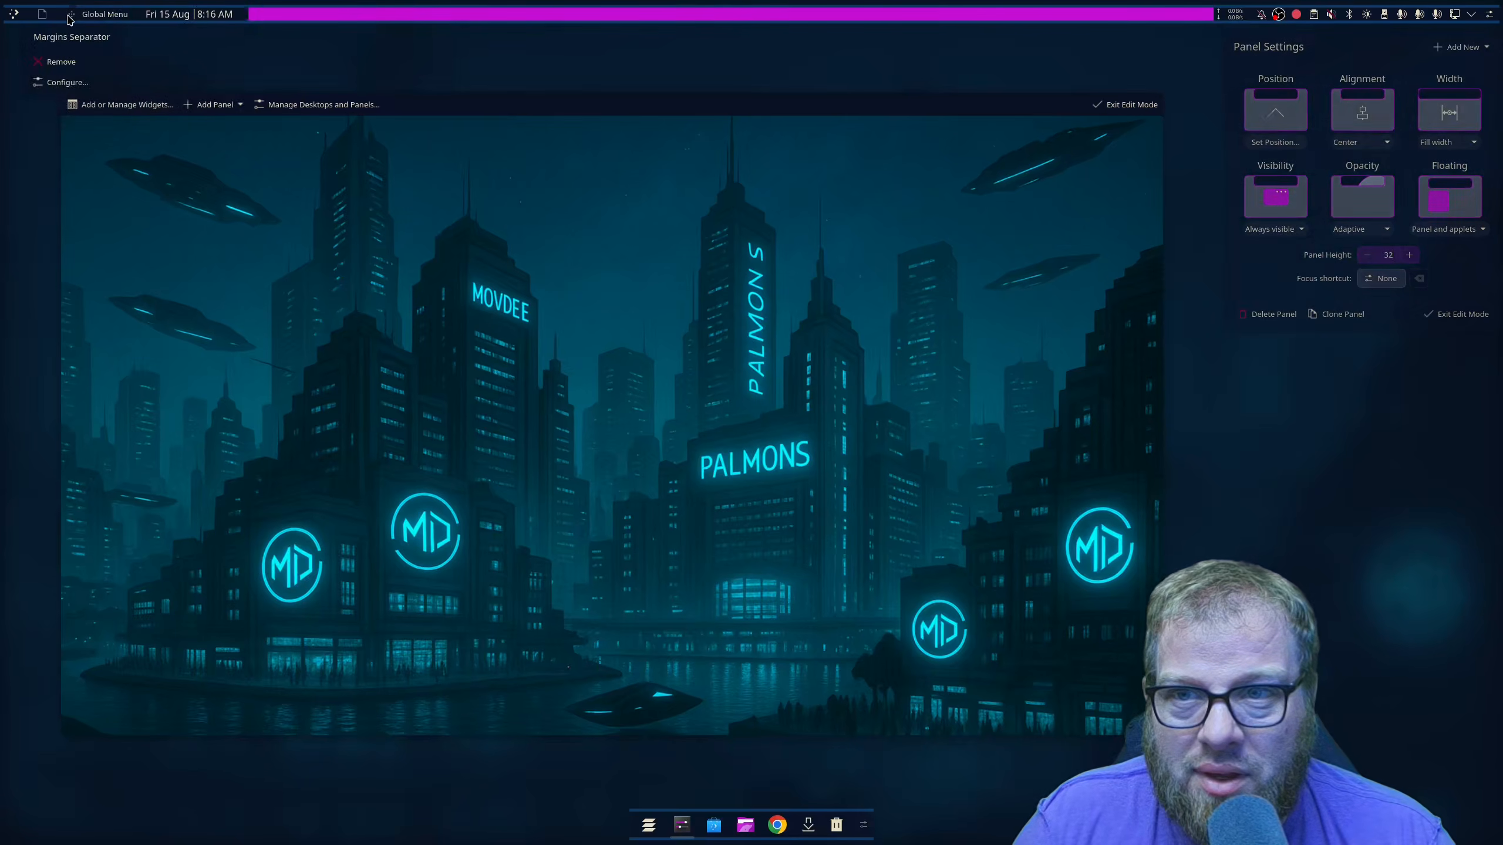
left_click(72, 61)
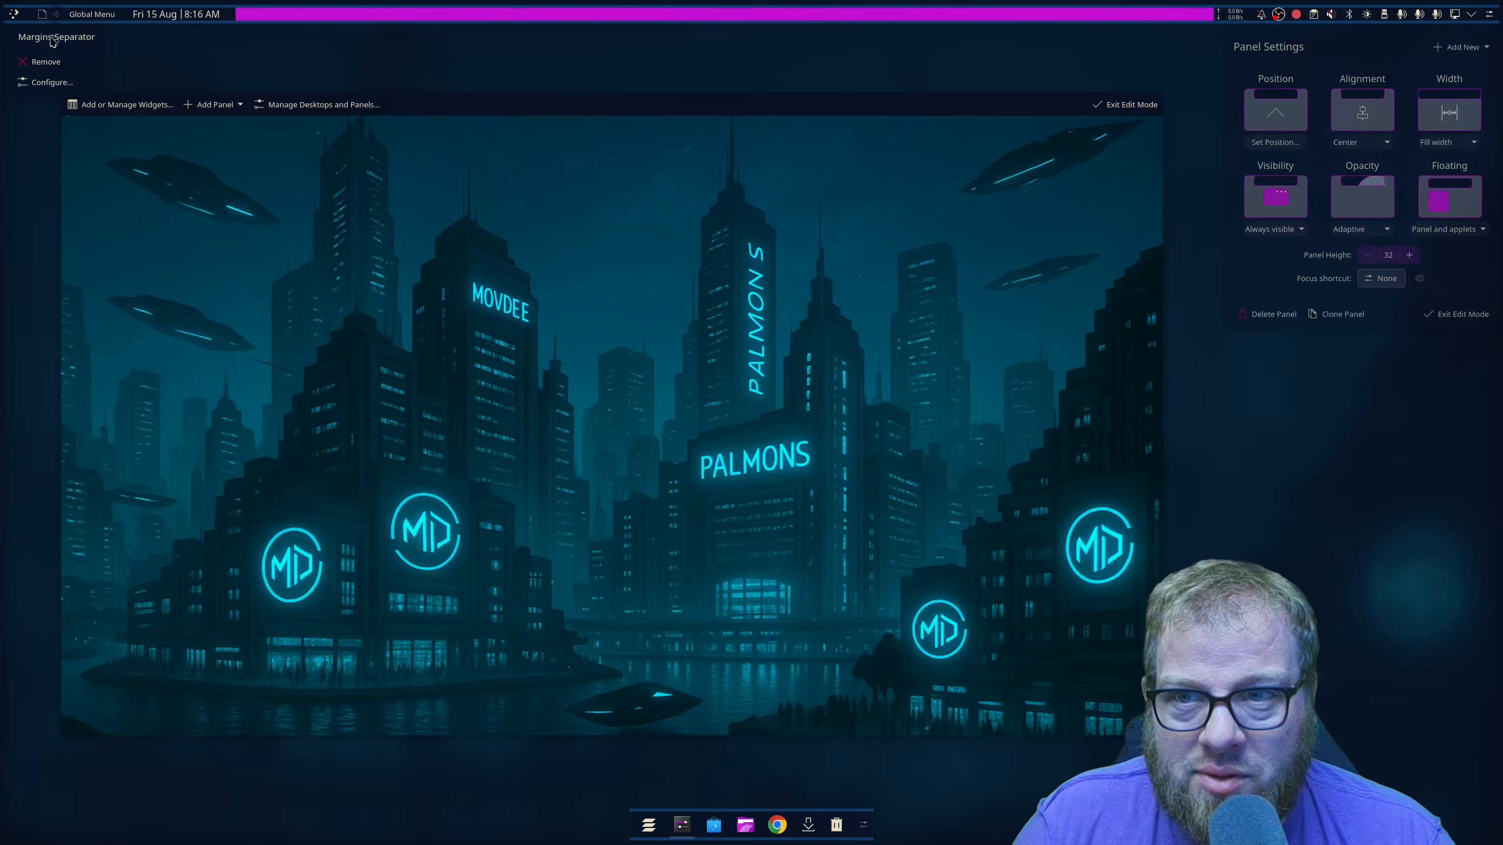
left_click(51, 62)
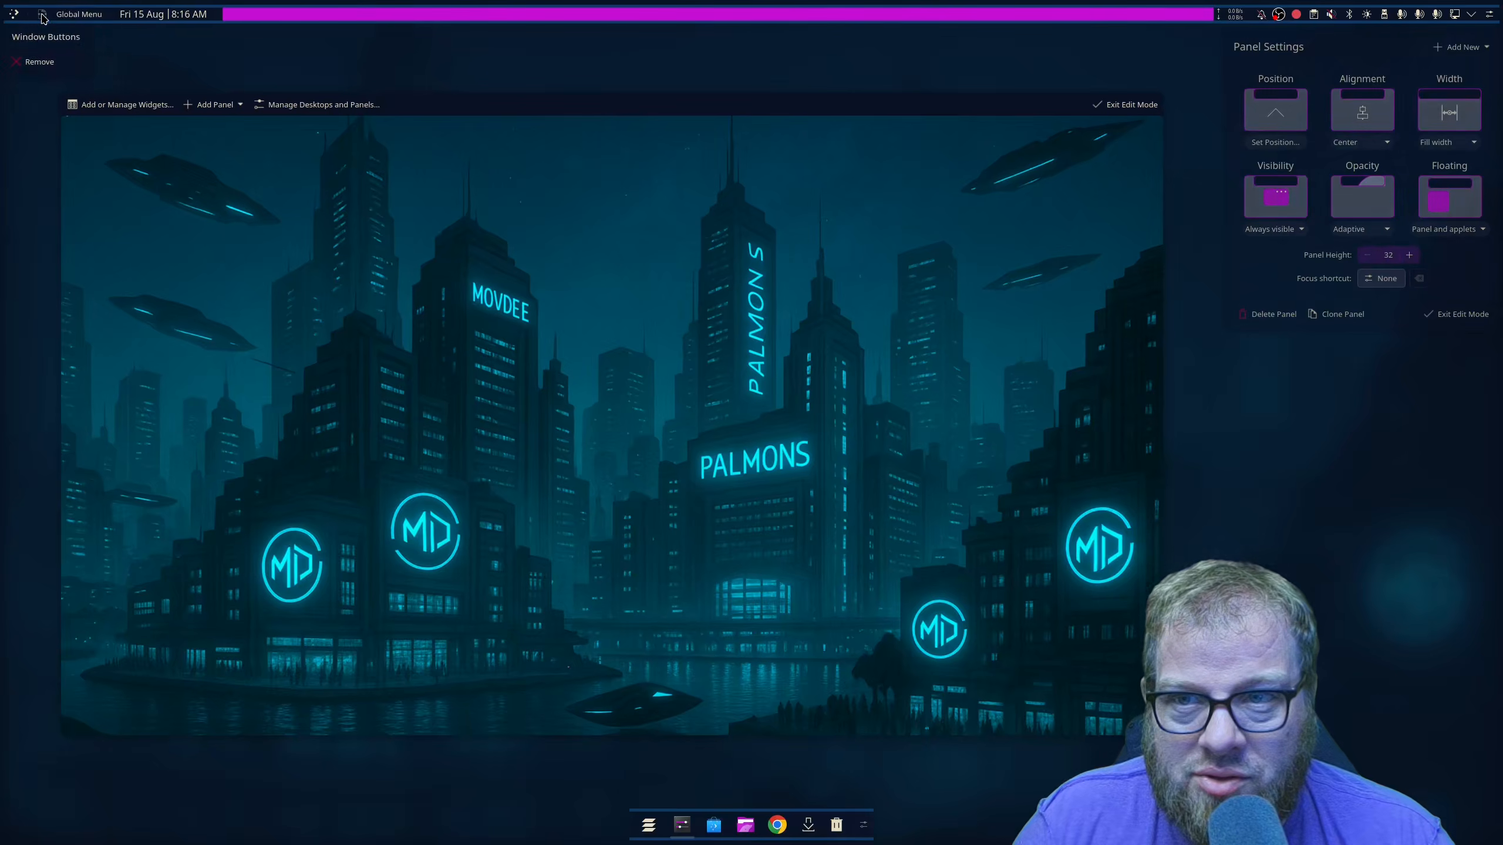
left_click(35, 63)
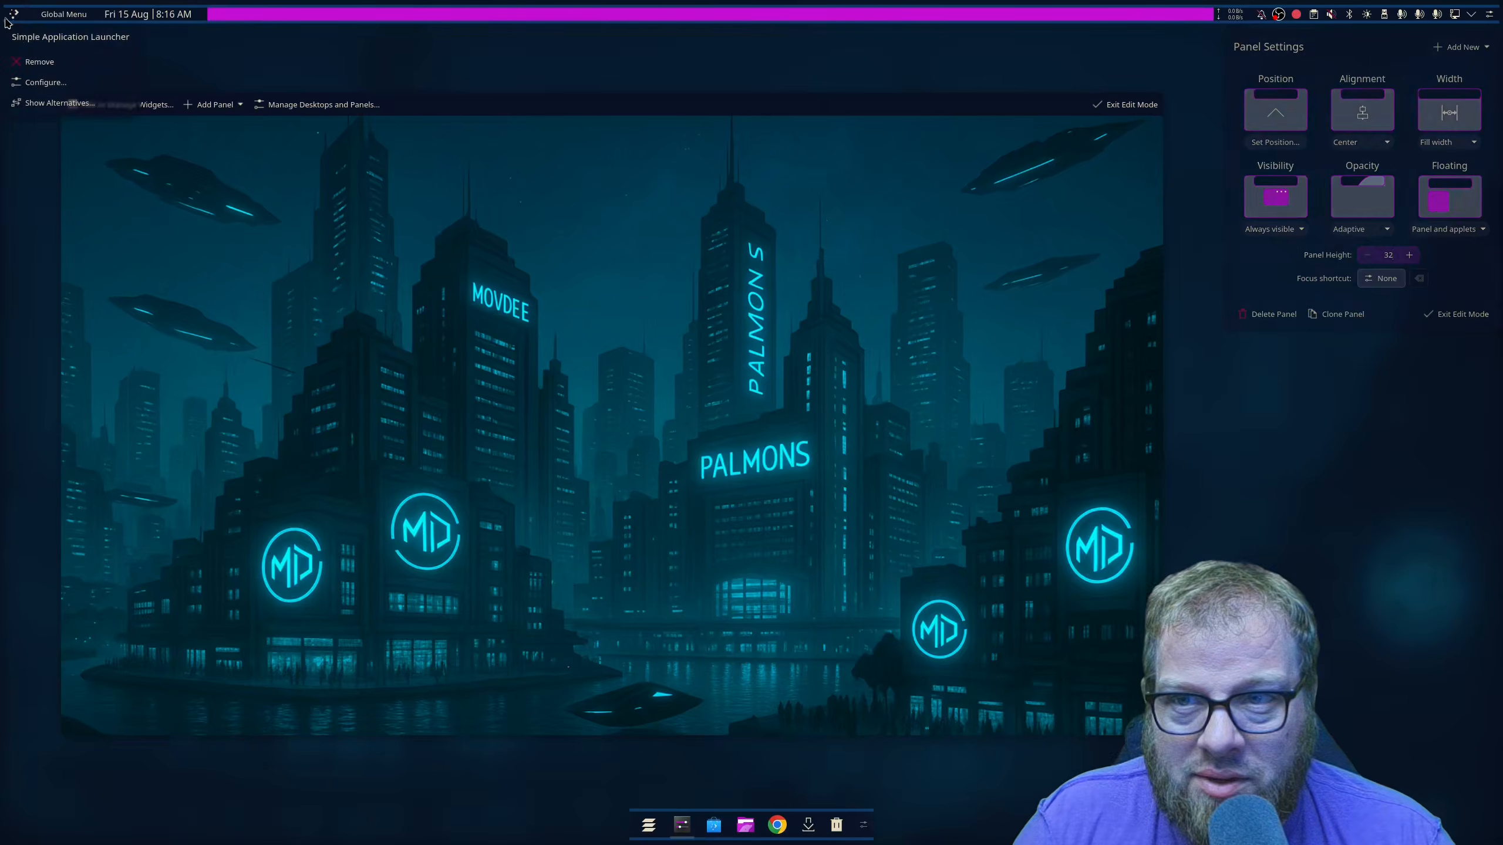
left_click(35, 62)
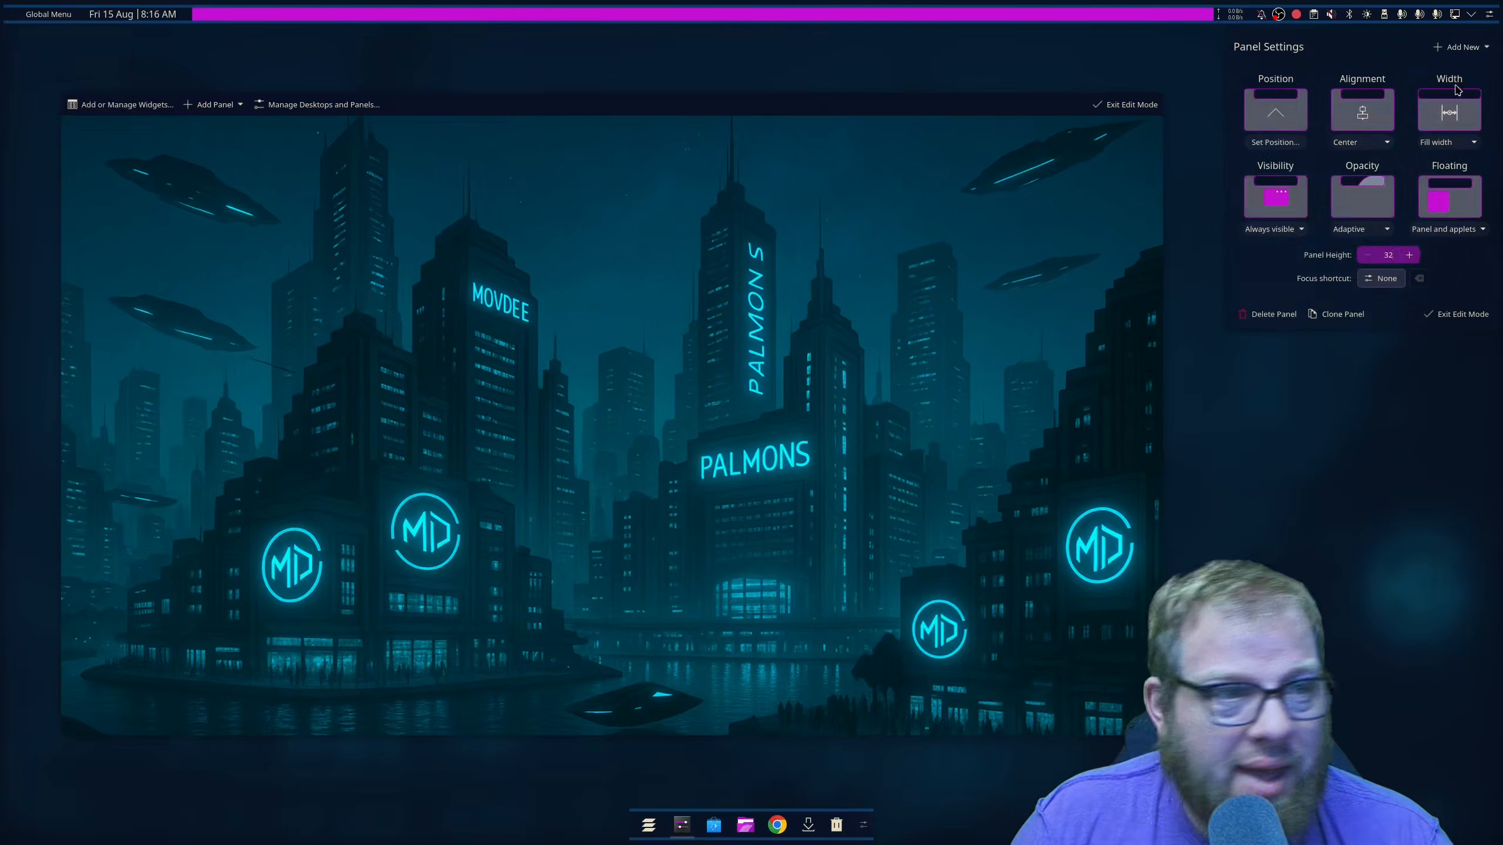
Remove the remaining spacer from the top panel and set its width to Fit content and its alignment to Right
mouse_move(971, 20)
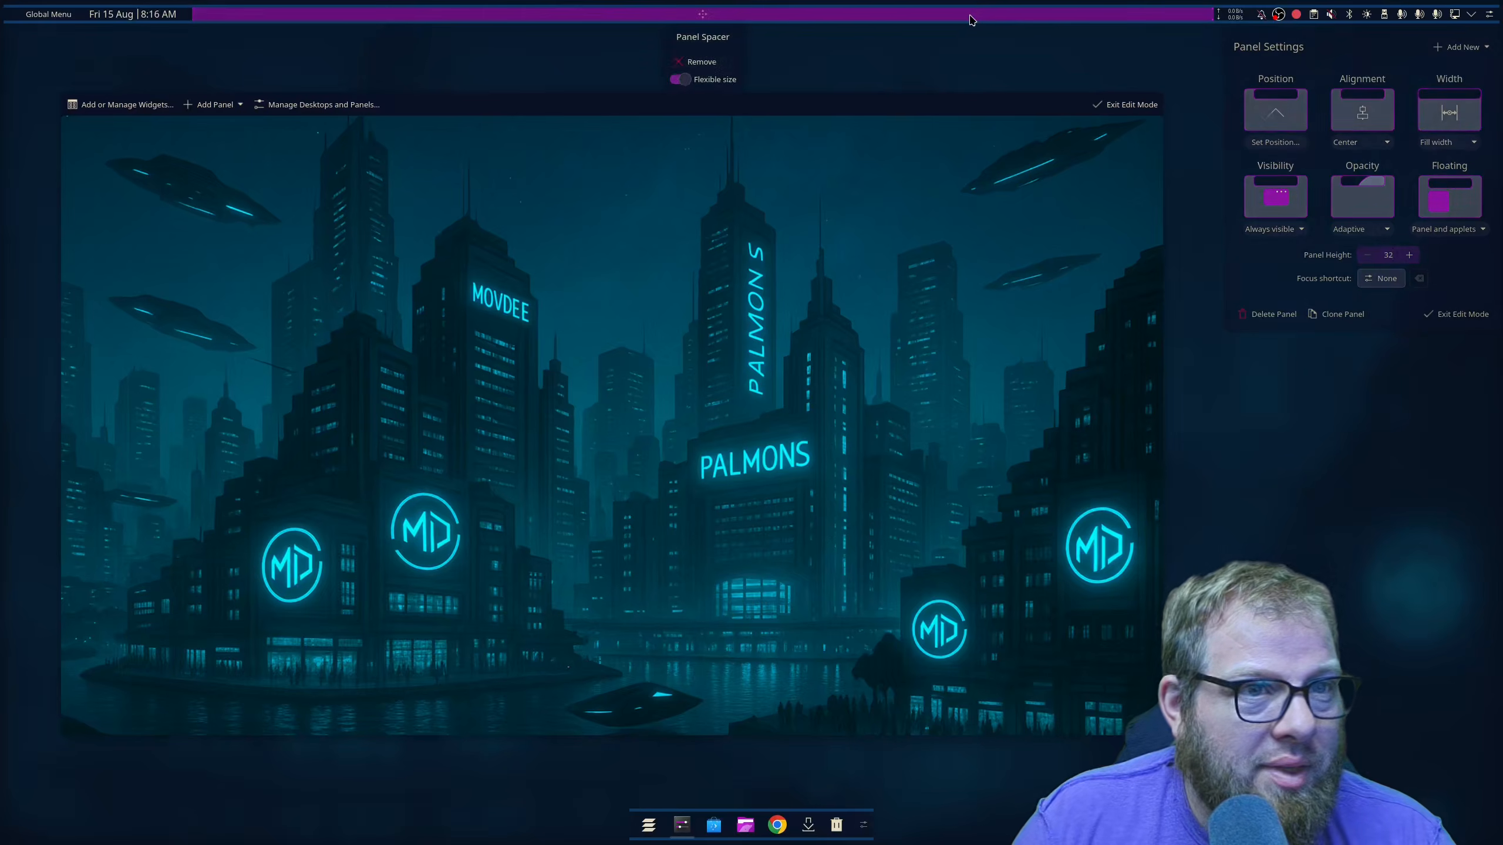
left_click(701, 62)
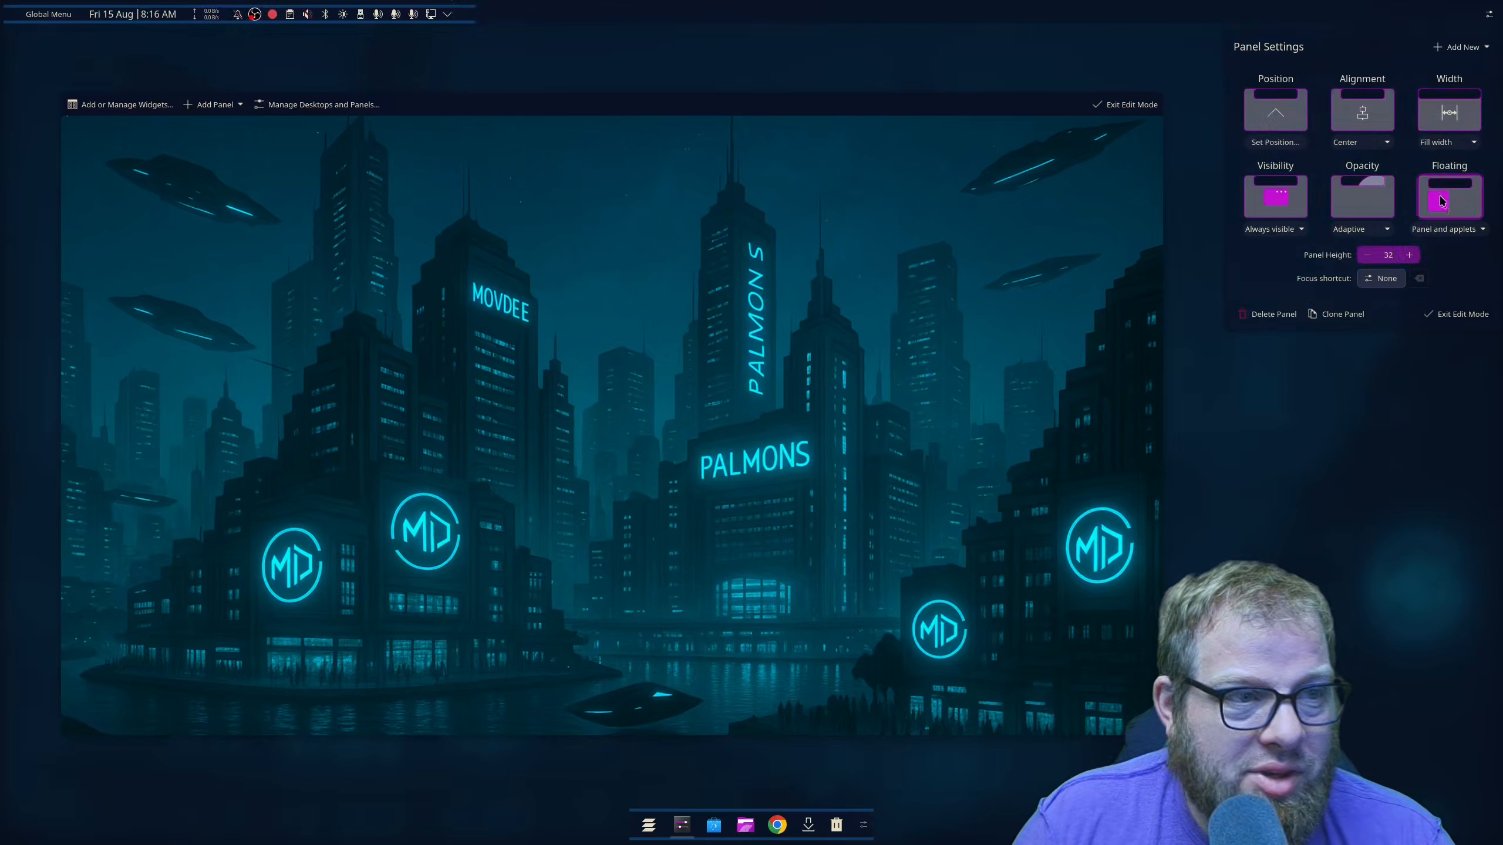
left_click(1475, 143)
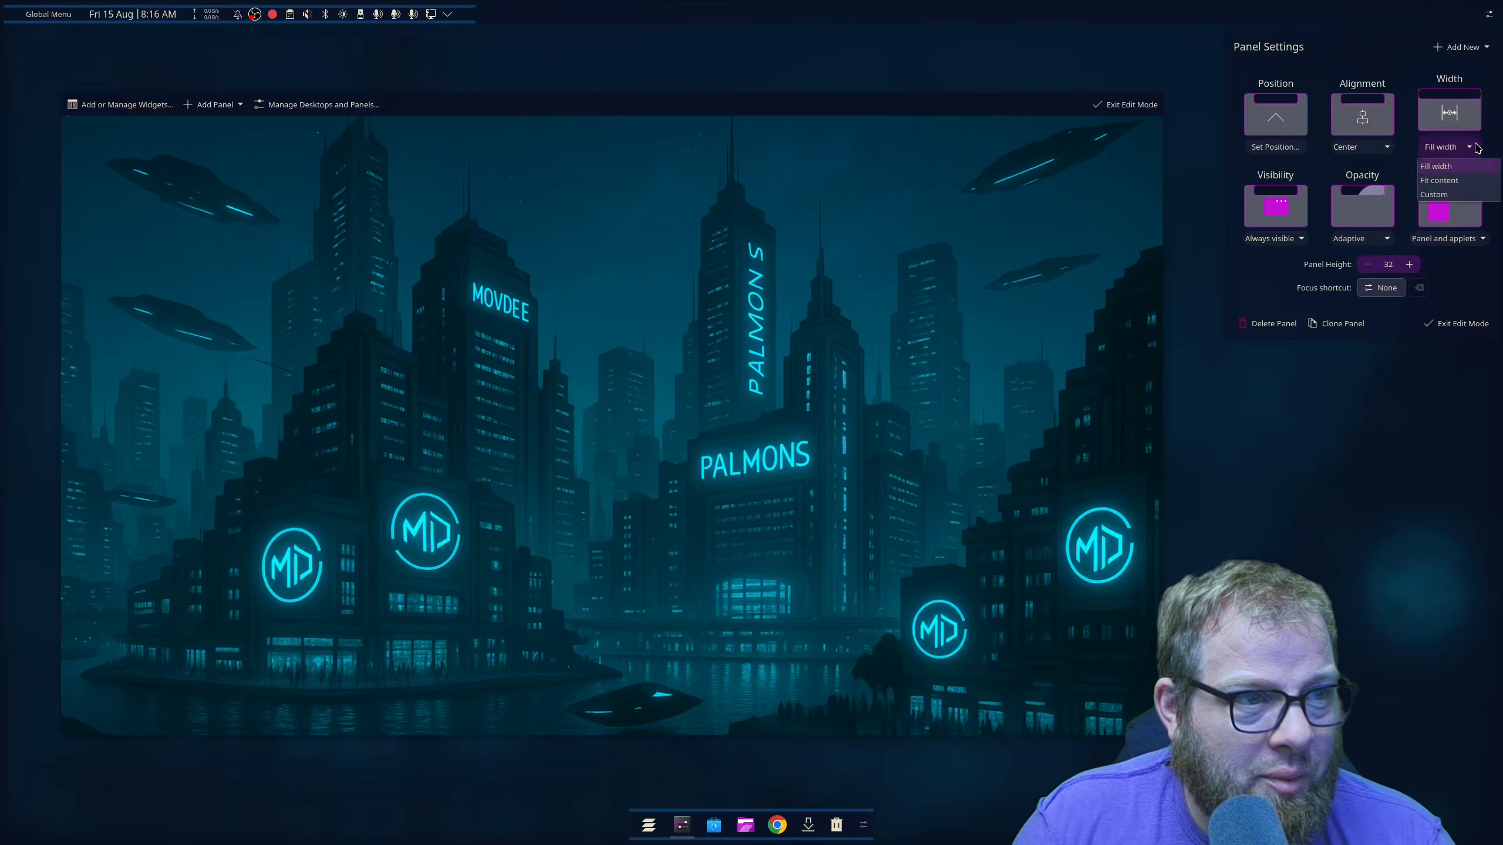
left_click(1462, 181)
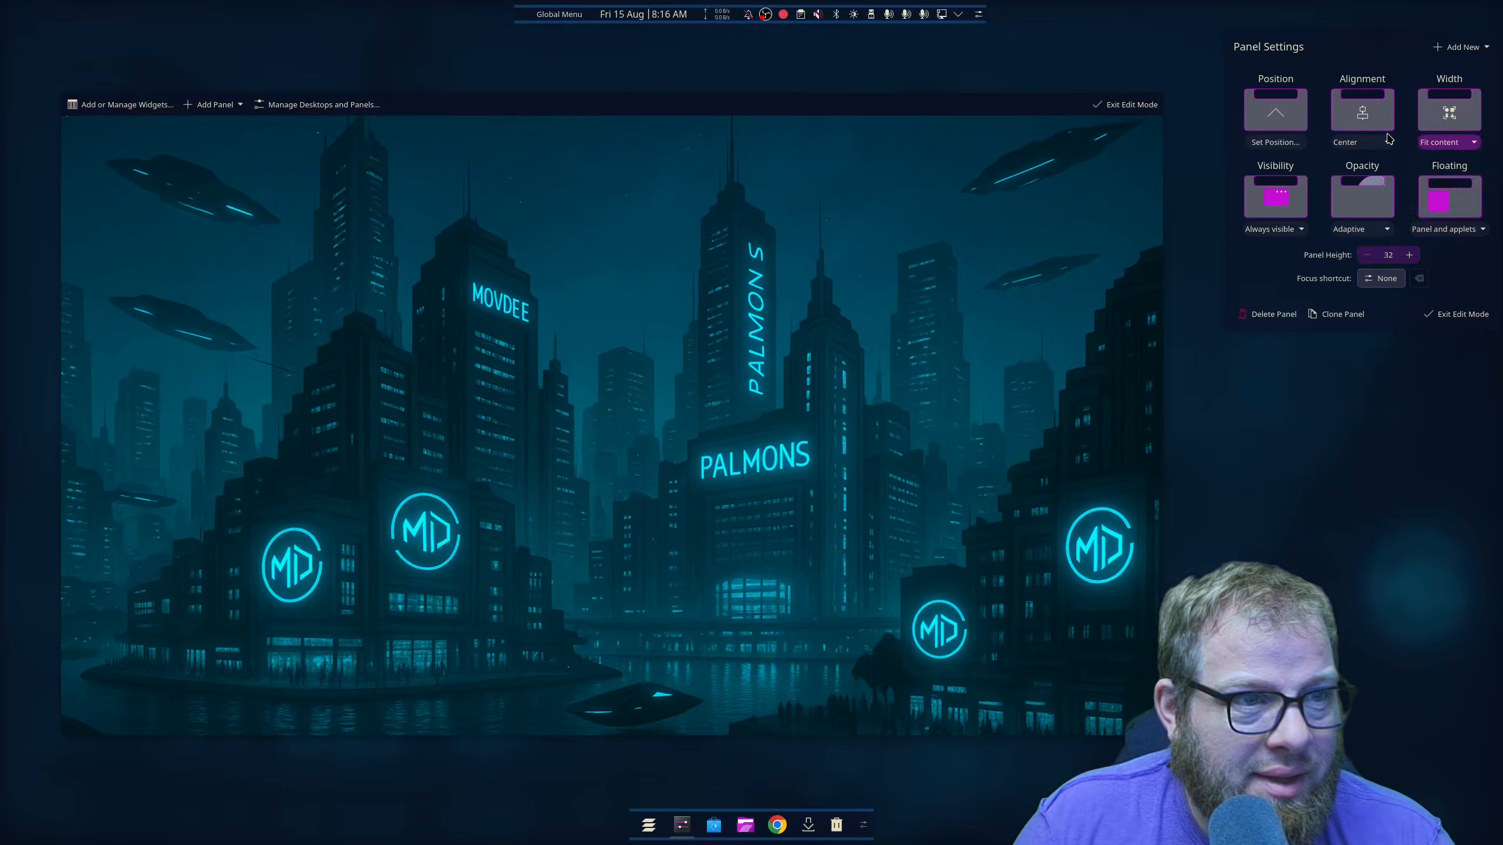
left_click(1368, 142)
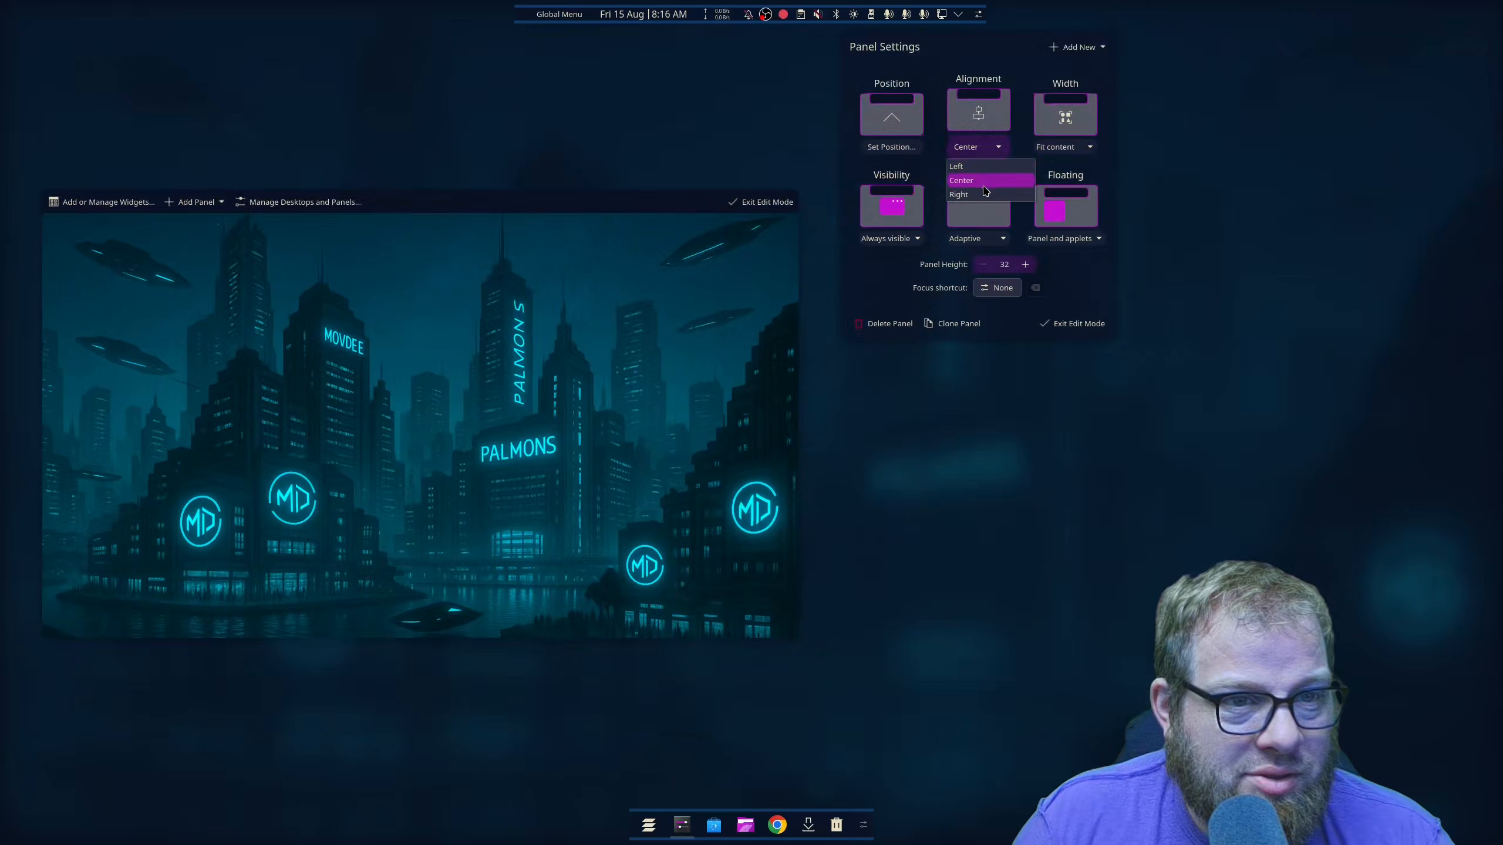
left_click(982, 195)
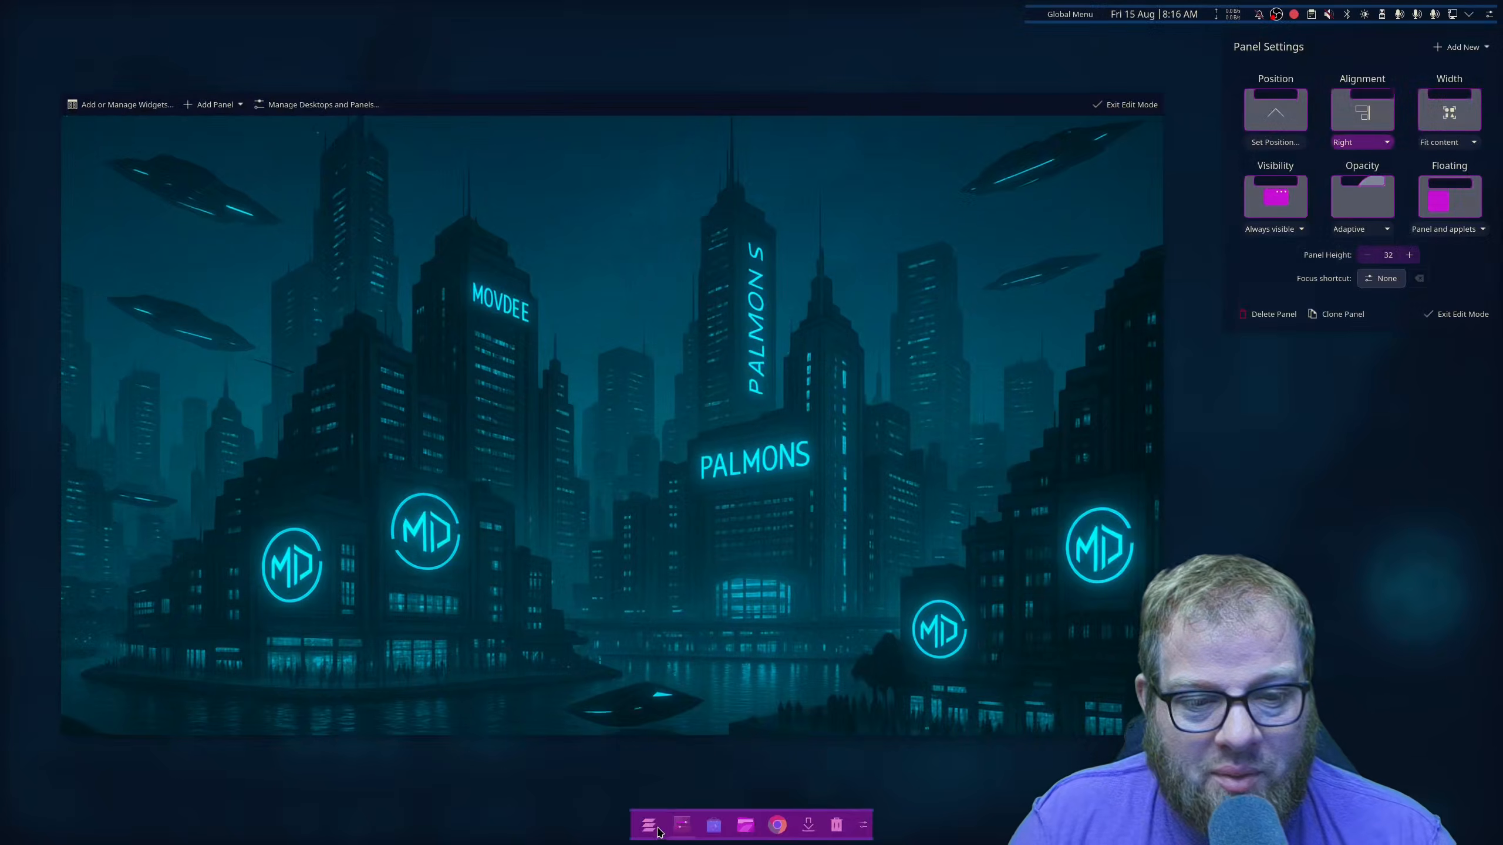
Remove the Global Menu from the top panel and the Overview widget from the bottom panel
left_click(698, 834)
mouse_move(681, 826)
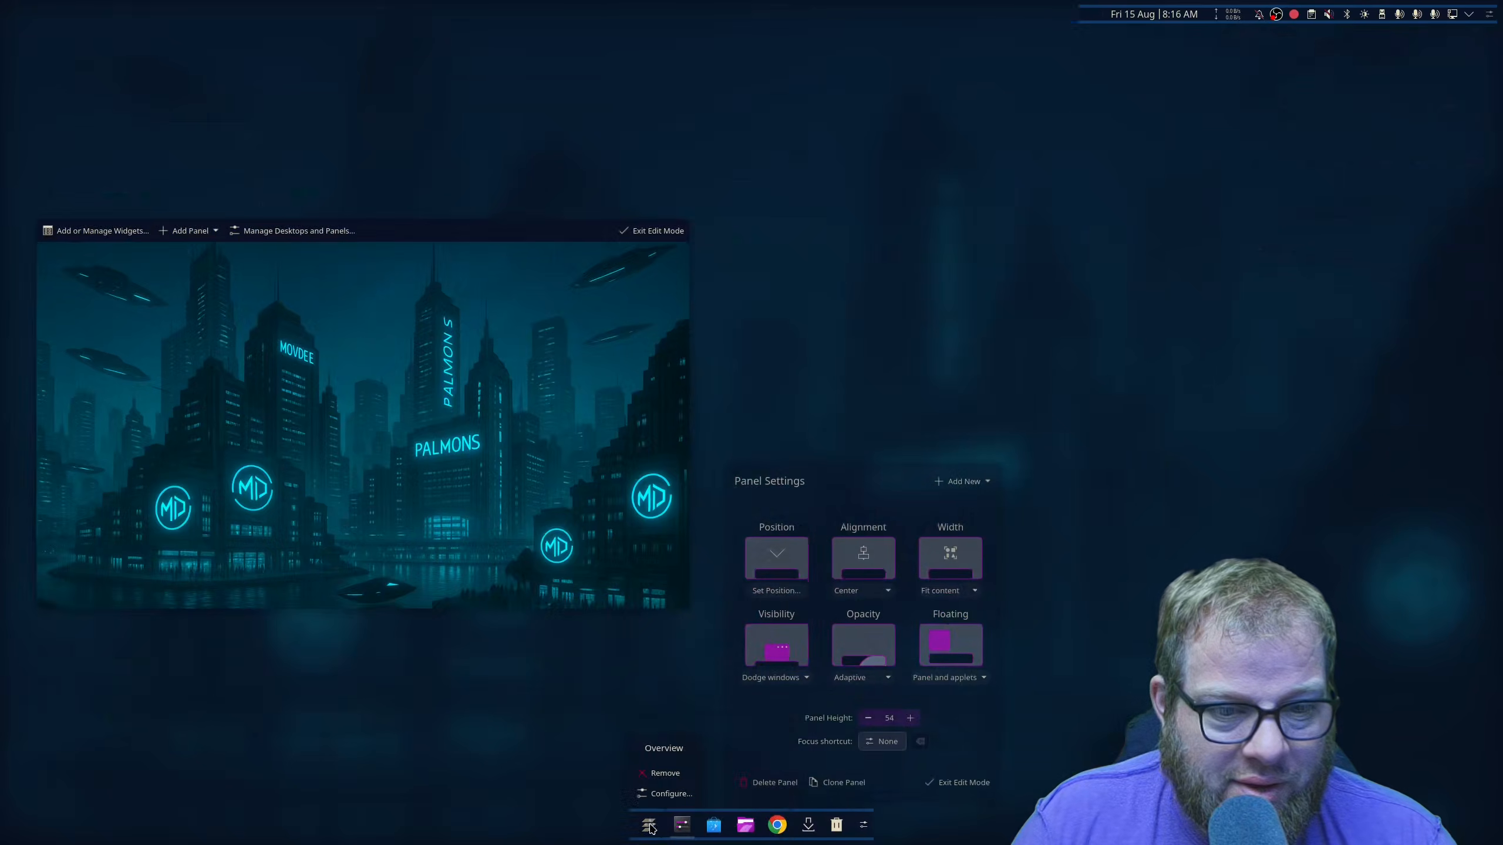
left_click(656, 774)
mouse_move(748, 833)
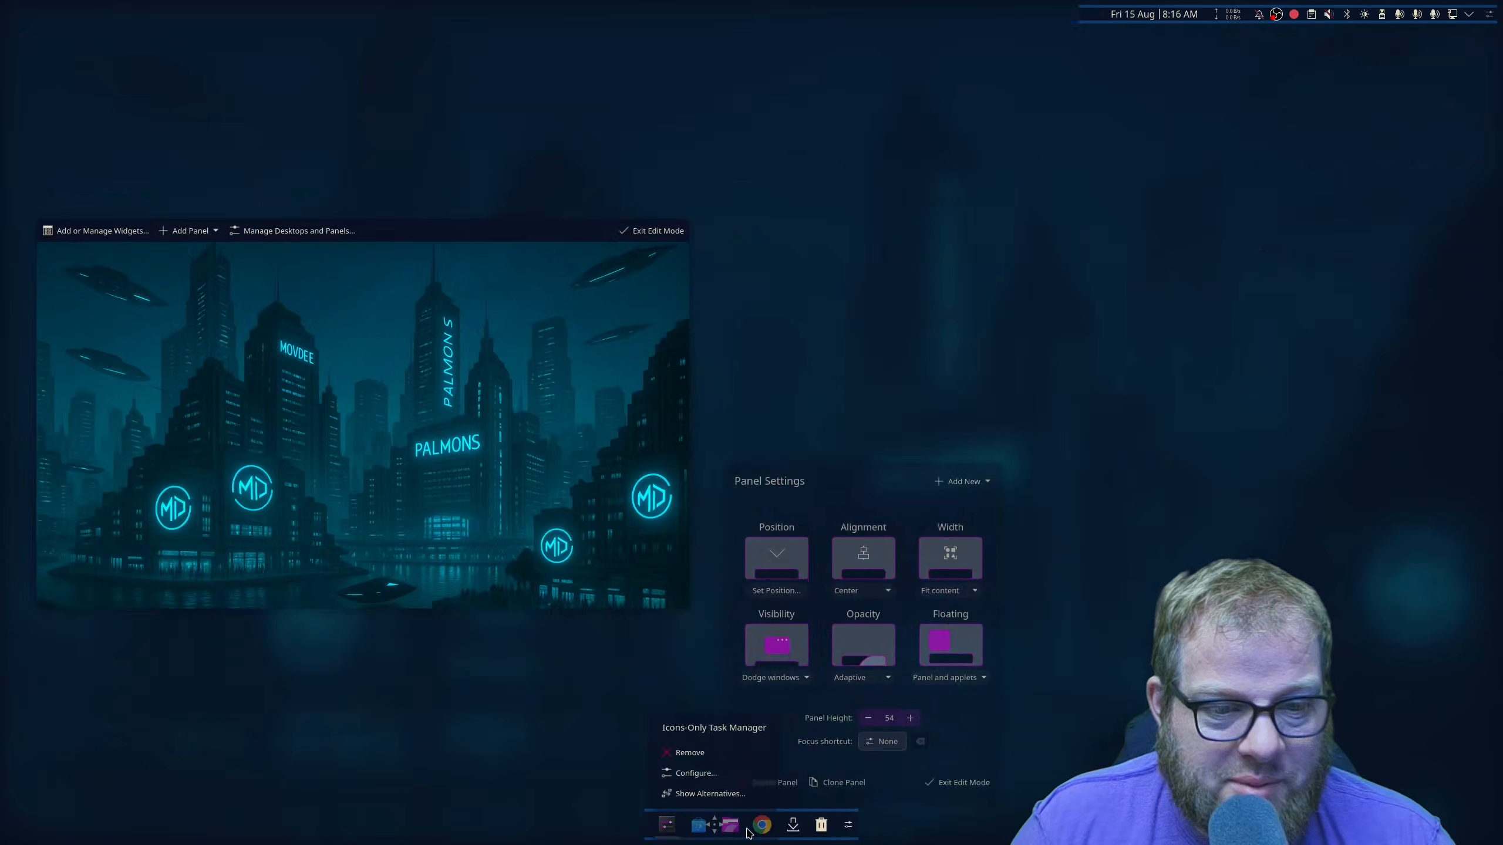
Add an application launcher widget to the bottom panel and move it to the start, before the task manager
left_click(971, 482)
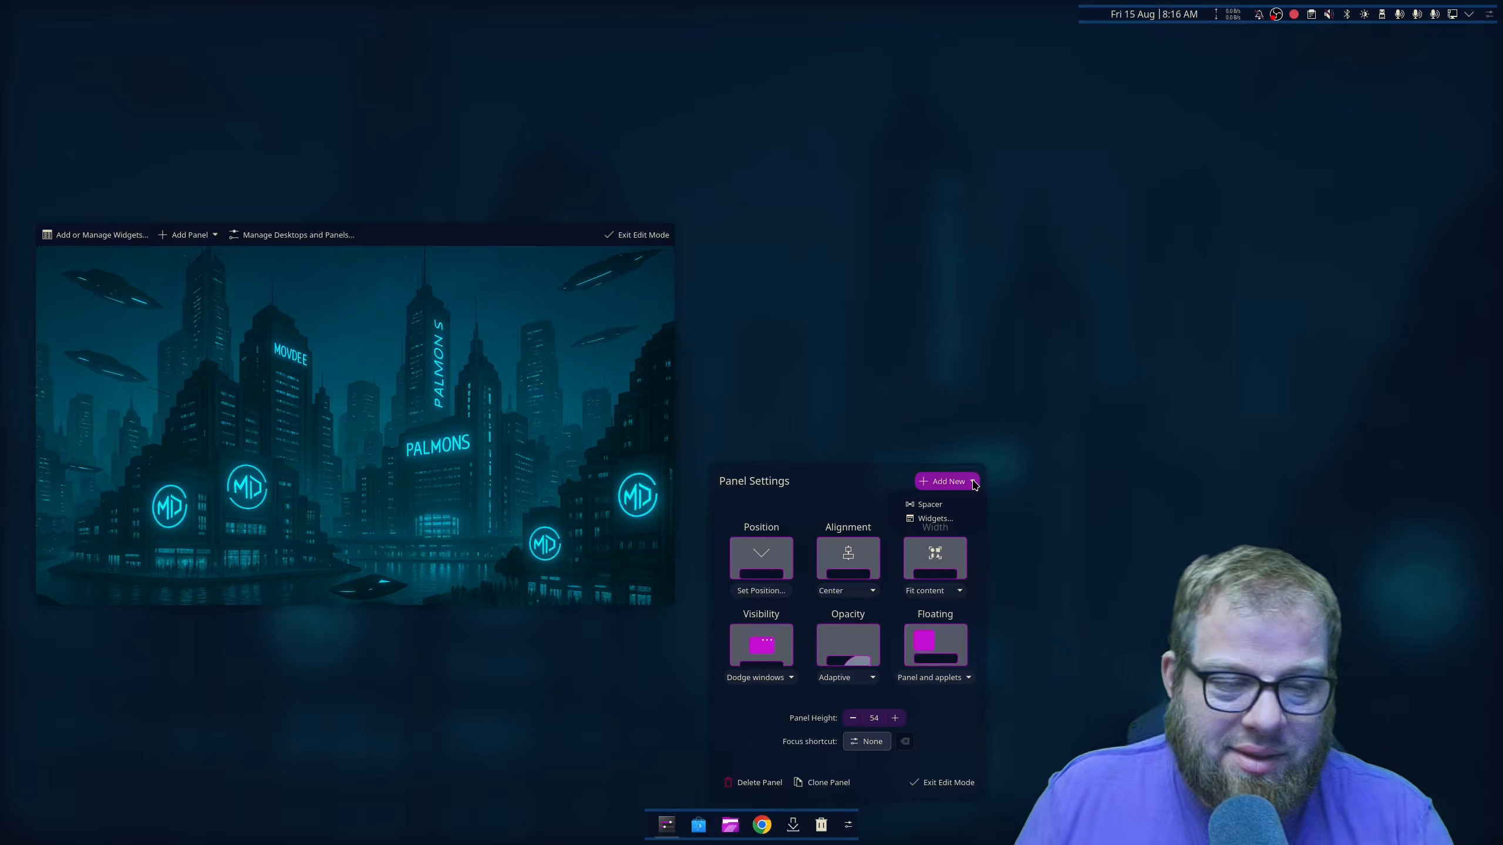
left_click(940, 521)
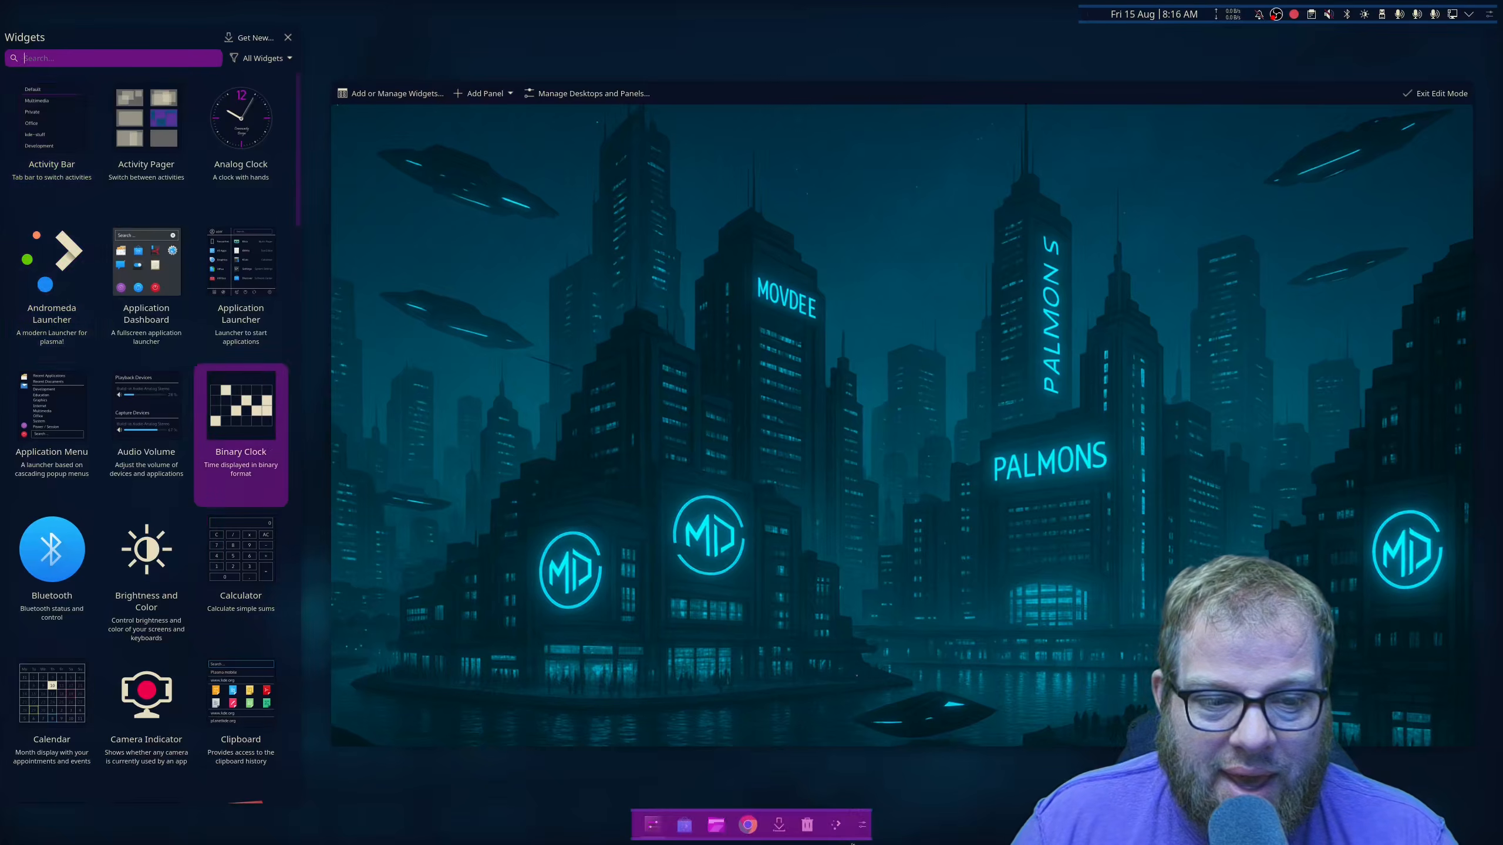
left_click(824, 832)
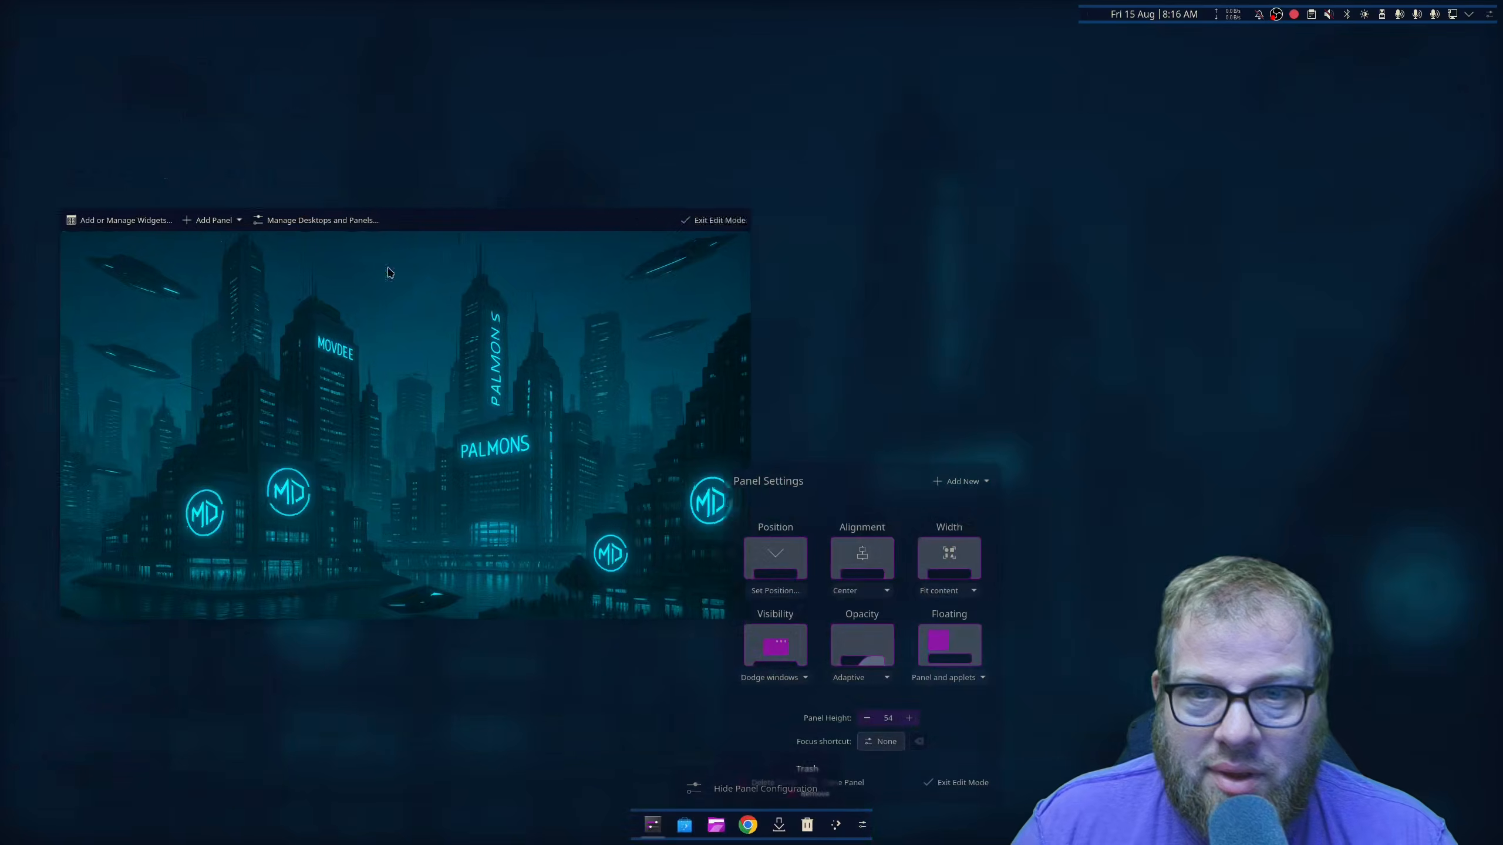
left_click_drag(836, 830, 650, 828)
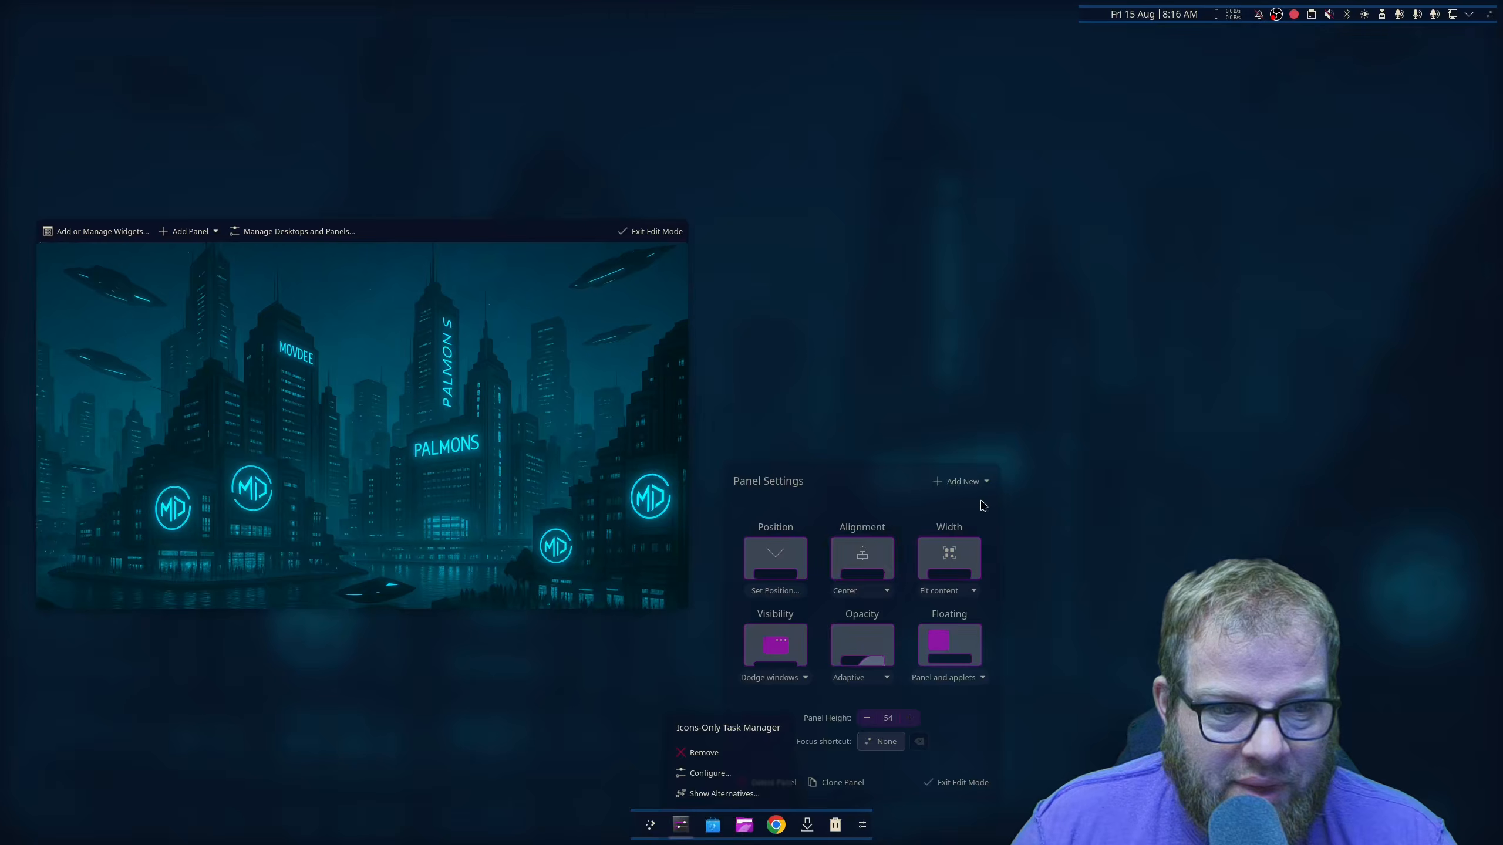
Add a spacer without flexible size to the bottom panel, place it between the launcher and the task manager, and leave edit mode
left_click(985, 482)
left_click(982, 504)
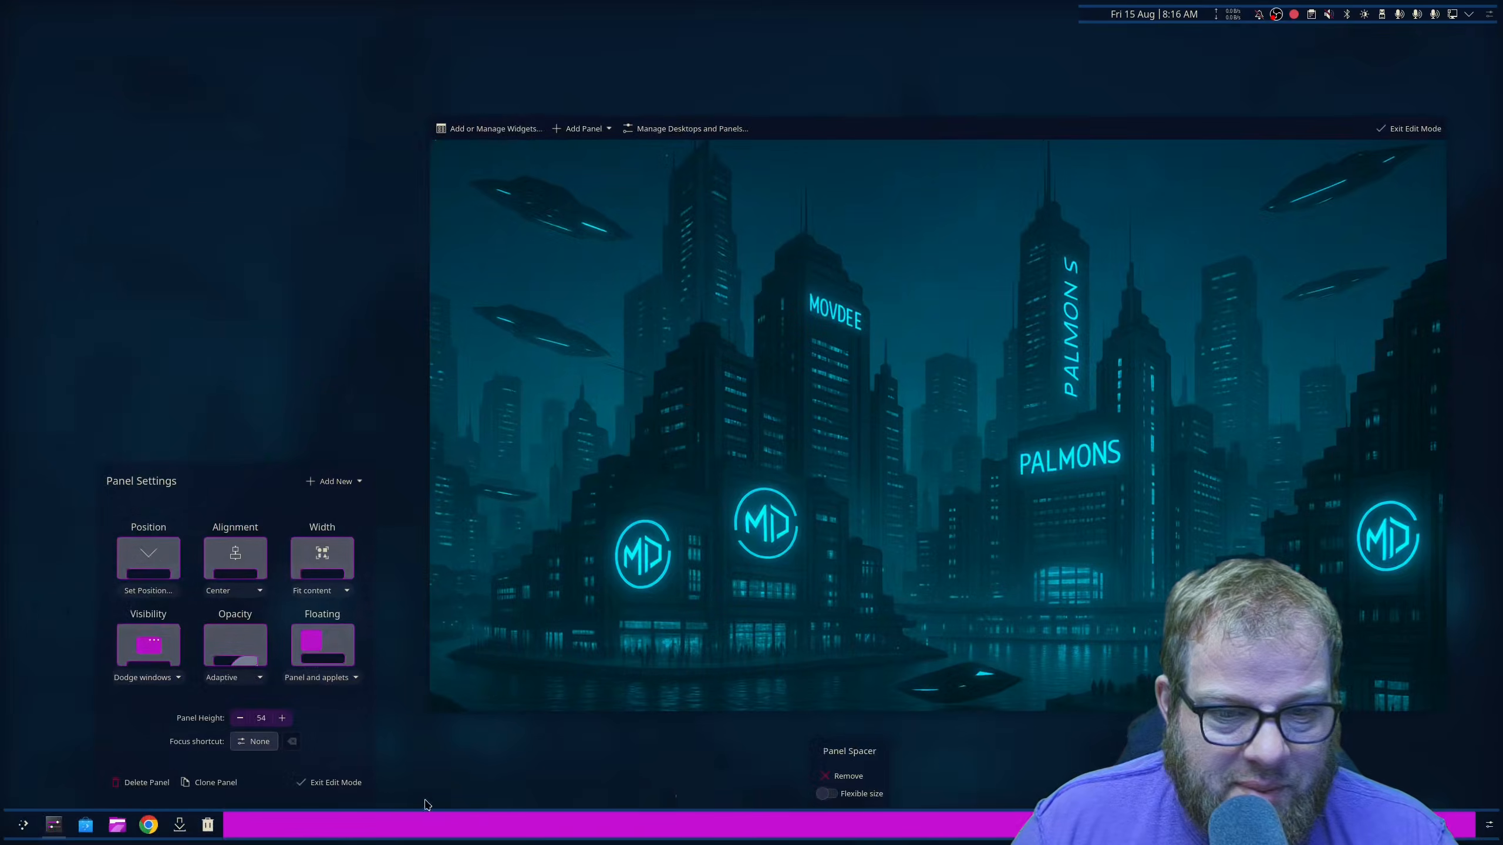
left_click(828, 794)
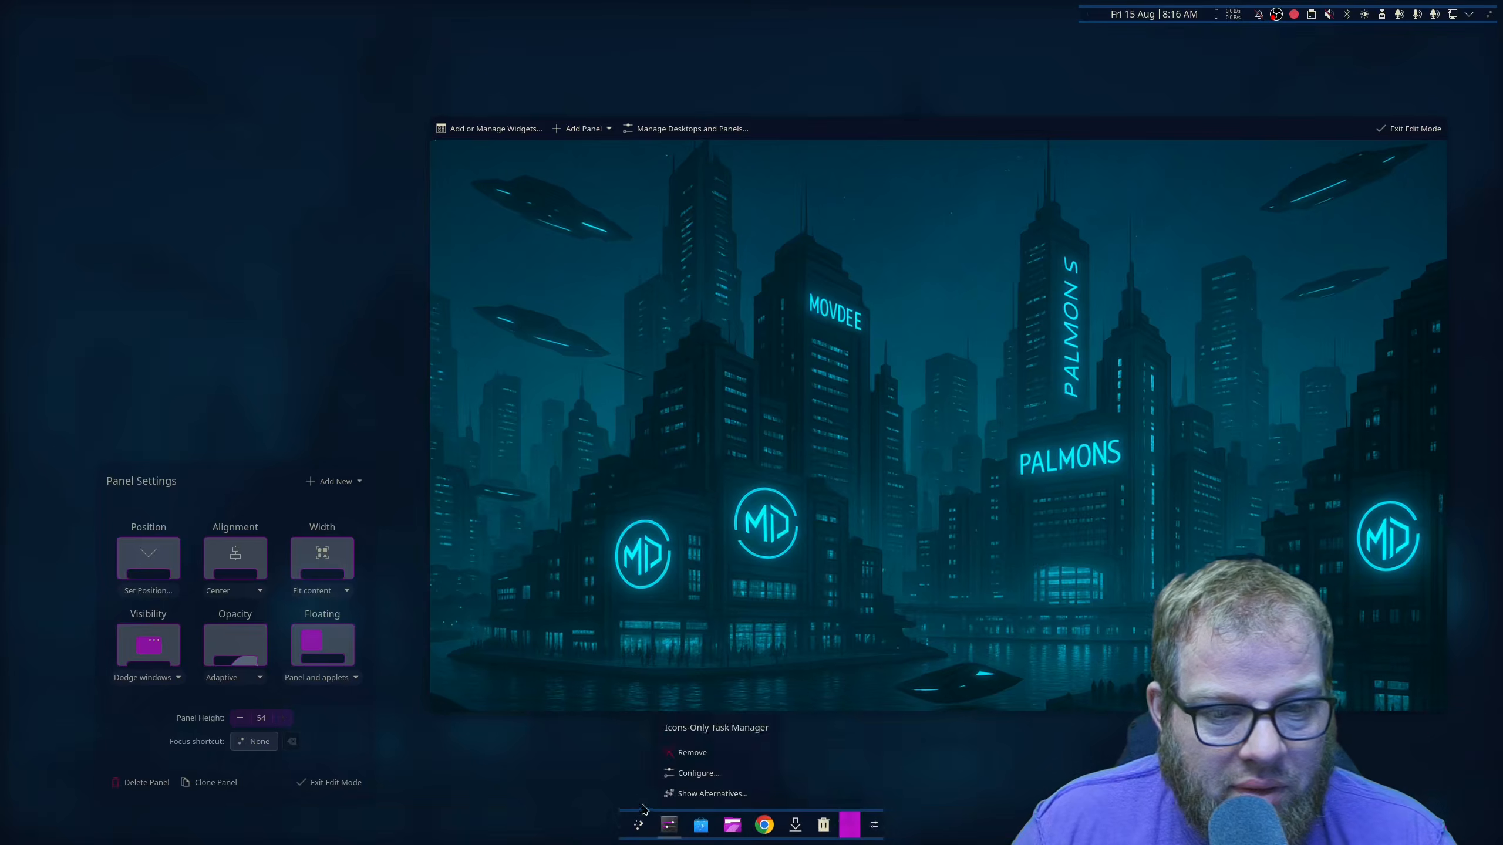
left_click_drag(849, 829, 663, 832)
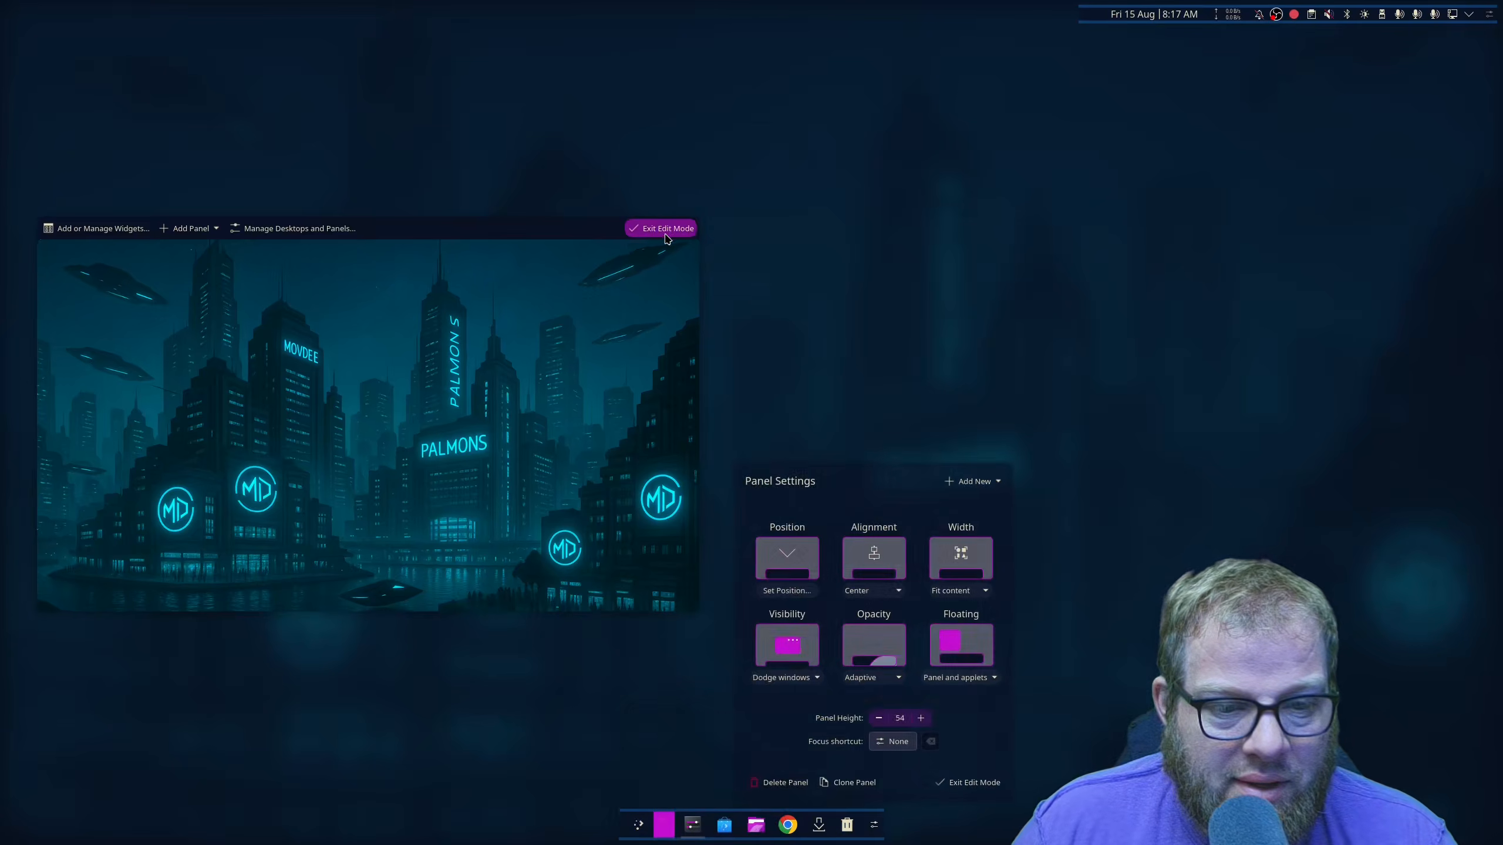
left_click(667, 231)
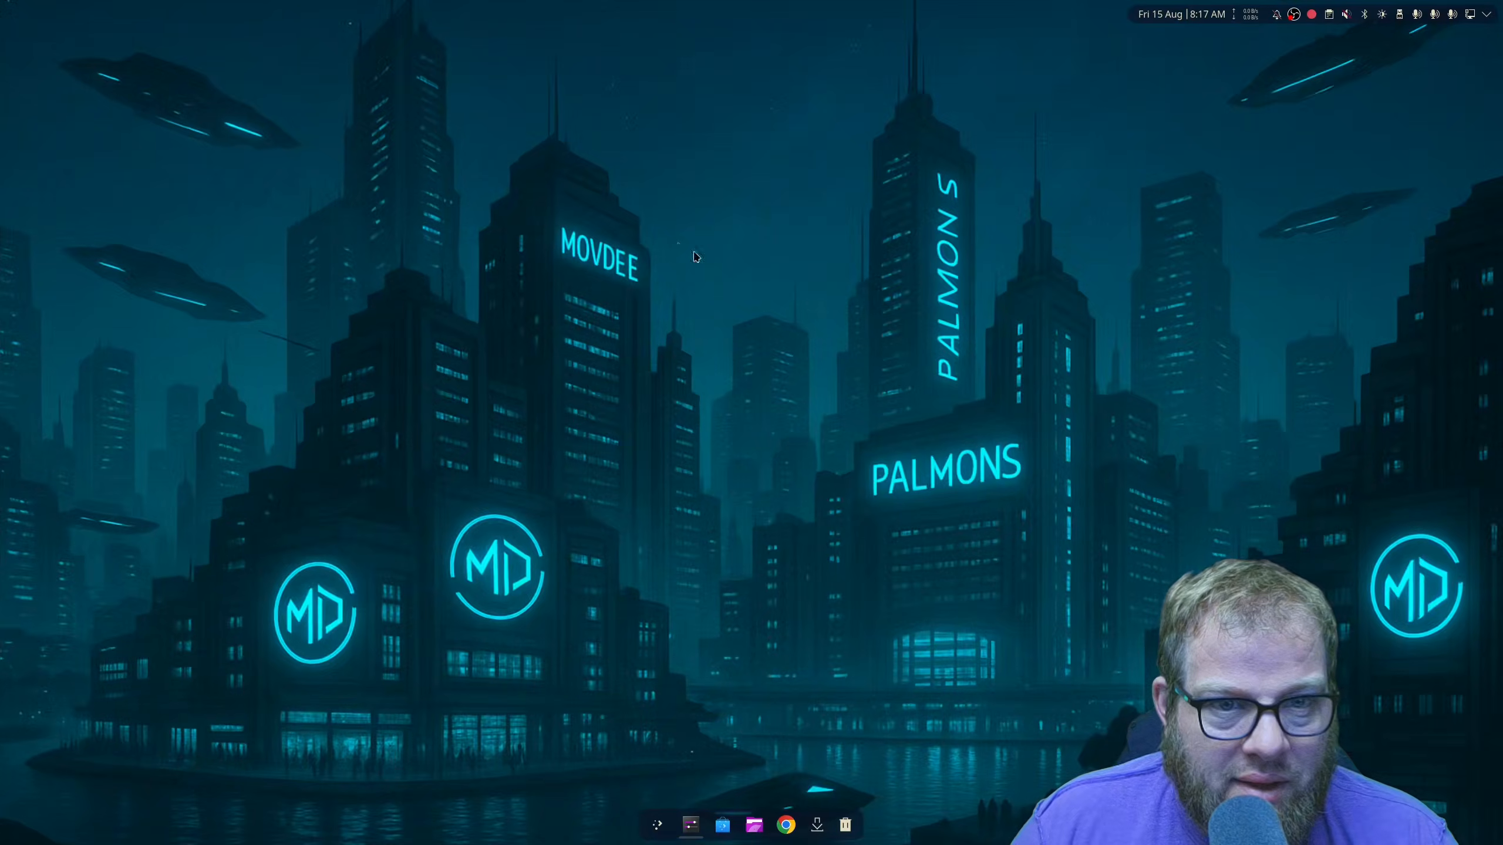
Open and close the application launcher on the bottom dock to check where its menu appears
left_click(658, 826)
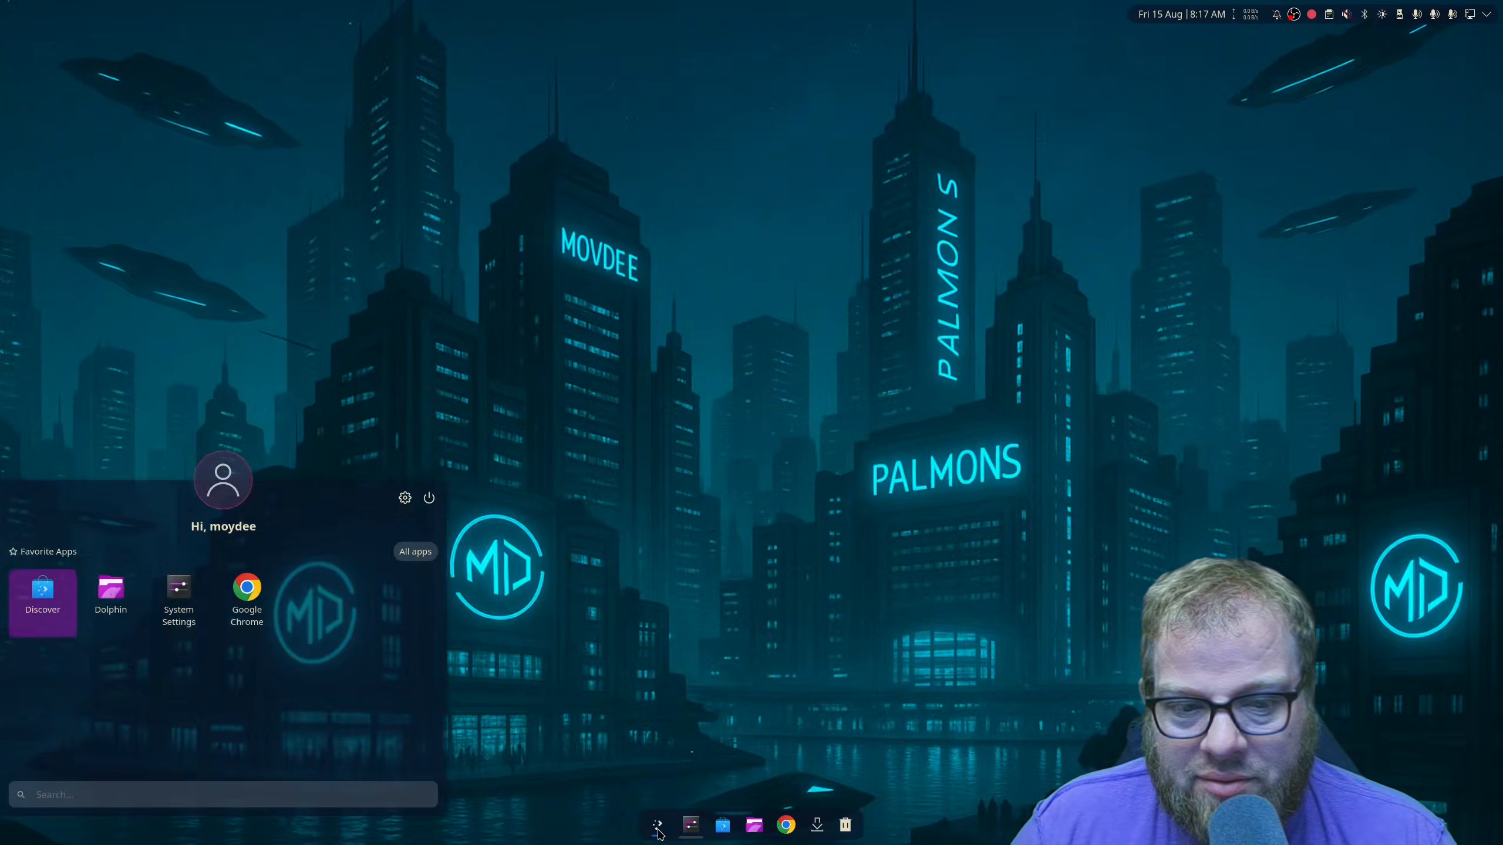
left_click(659, 827)
left_click(659, 828)
left_click(659, 827)
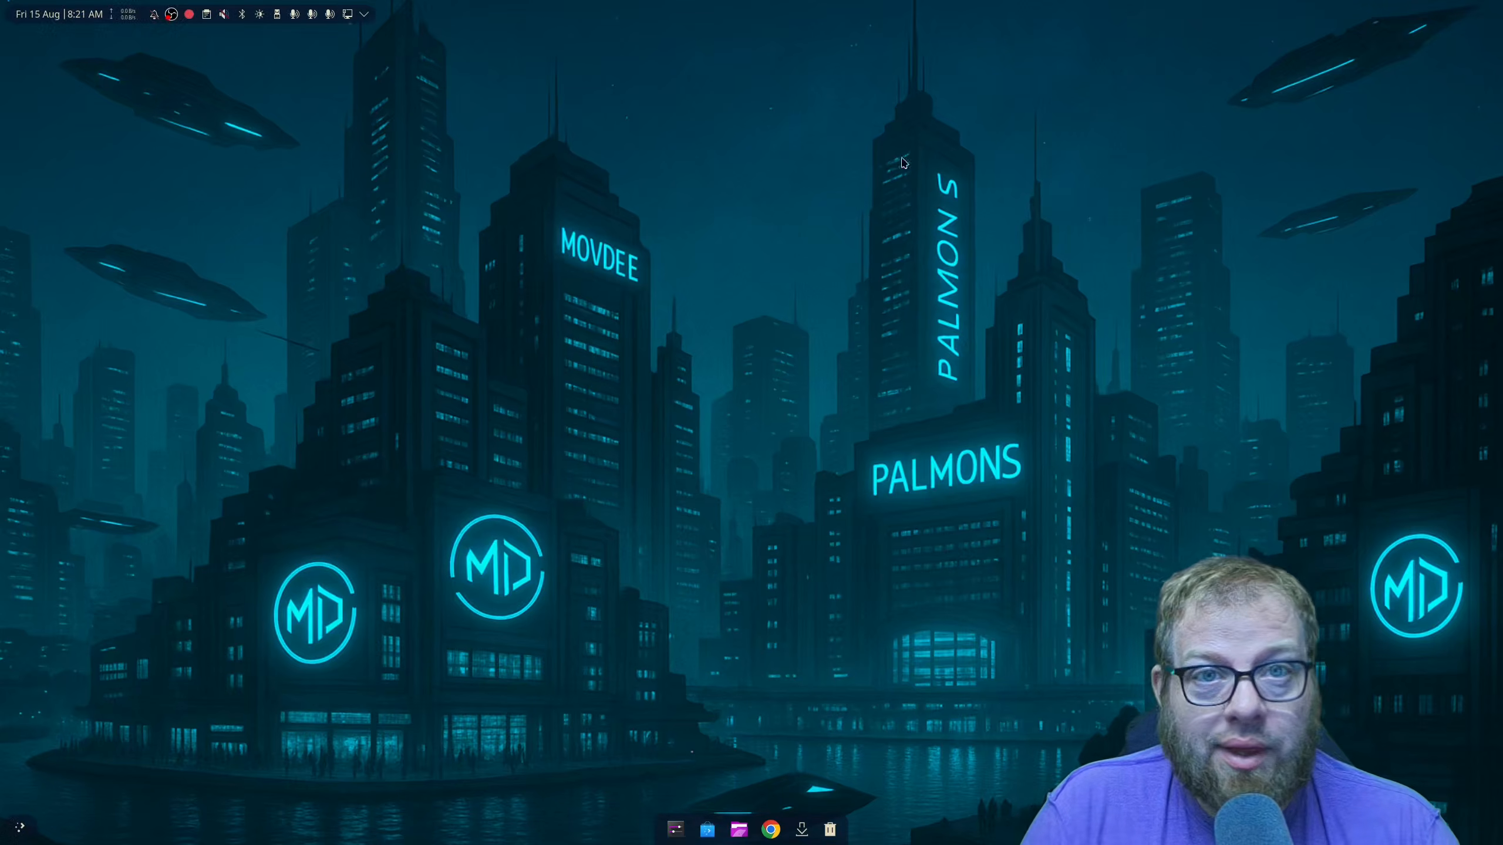
Check the menu of the application launcher in its separate corner panel and close it again
left_click(28, 827)
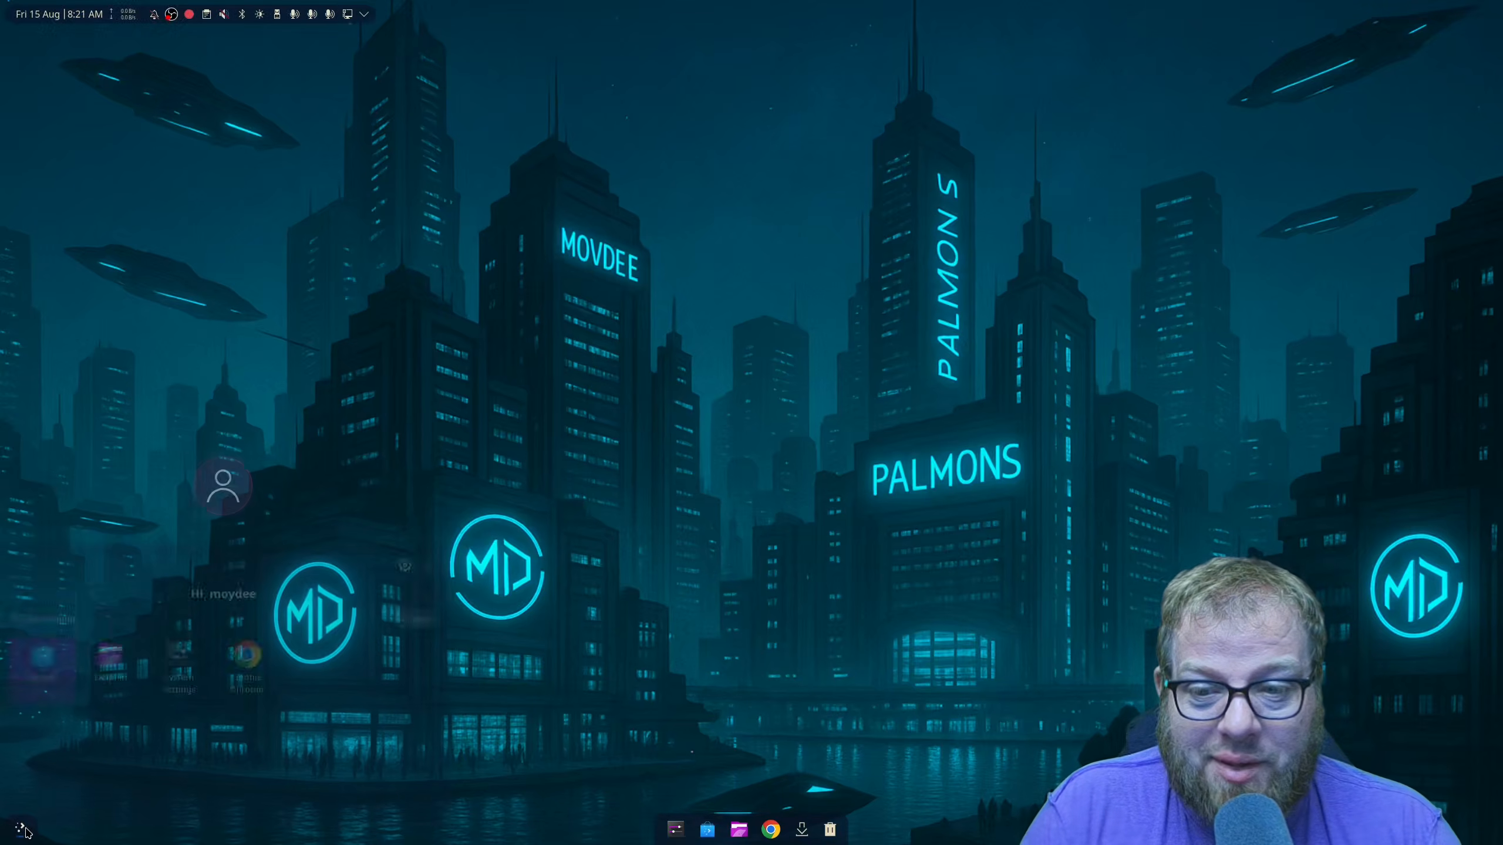
left_click(534, 586)
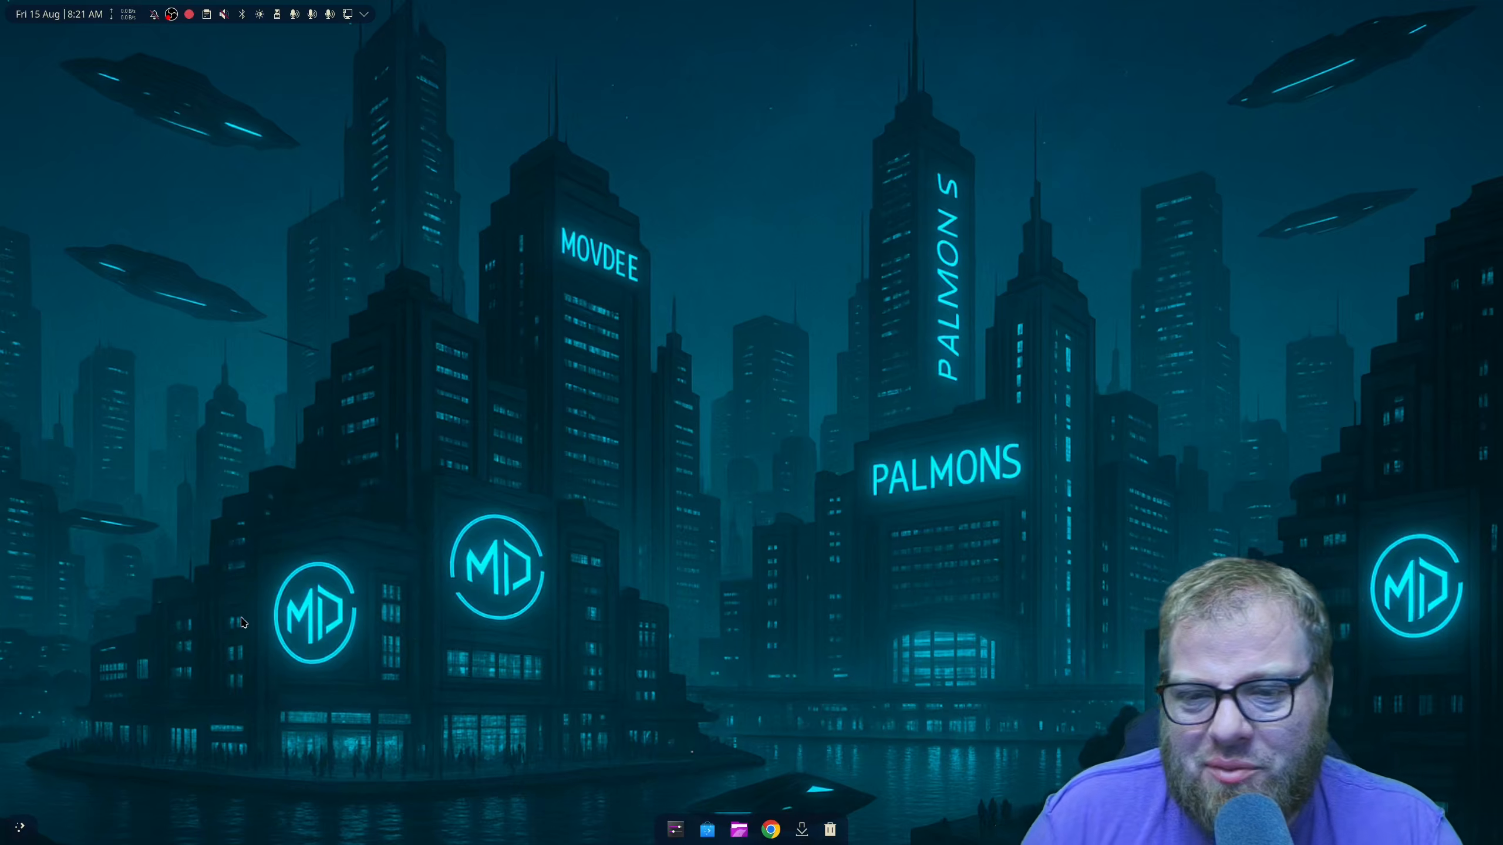
left_click(20, 829)
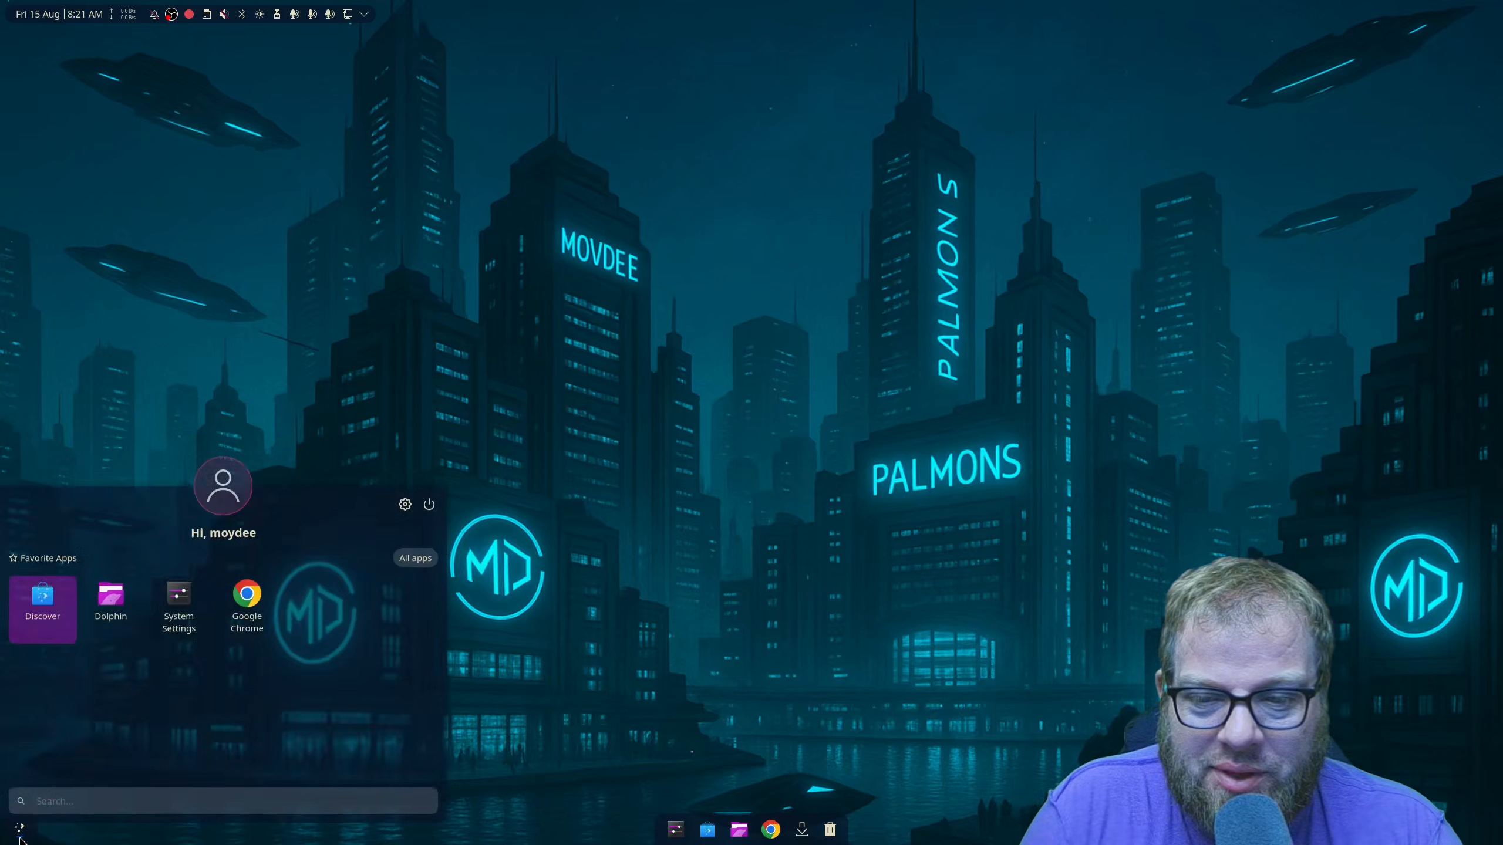
left_click(22, 839)
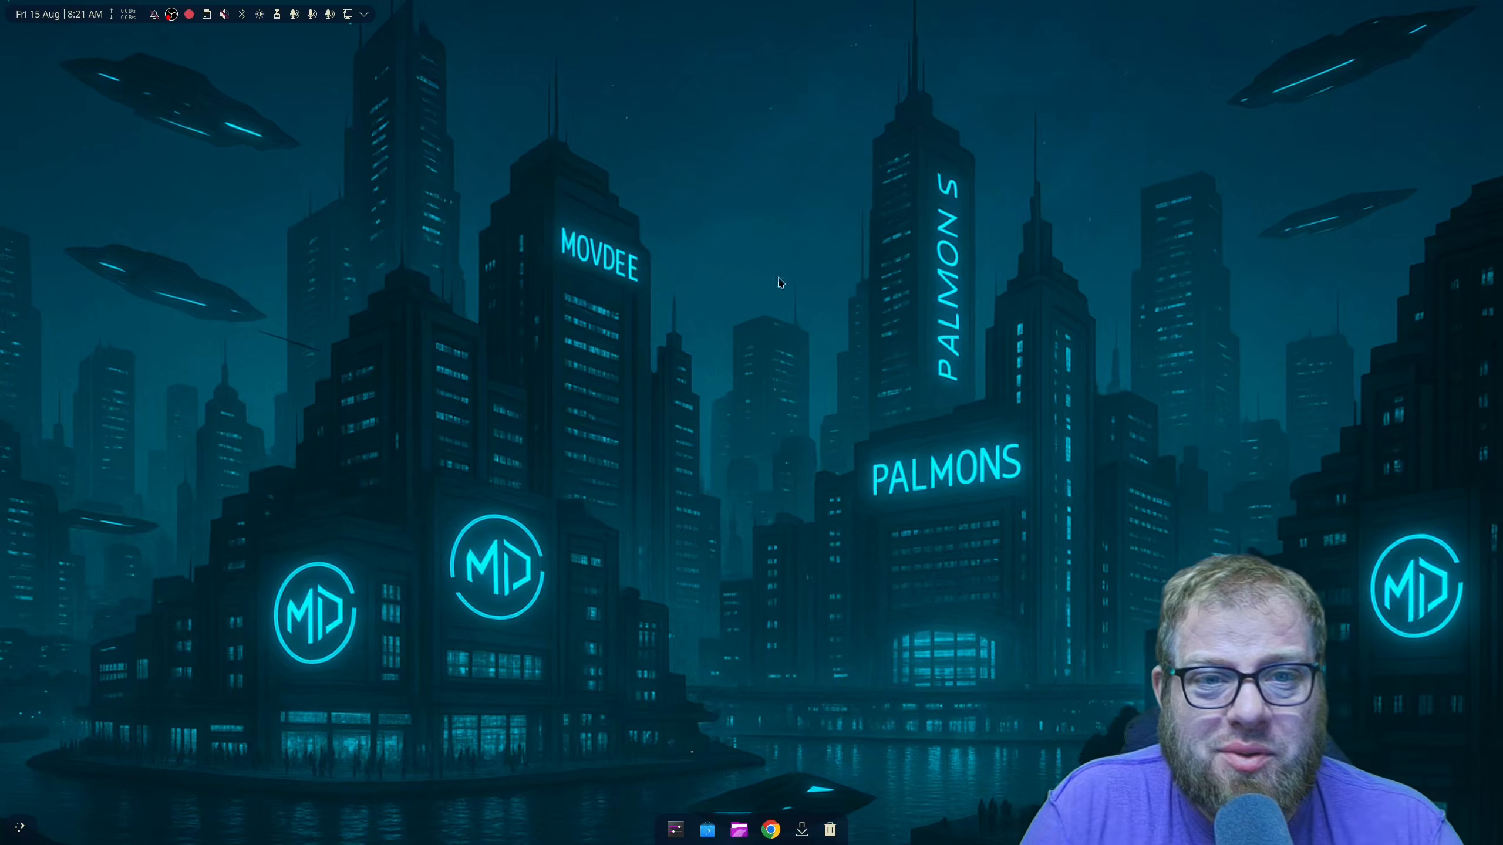
Enter panel edit mode and add a new empty panel at the left edge of the screen
right_click(794, 728)
mouse_move(857, 736)
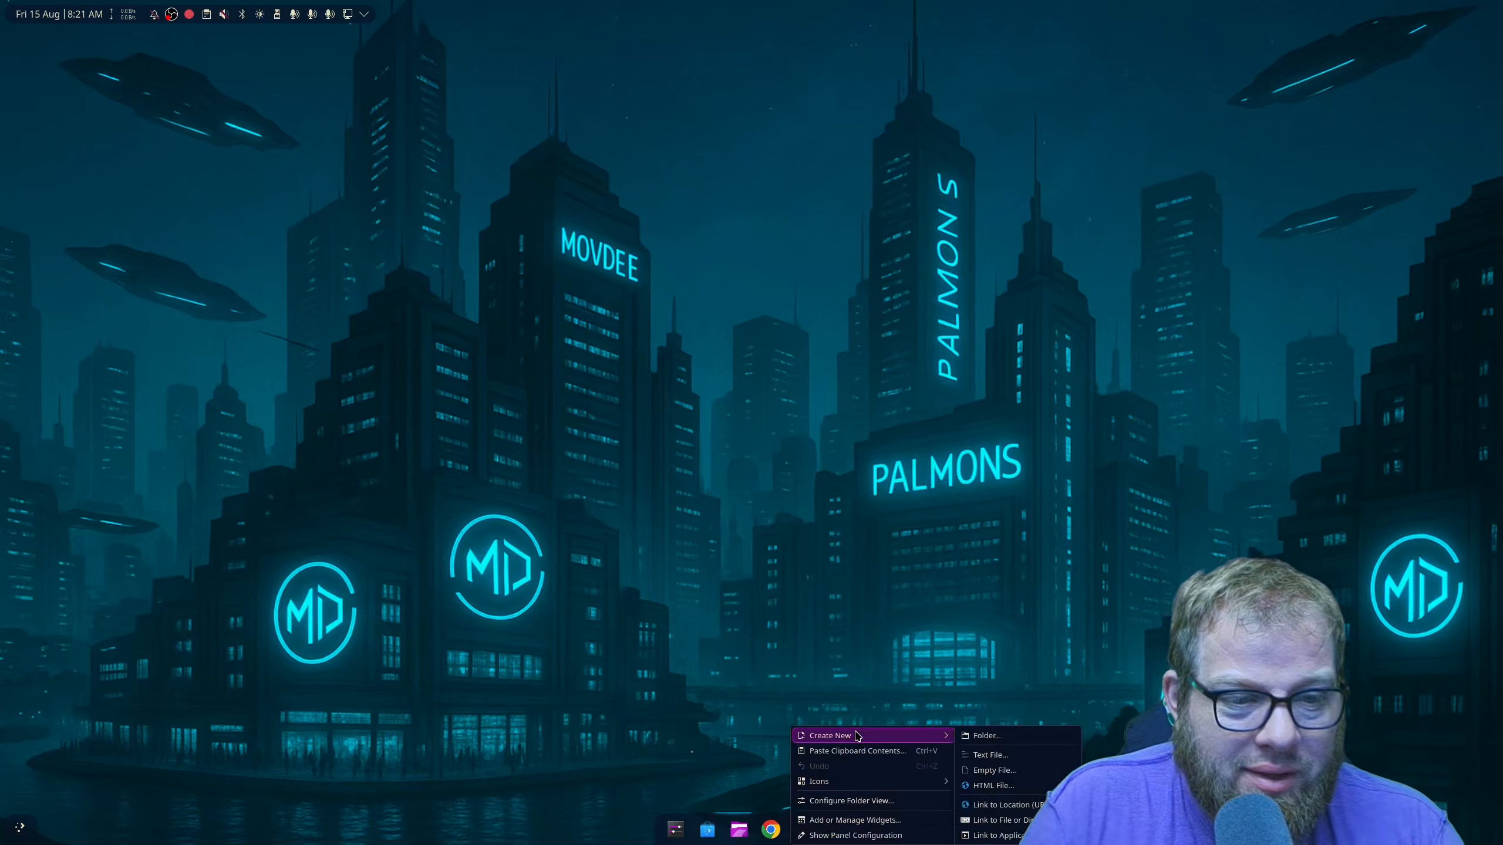
left_click(855, 835)
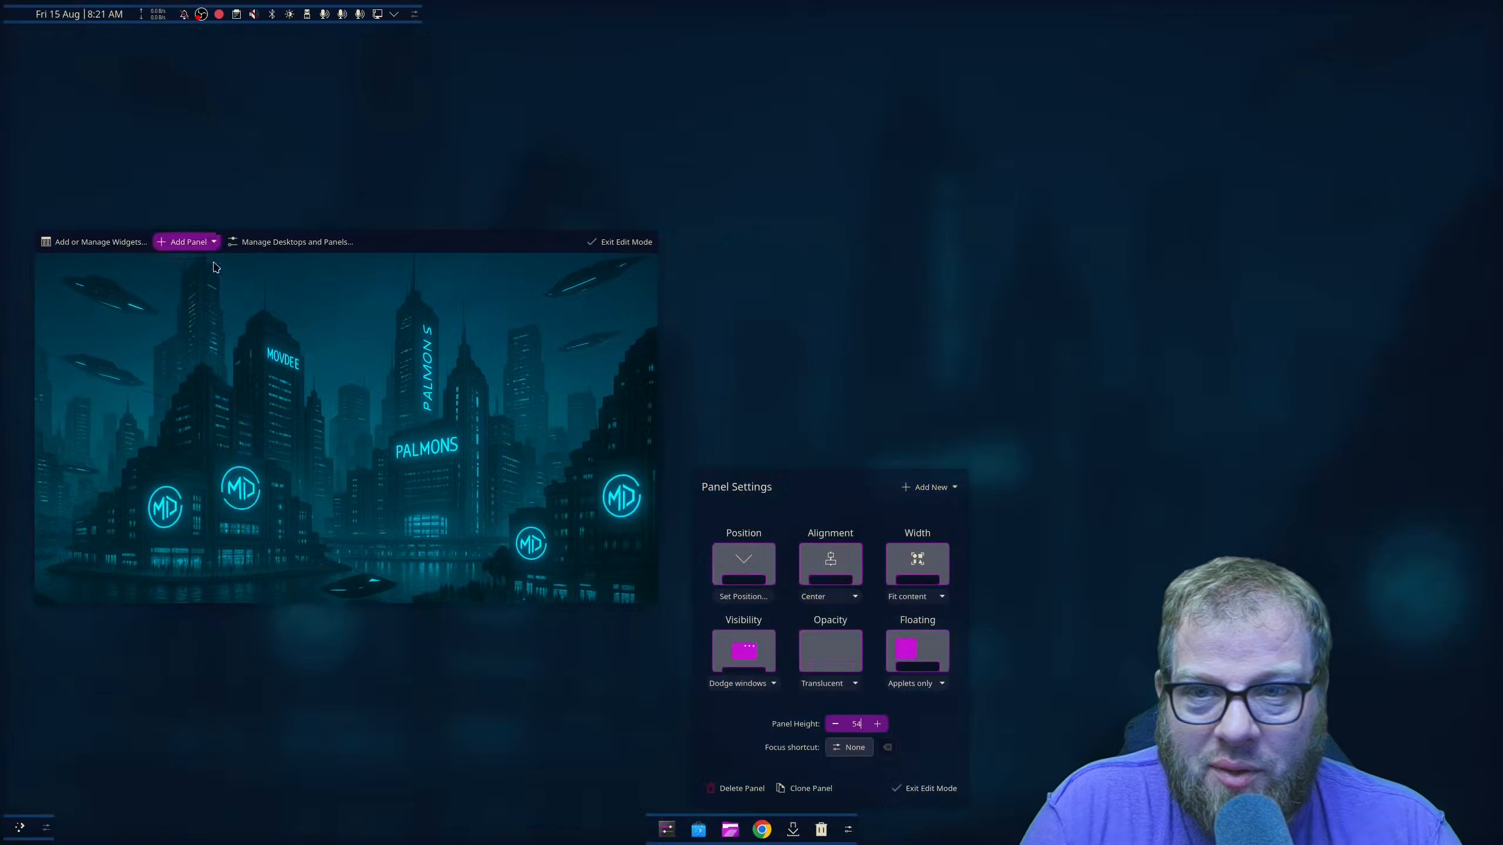
left_click(190, 241)
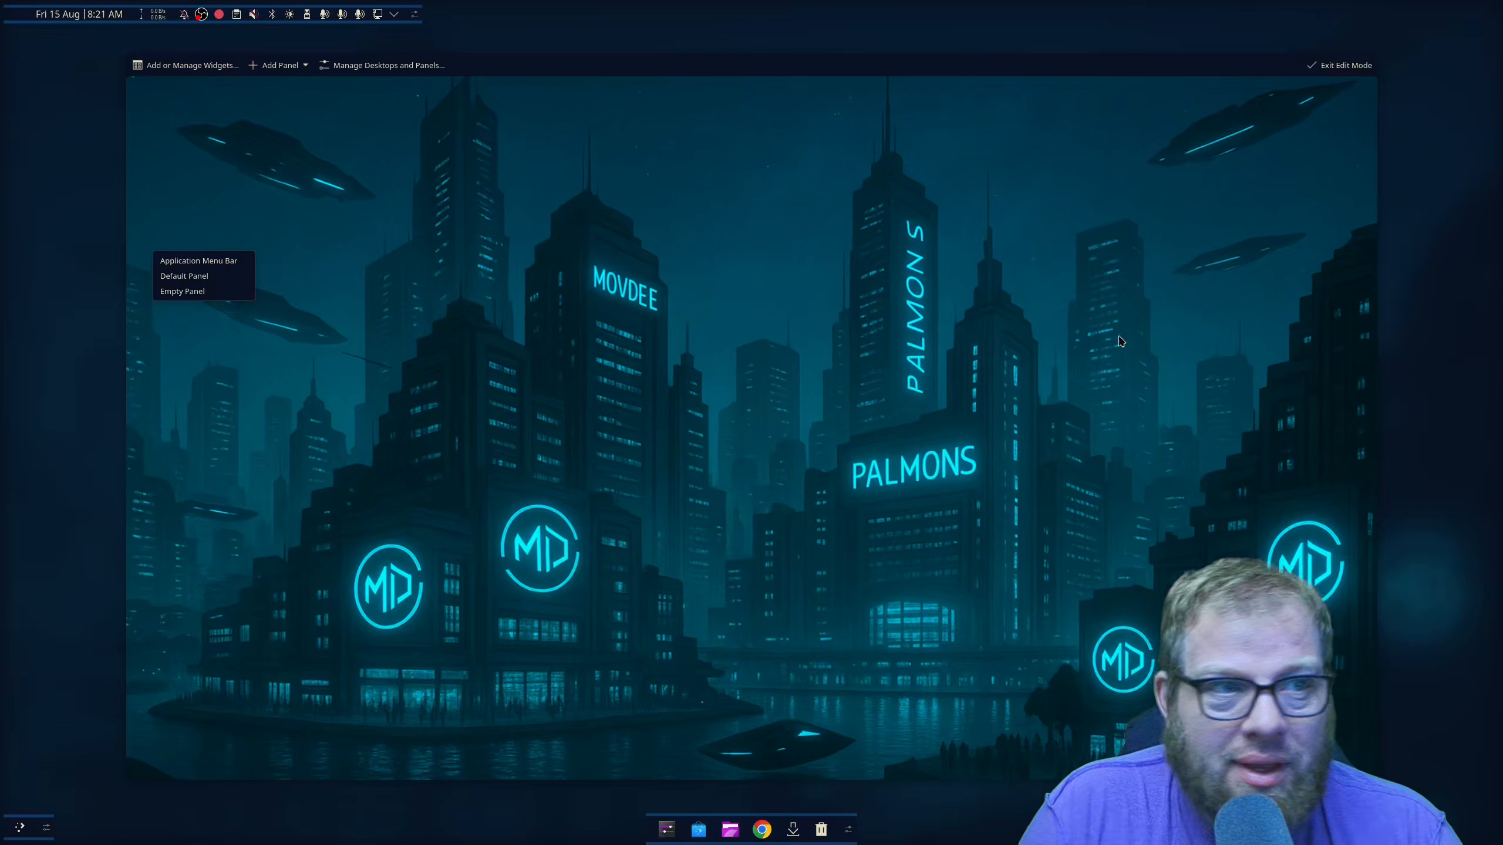
left_click(174, 296)
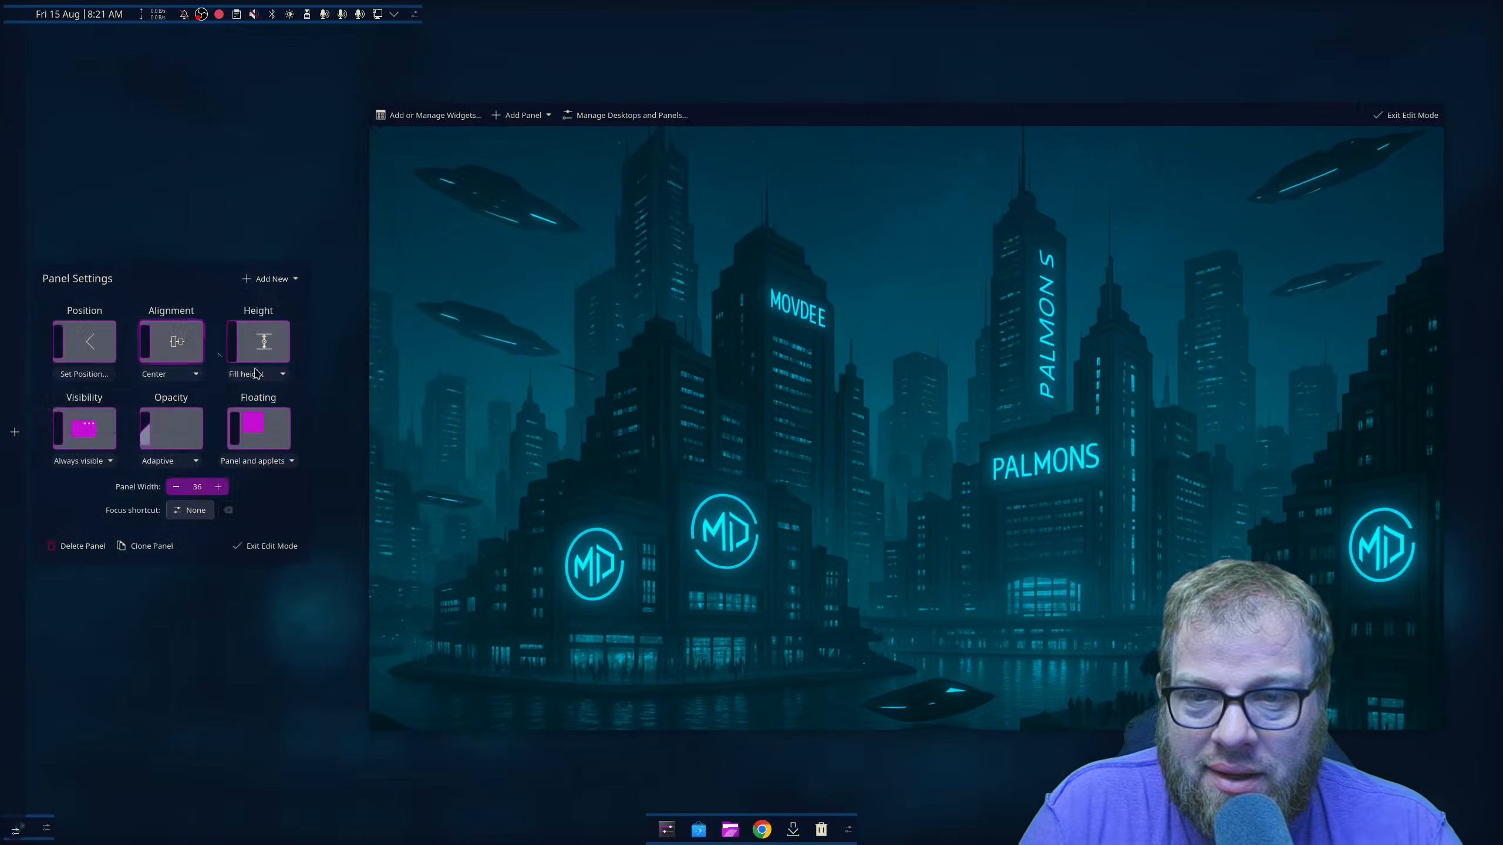
Add the Andromeda Launcher widget to the new left-edge panel and close the widget list
left_click(270, 278)
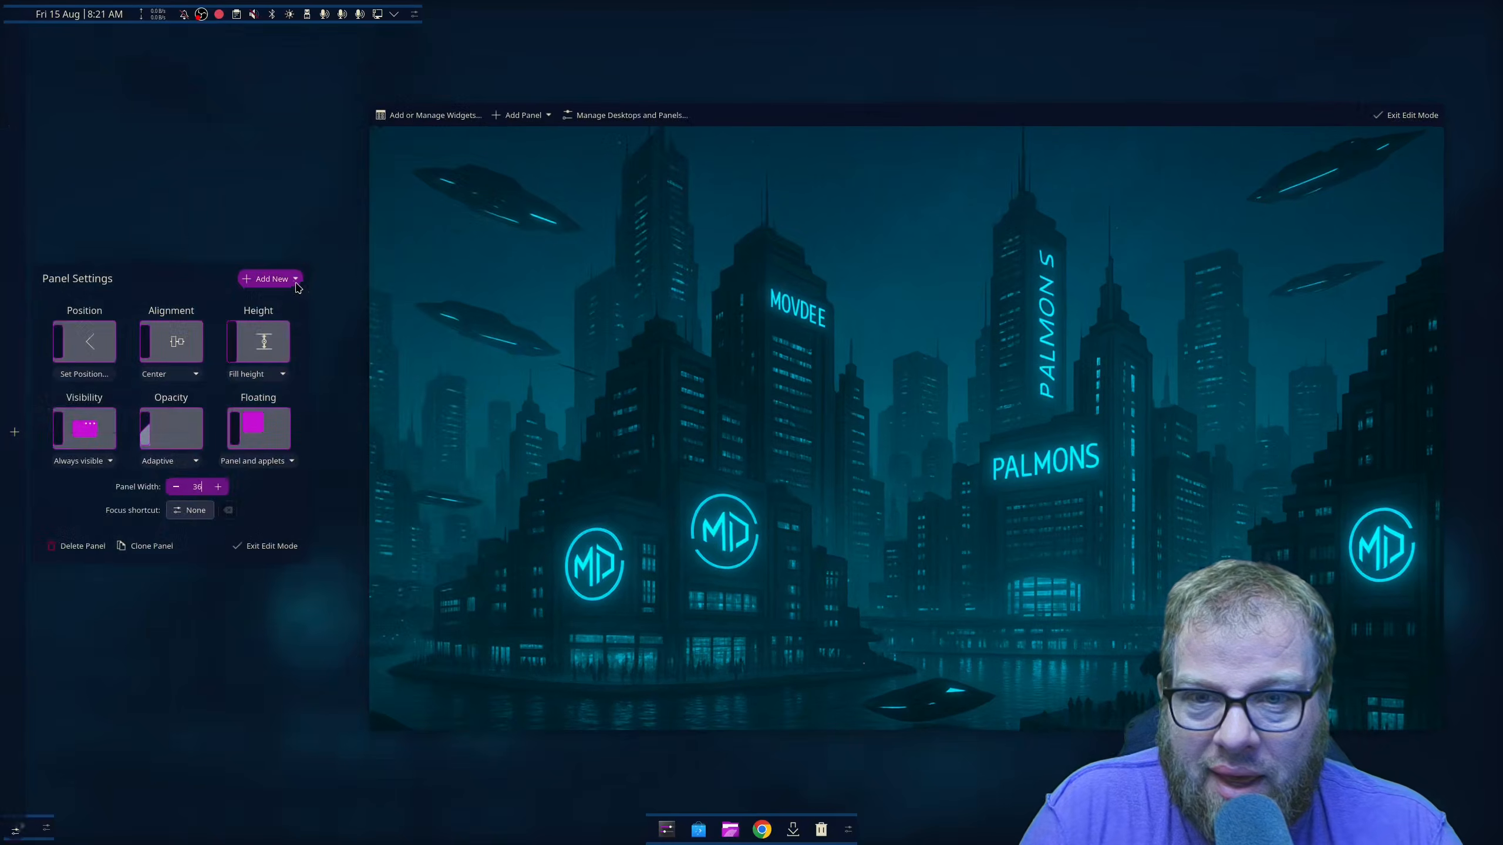
left_click(272, 318)
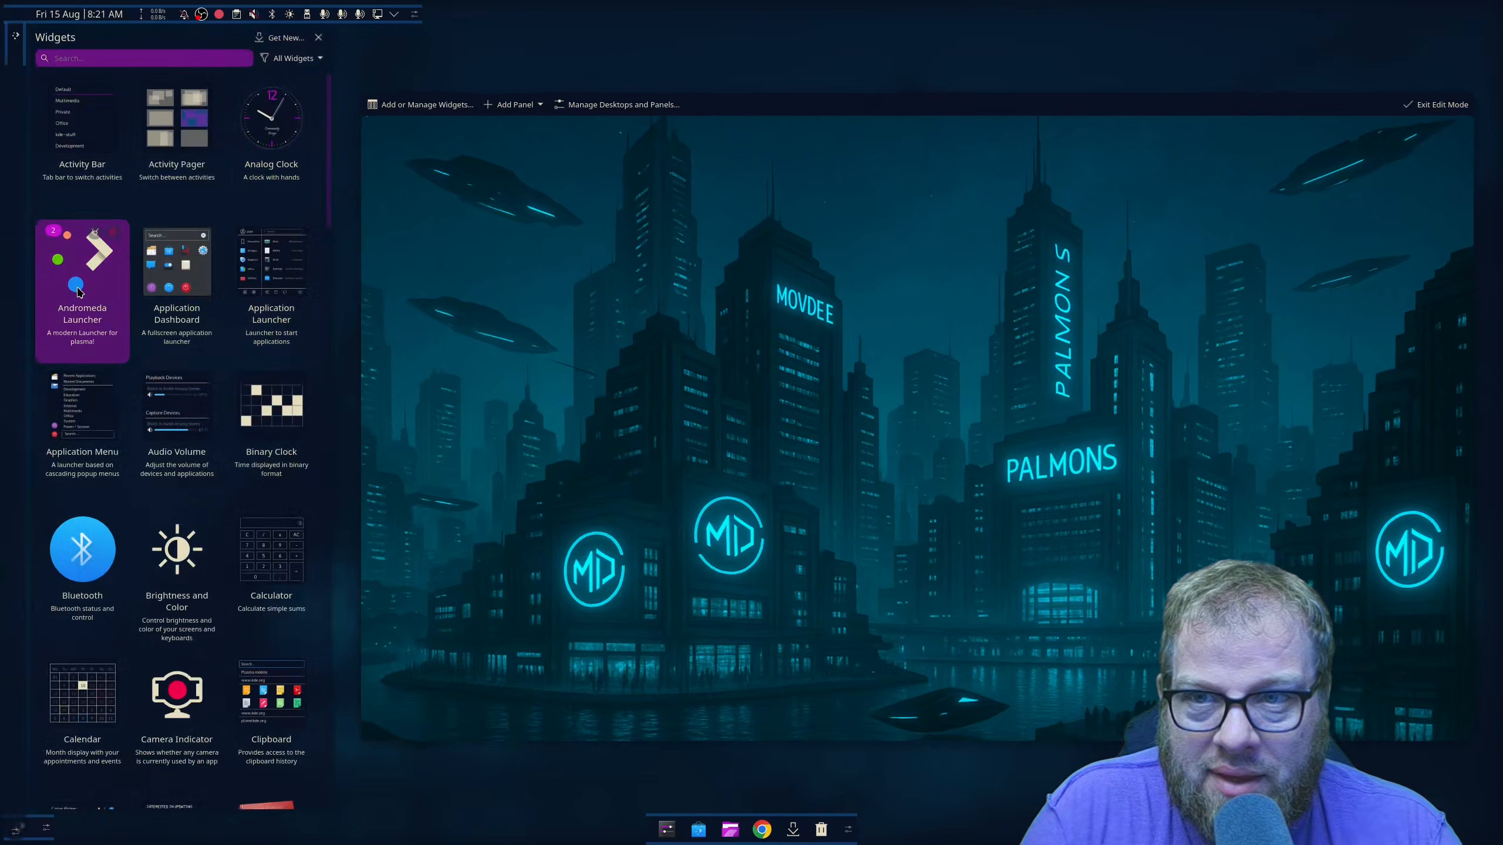
left_click(318, 38)
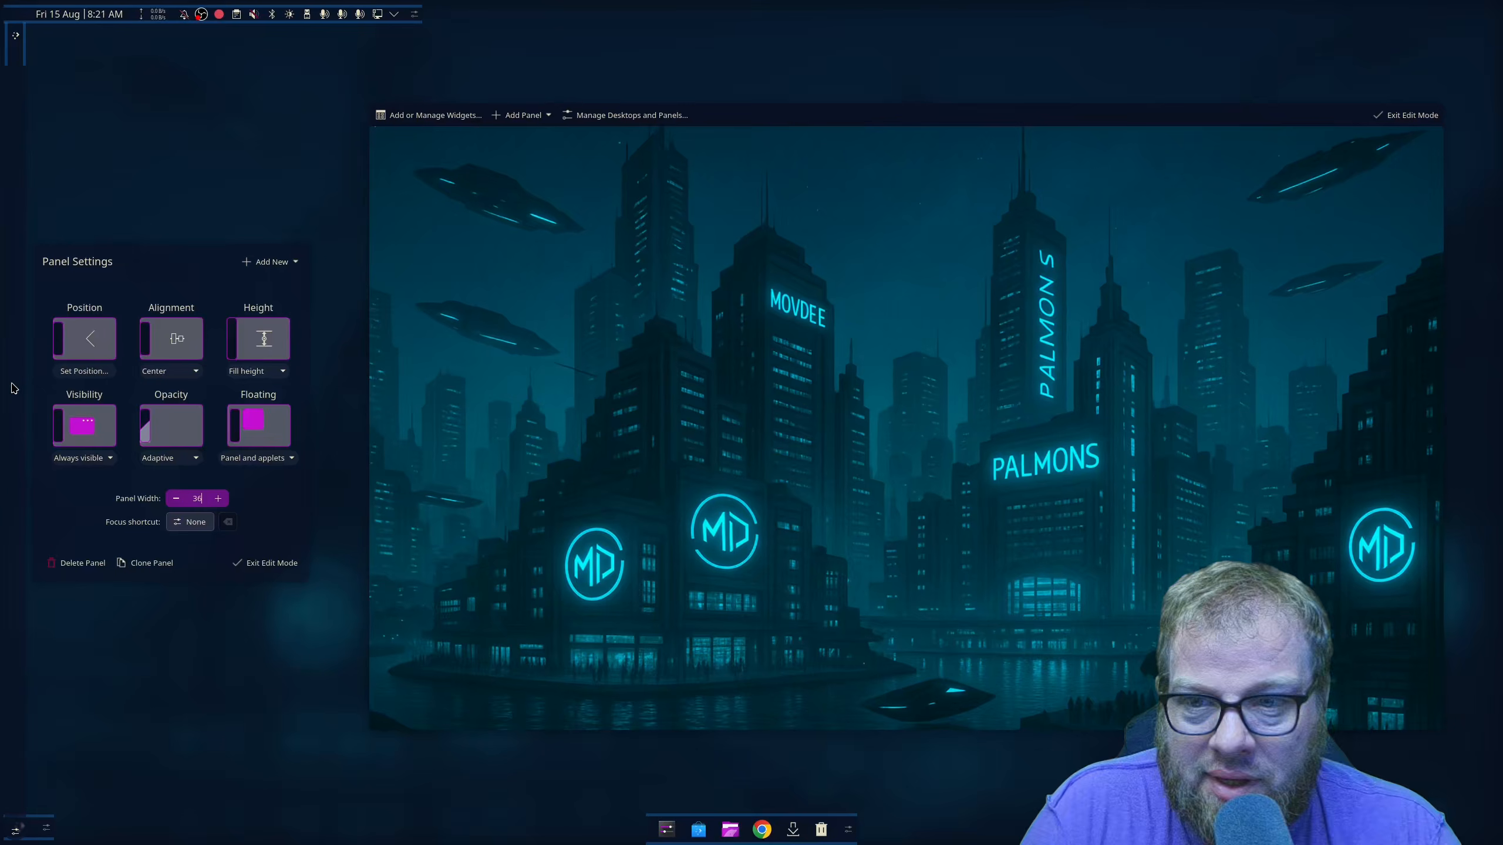
Clone the left-edge panel to the bottom edge and set the original panel's height to Fit content
left_click(148, 563)
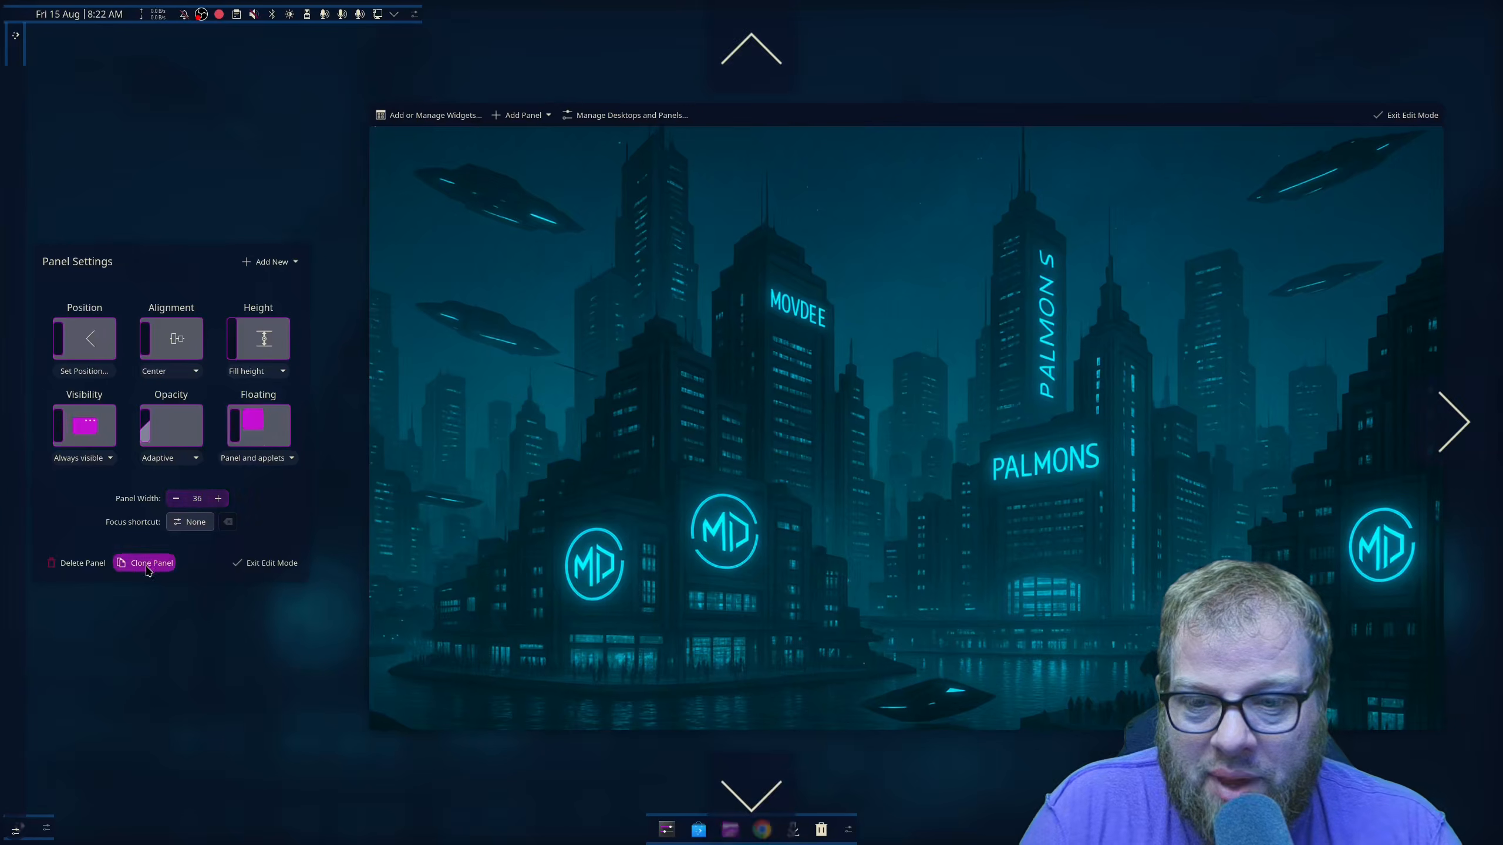
left_click(759, 832)
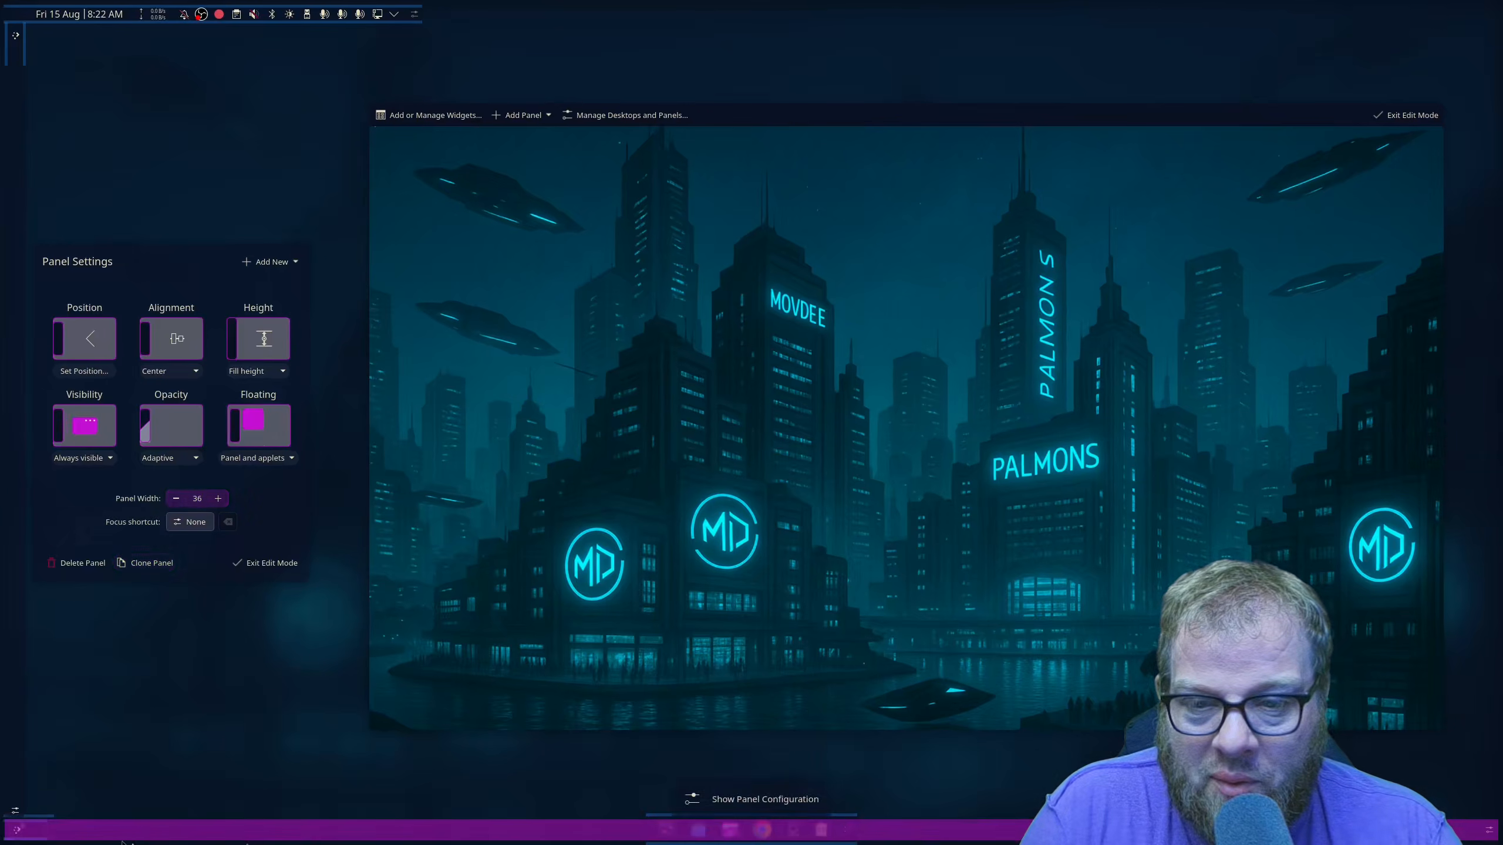
left_click(257, 371)
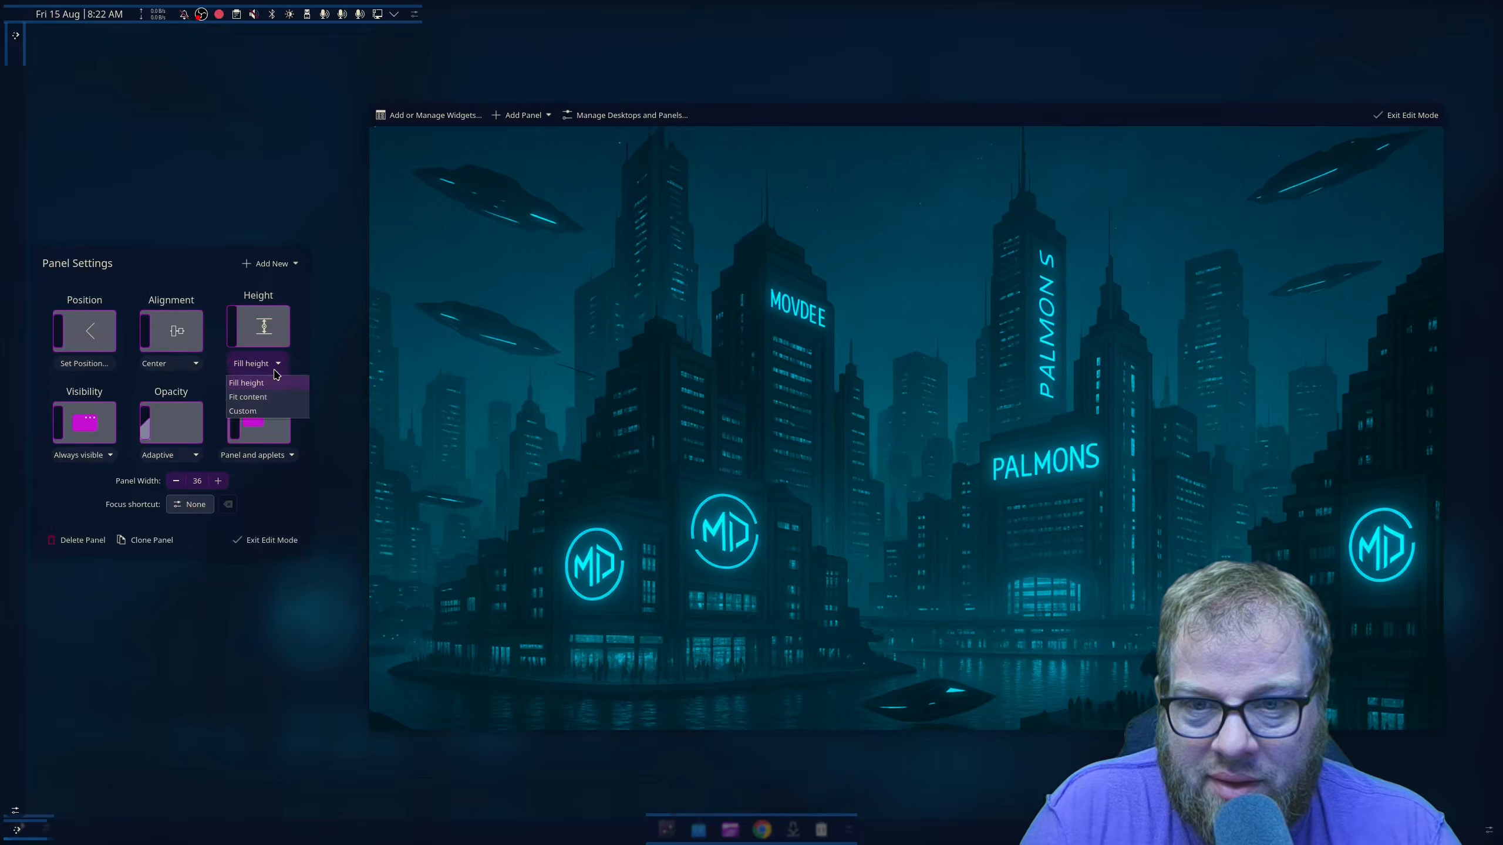
left_click(277, 400)
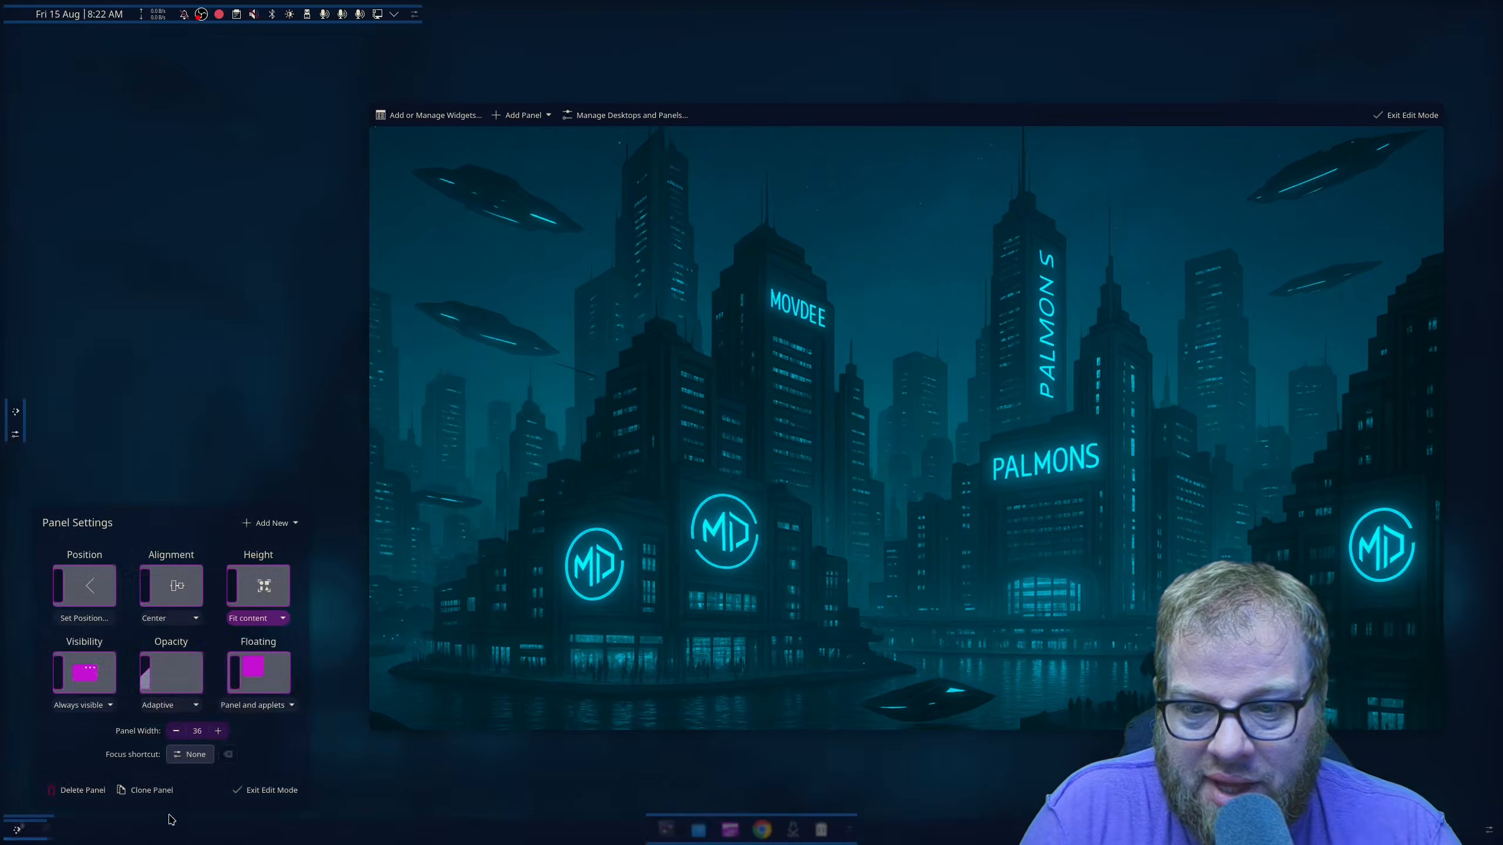
Delete the left-edge launcher panel and its clone at the bottom edge
left_click(84, 792)
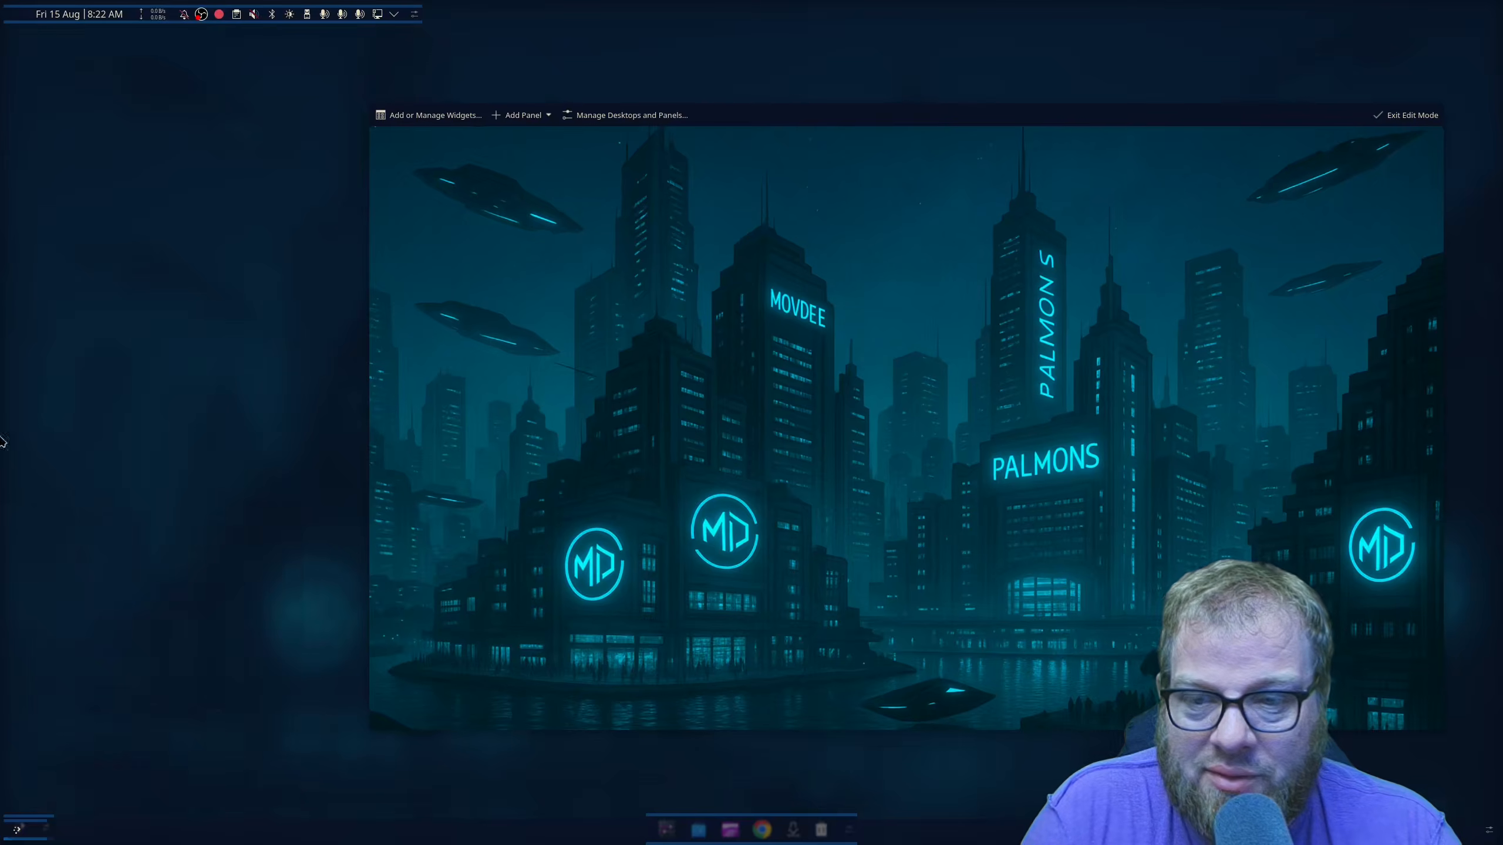
left_click(31, 835)
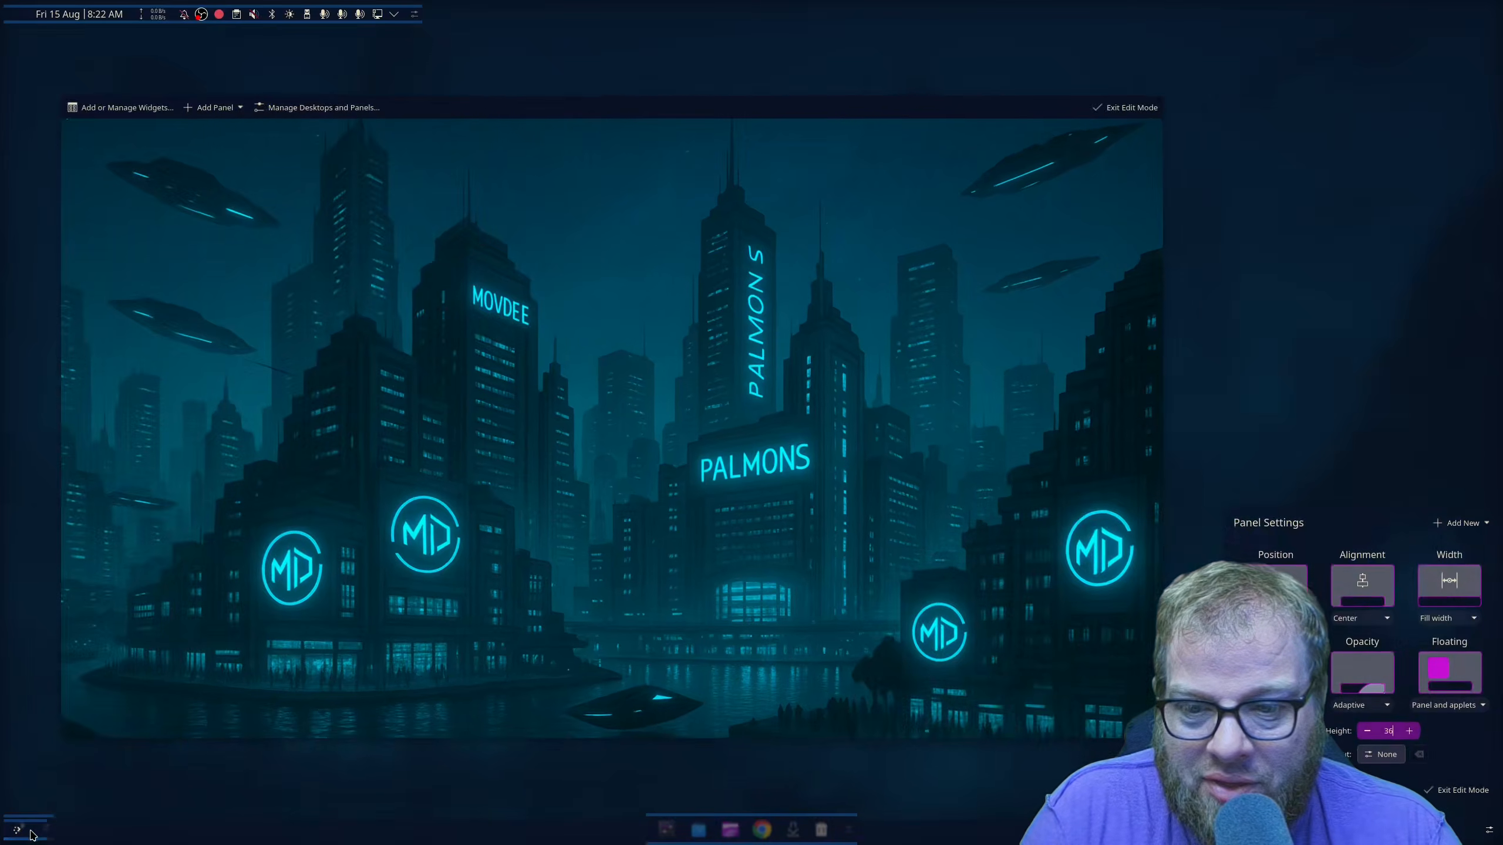
left_click(711, 723)
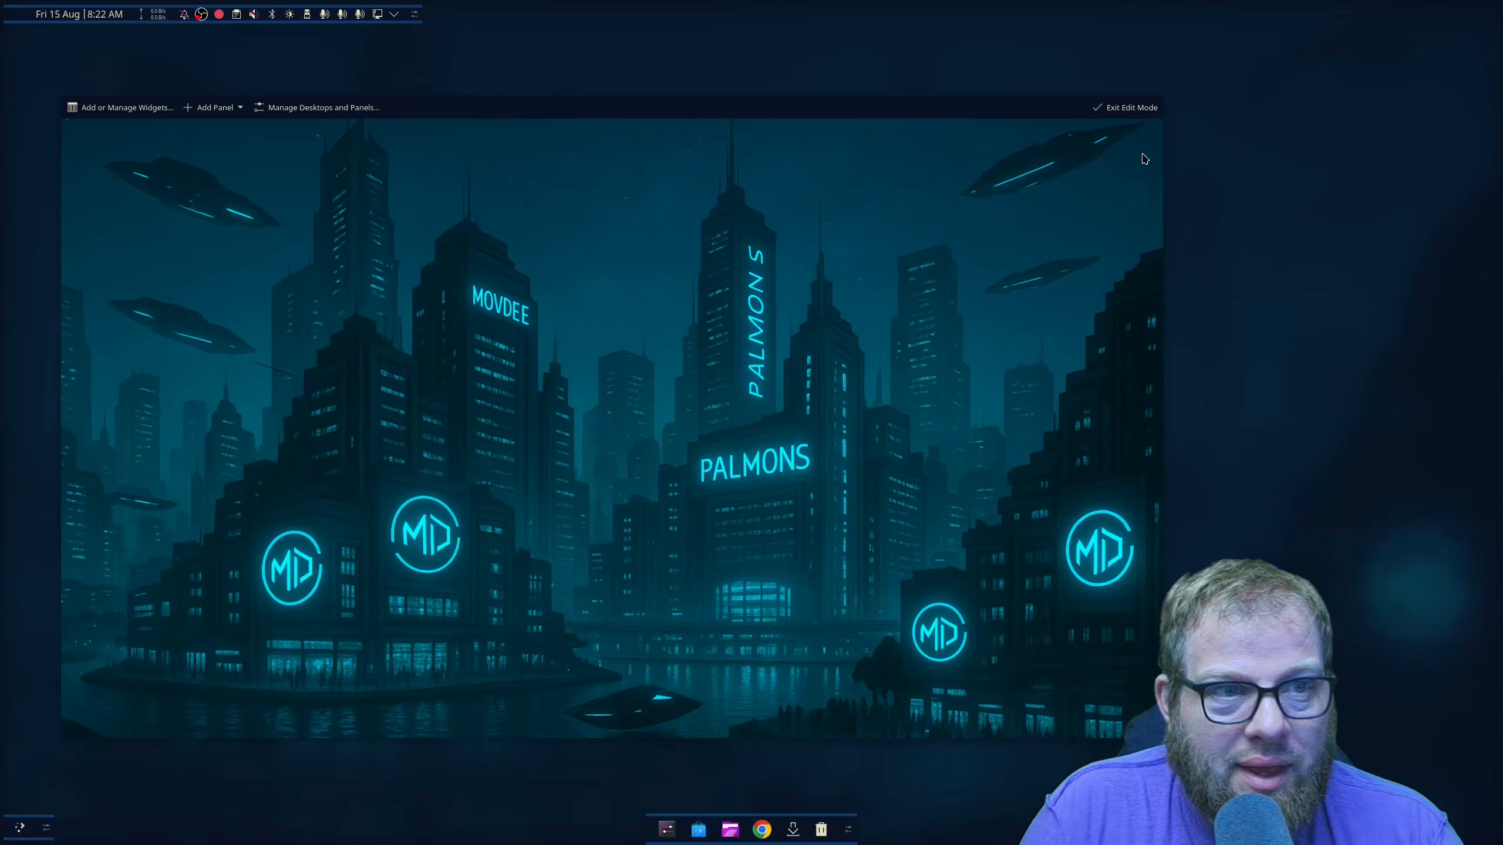
Set the top panel's visibility to Dodge windows and leave edit mode
right_click(122, 15)
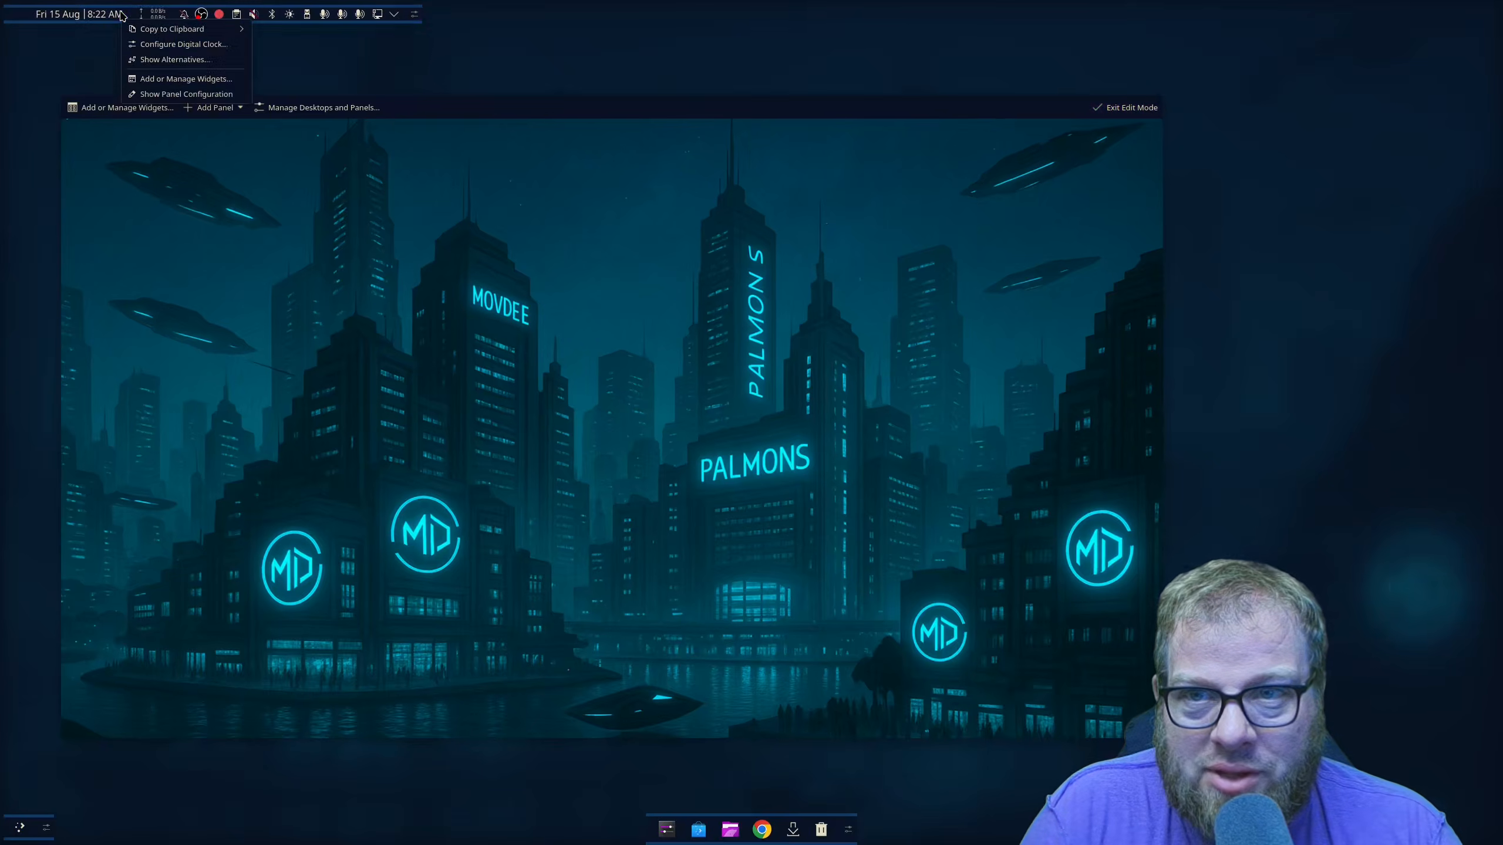
left_click(177, 93)
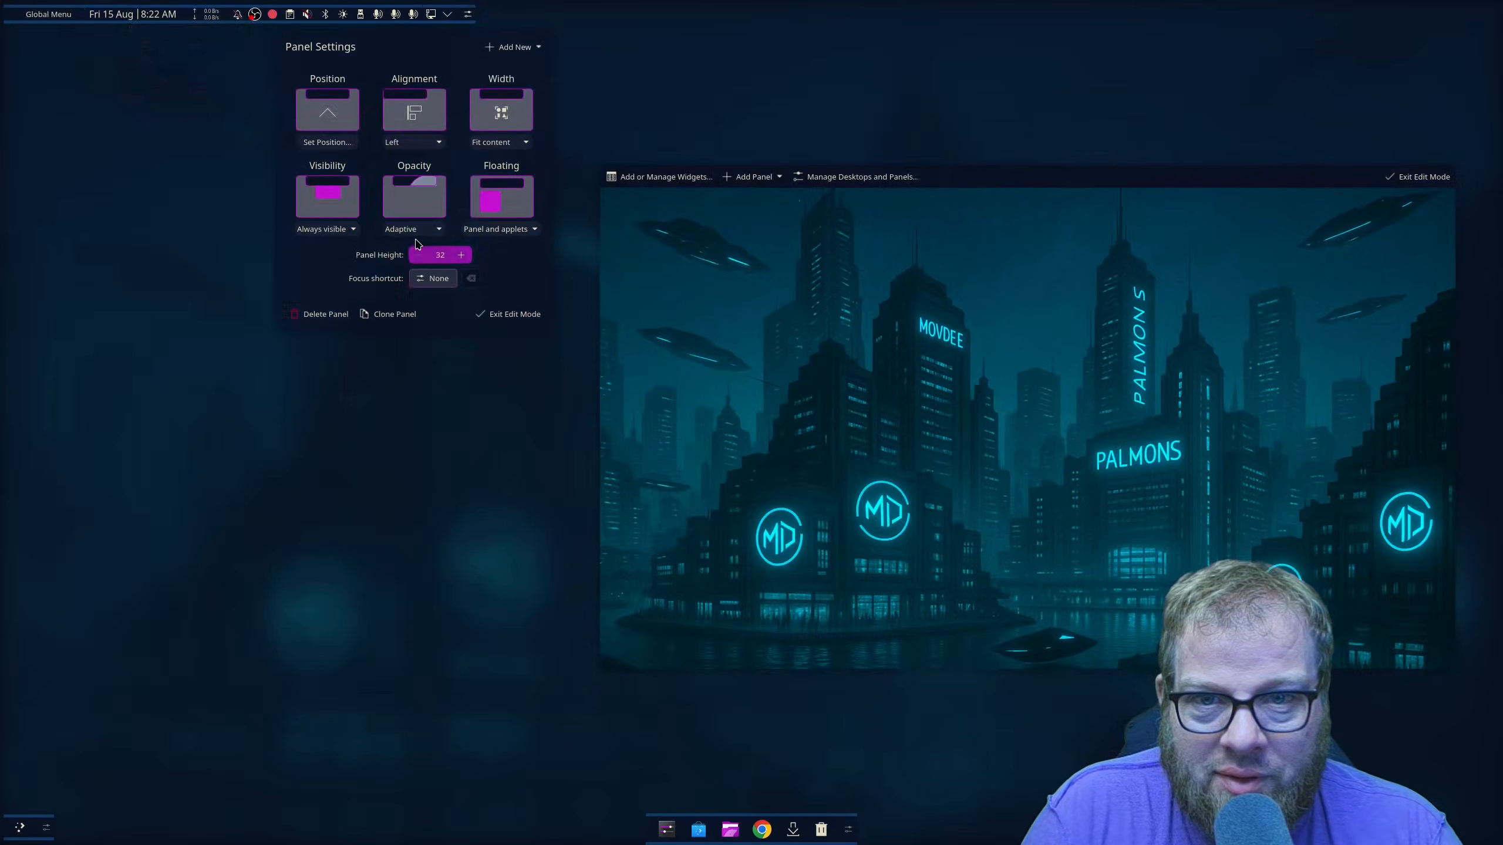
left_click(354, 233)
left_click(381, 283)
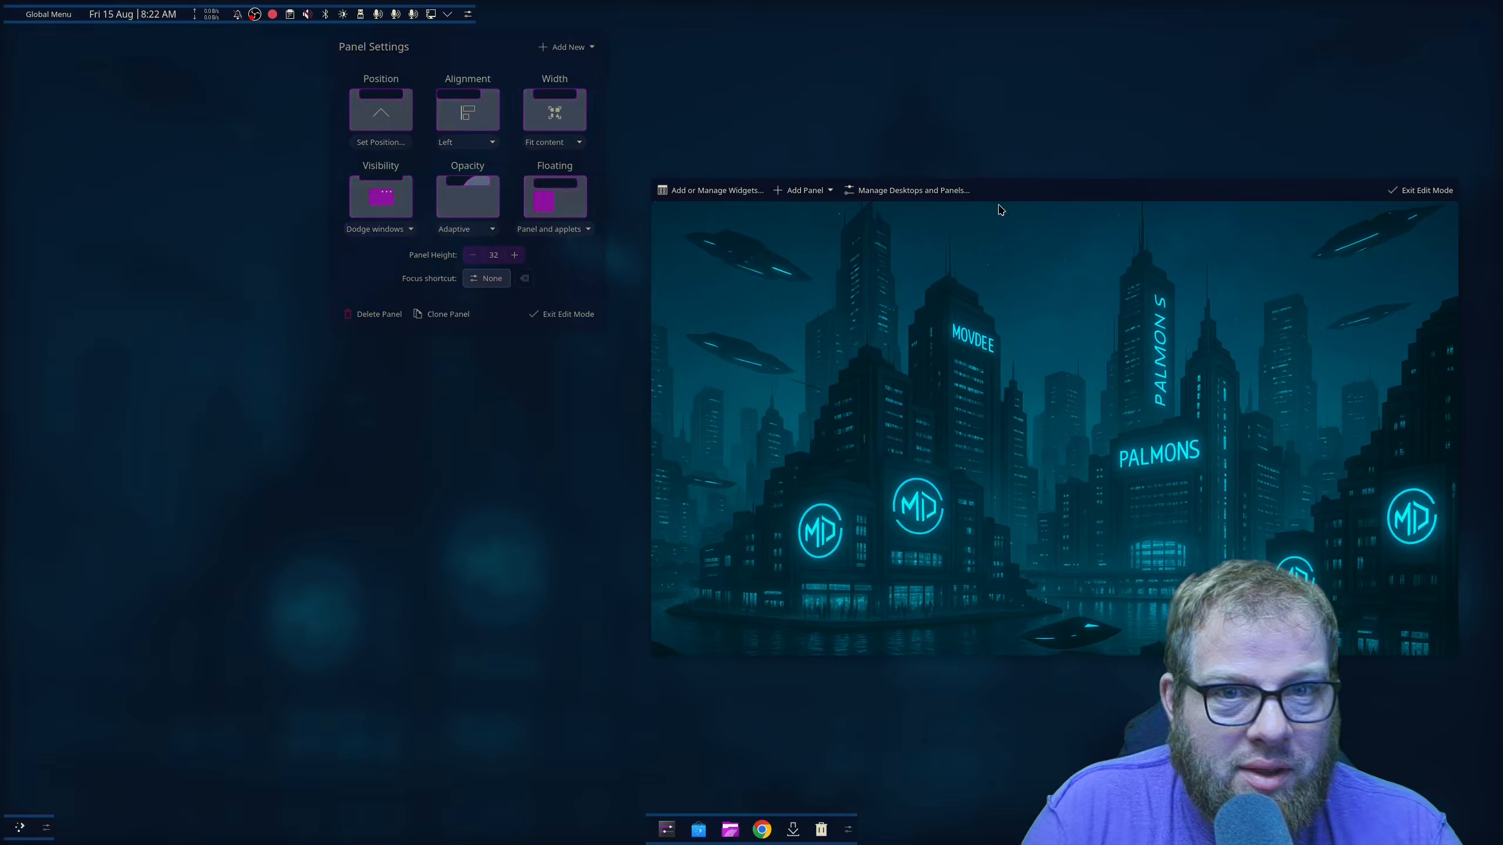
left_click(561, 314)
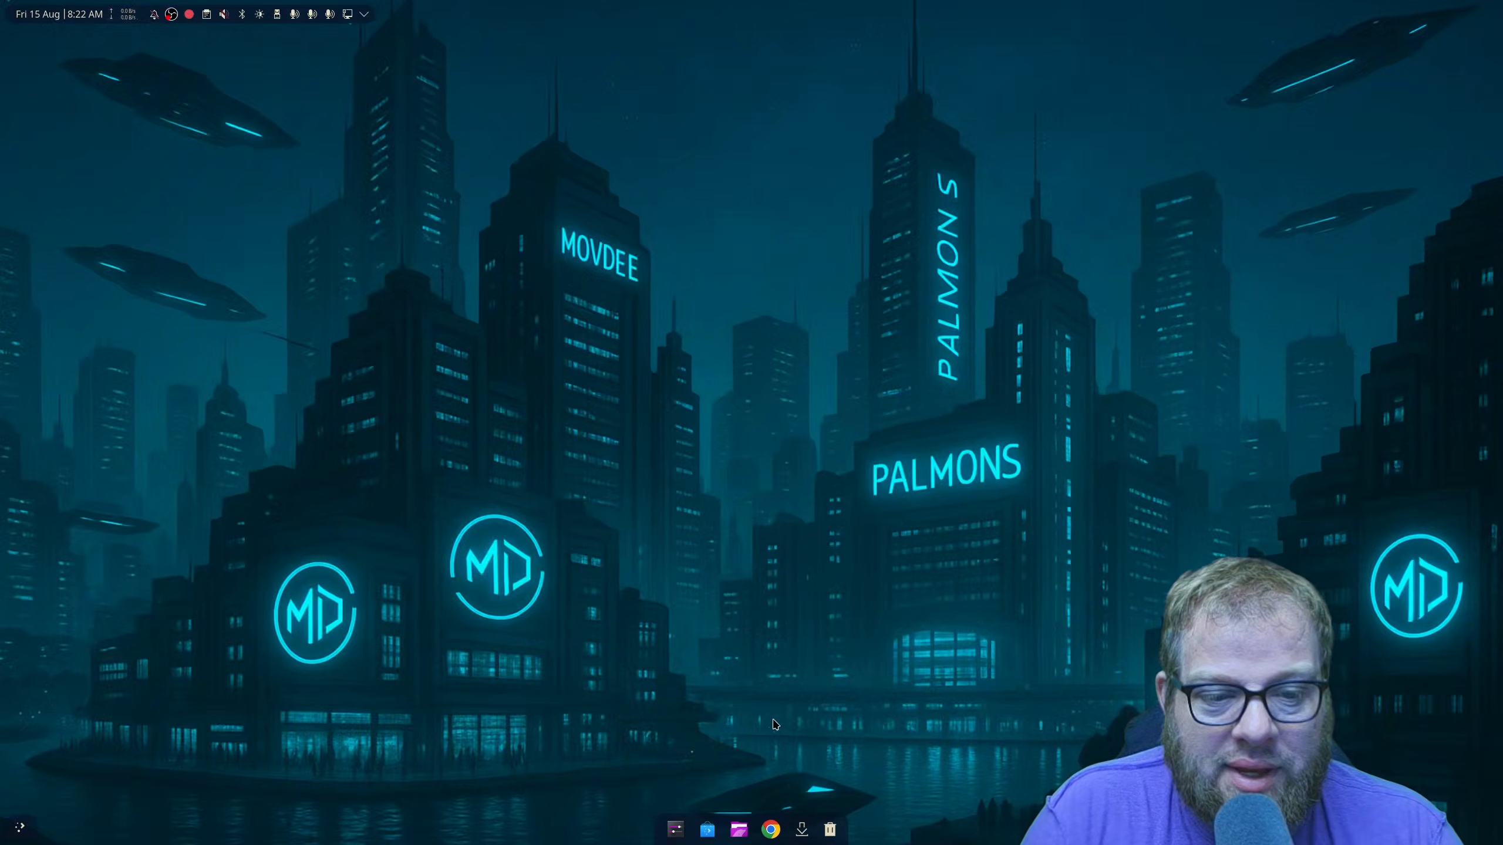
Open the Dolphin file manager, then maximize and restore its window to check how the panels dodge it
left_click(738, 830)
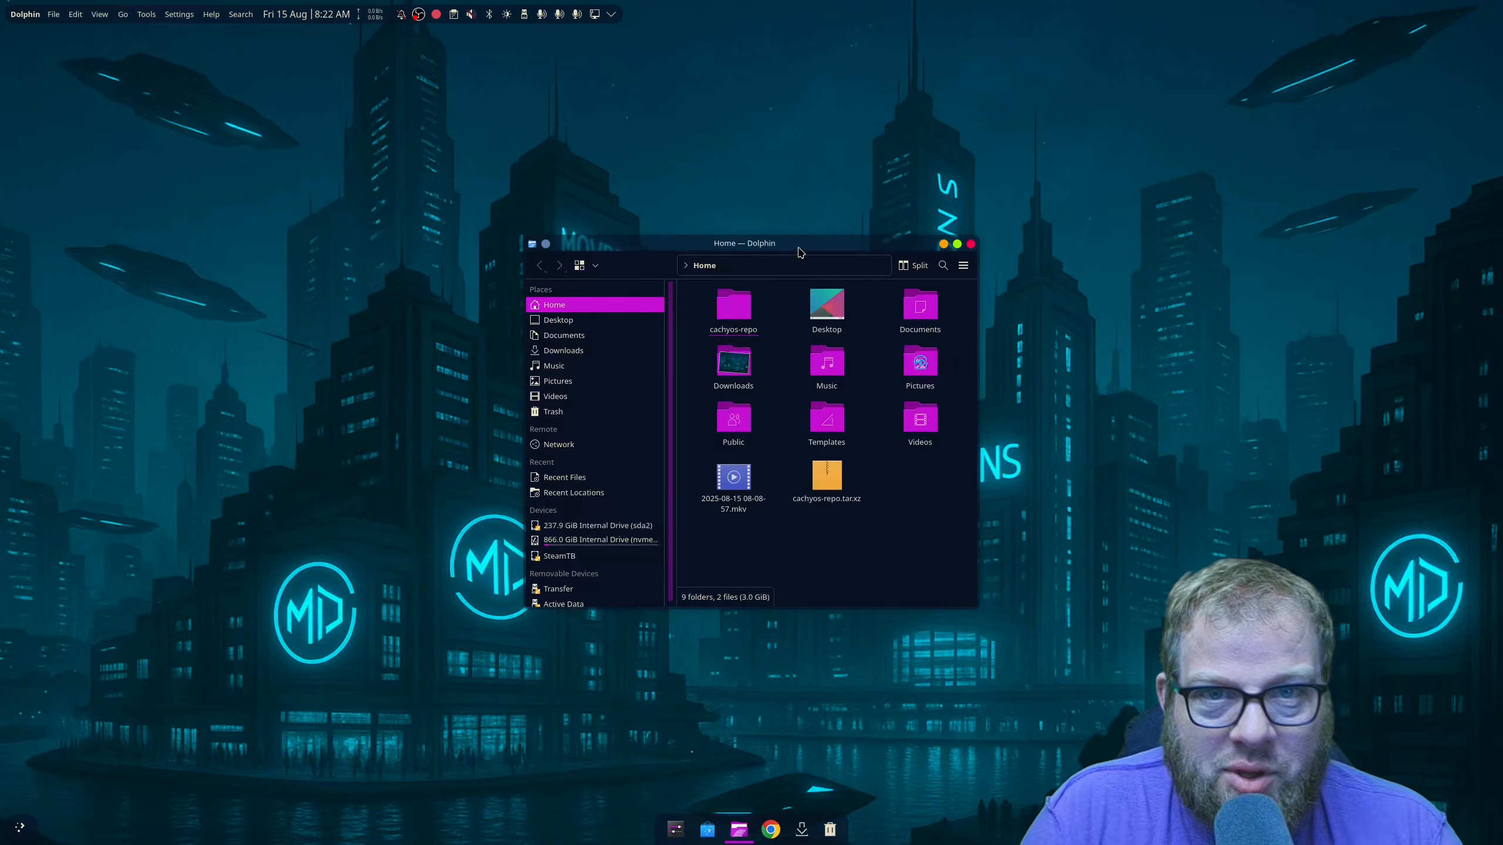
left_click_drag(800, 253, 810, 365)
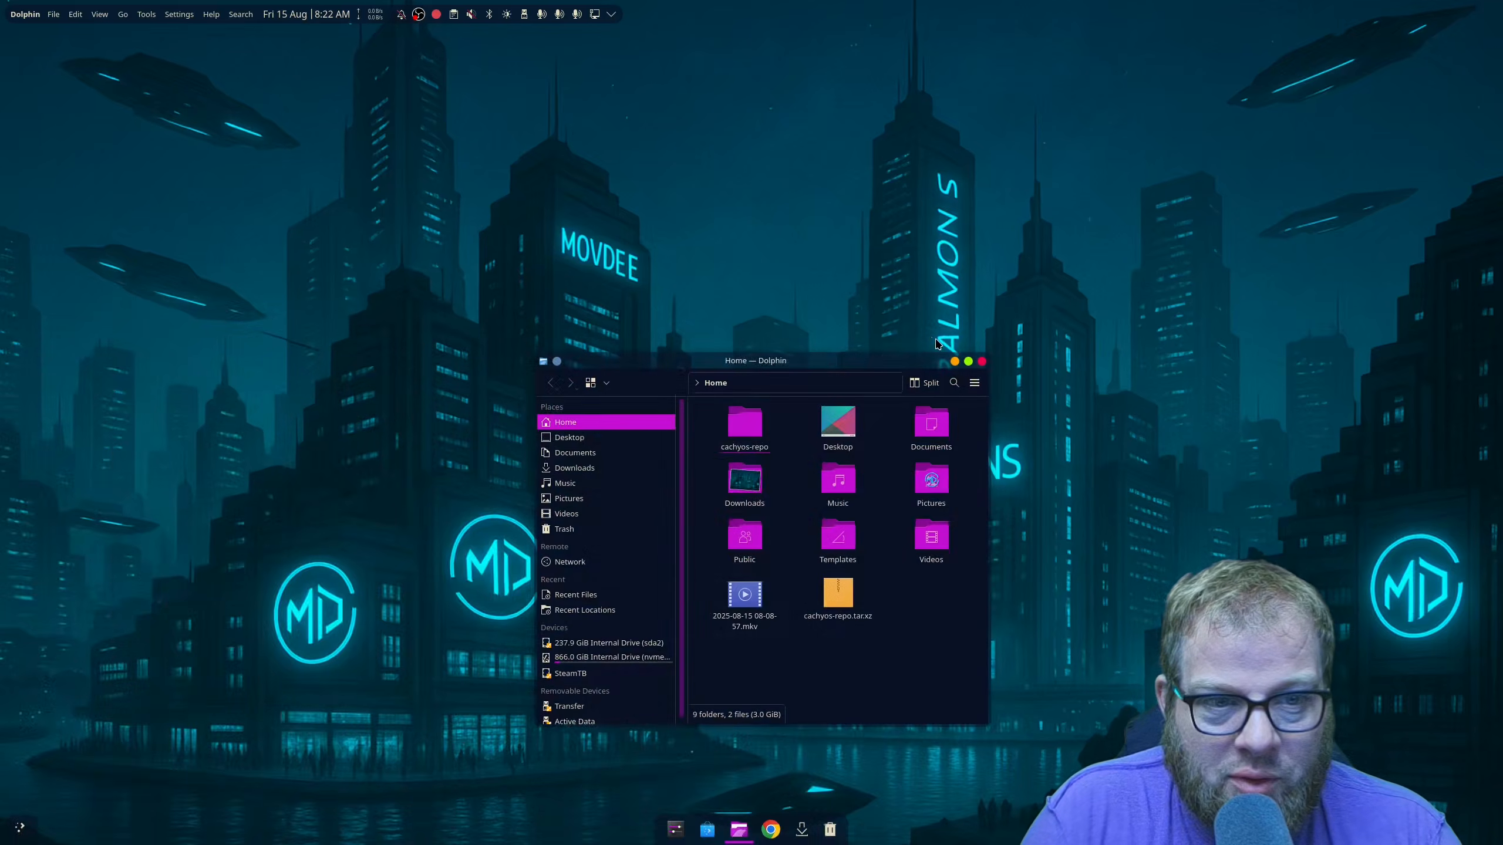
left_click(968, 362)
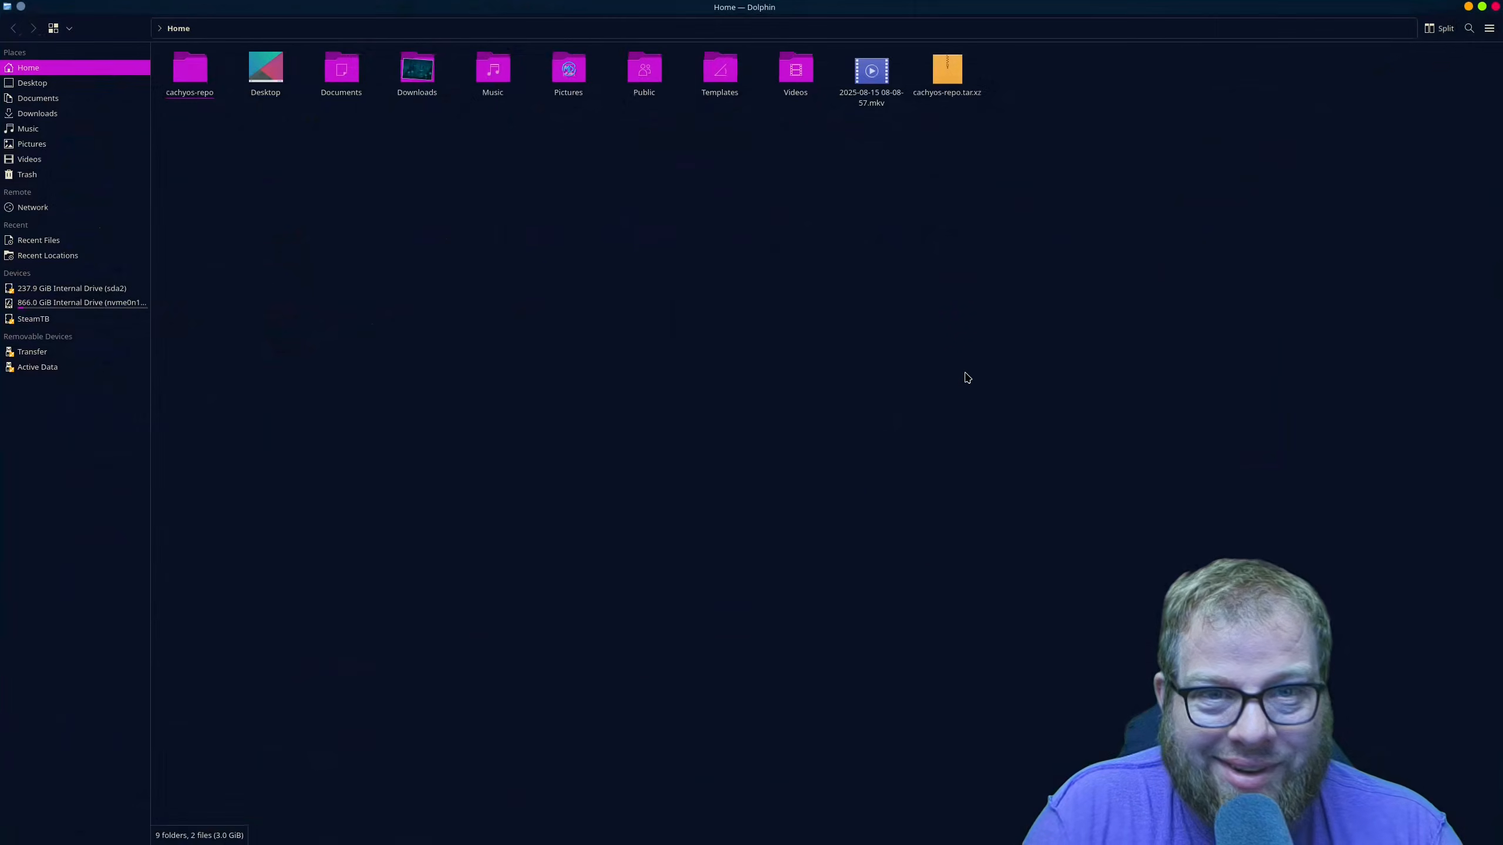
left_click(1482, 7)
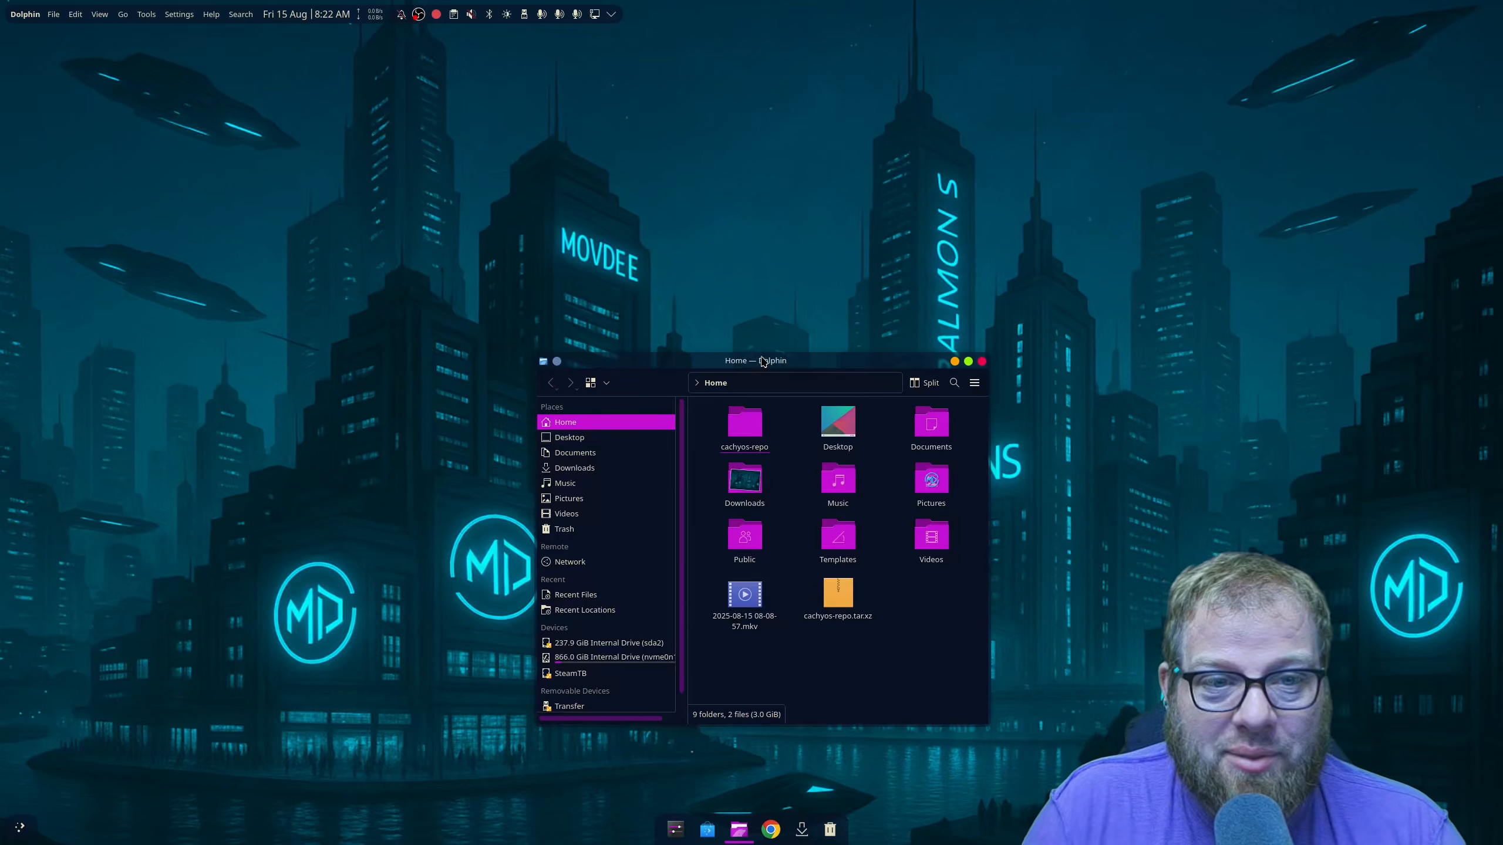
Move the Dolphin window to the upper left of the desktop, open a Kitty terminal and place it beside Dolphin on the right
left_click_drag(764, 361, 399, 182)
key("ctrl+alt+t")
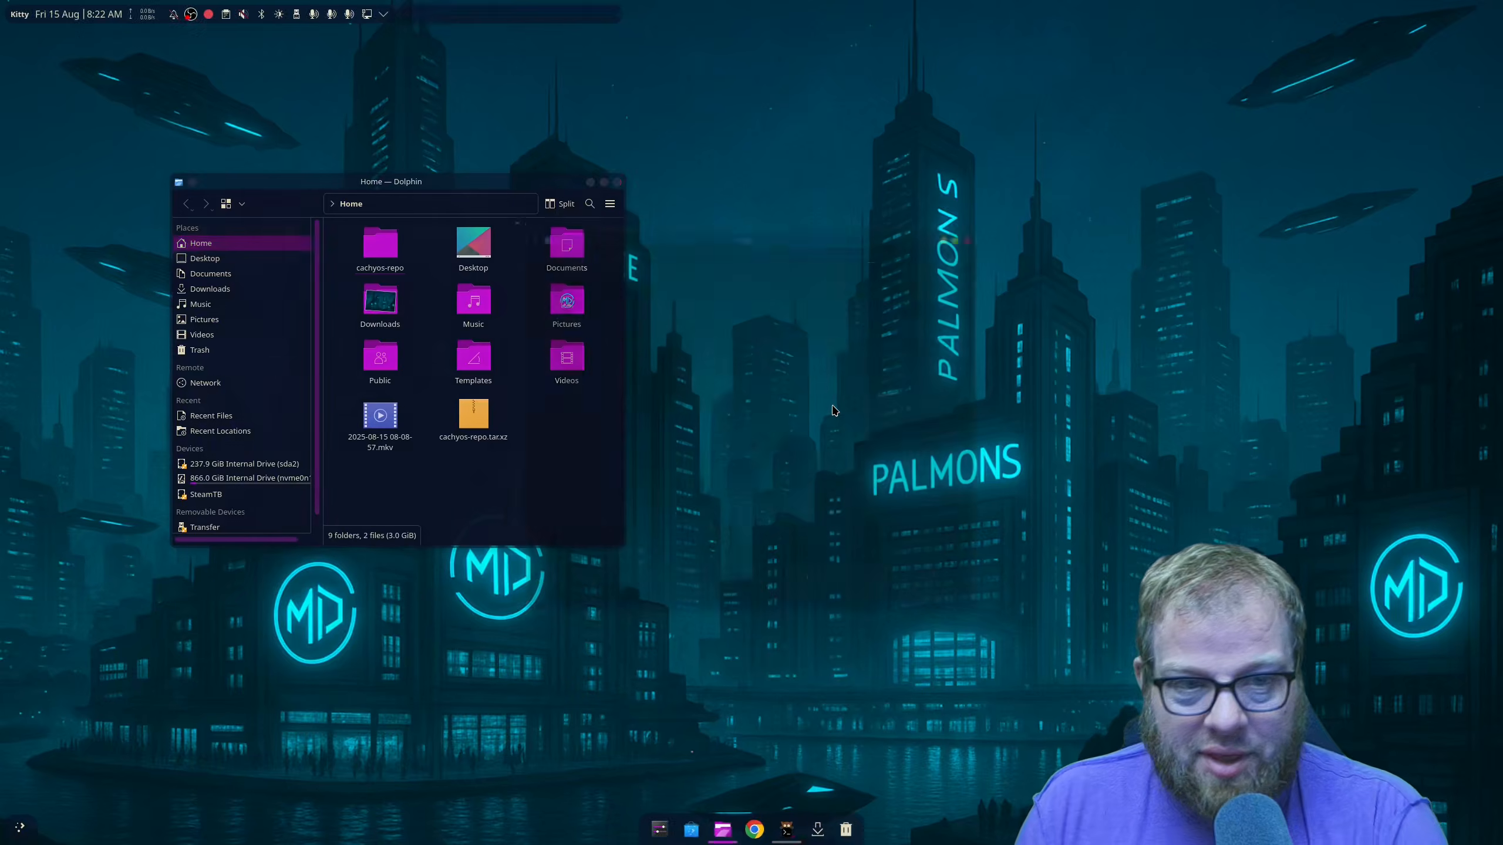
left_click_drag(944, 212, 1127, 163)
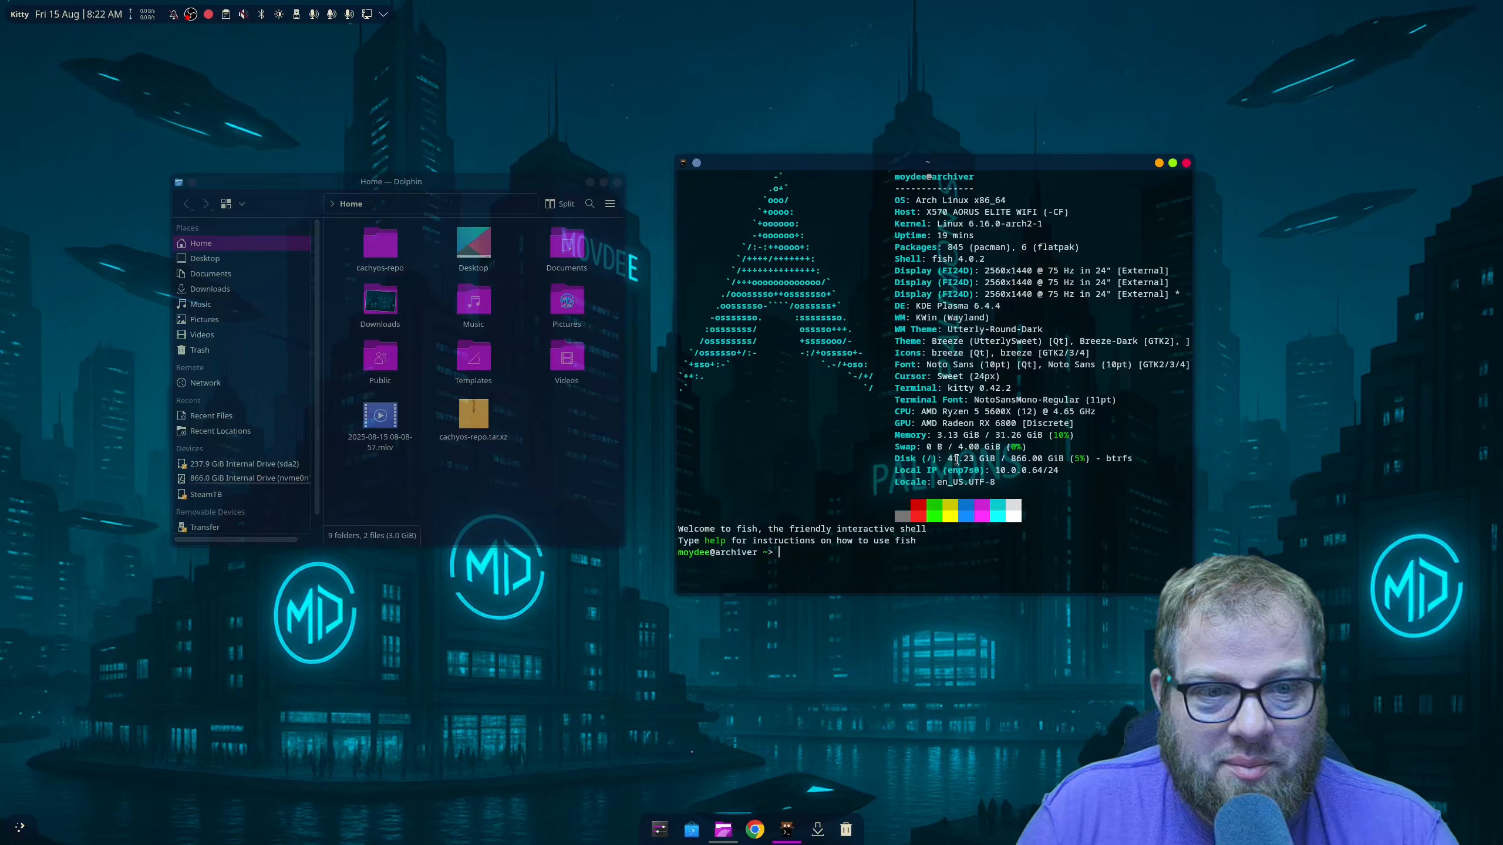